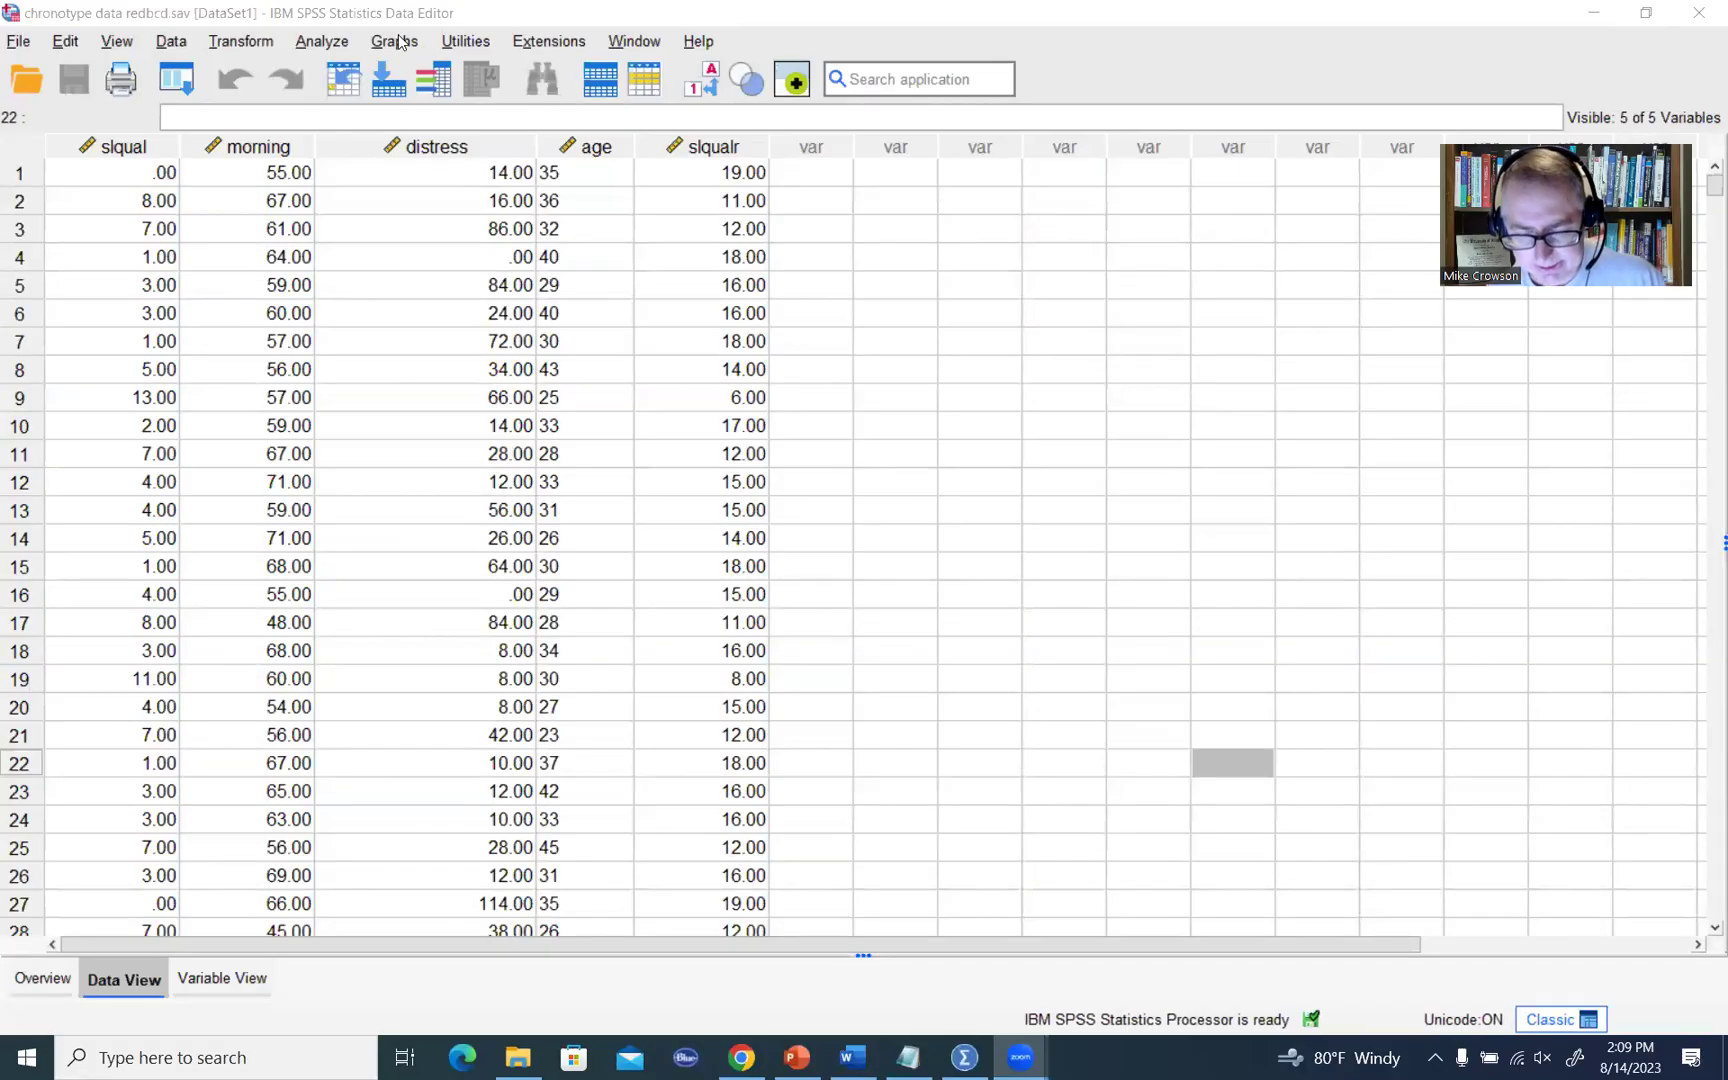
Step: Open the PROCESS v4.2 dialog and assign morning as X and distress as Y
left_click(338, 45)
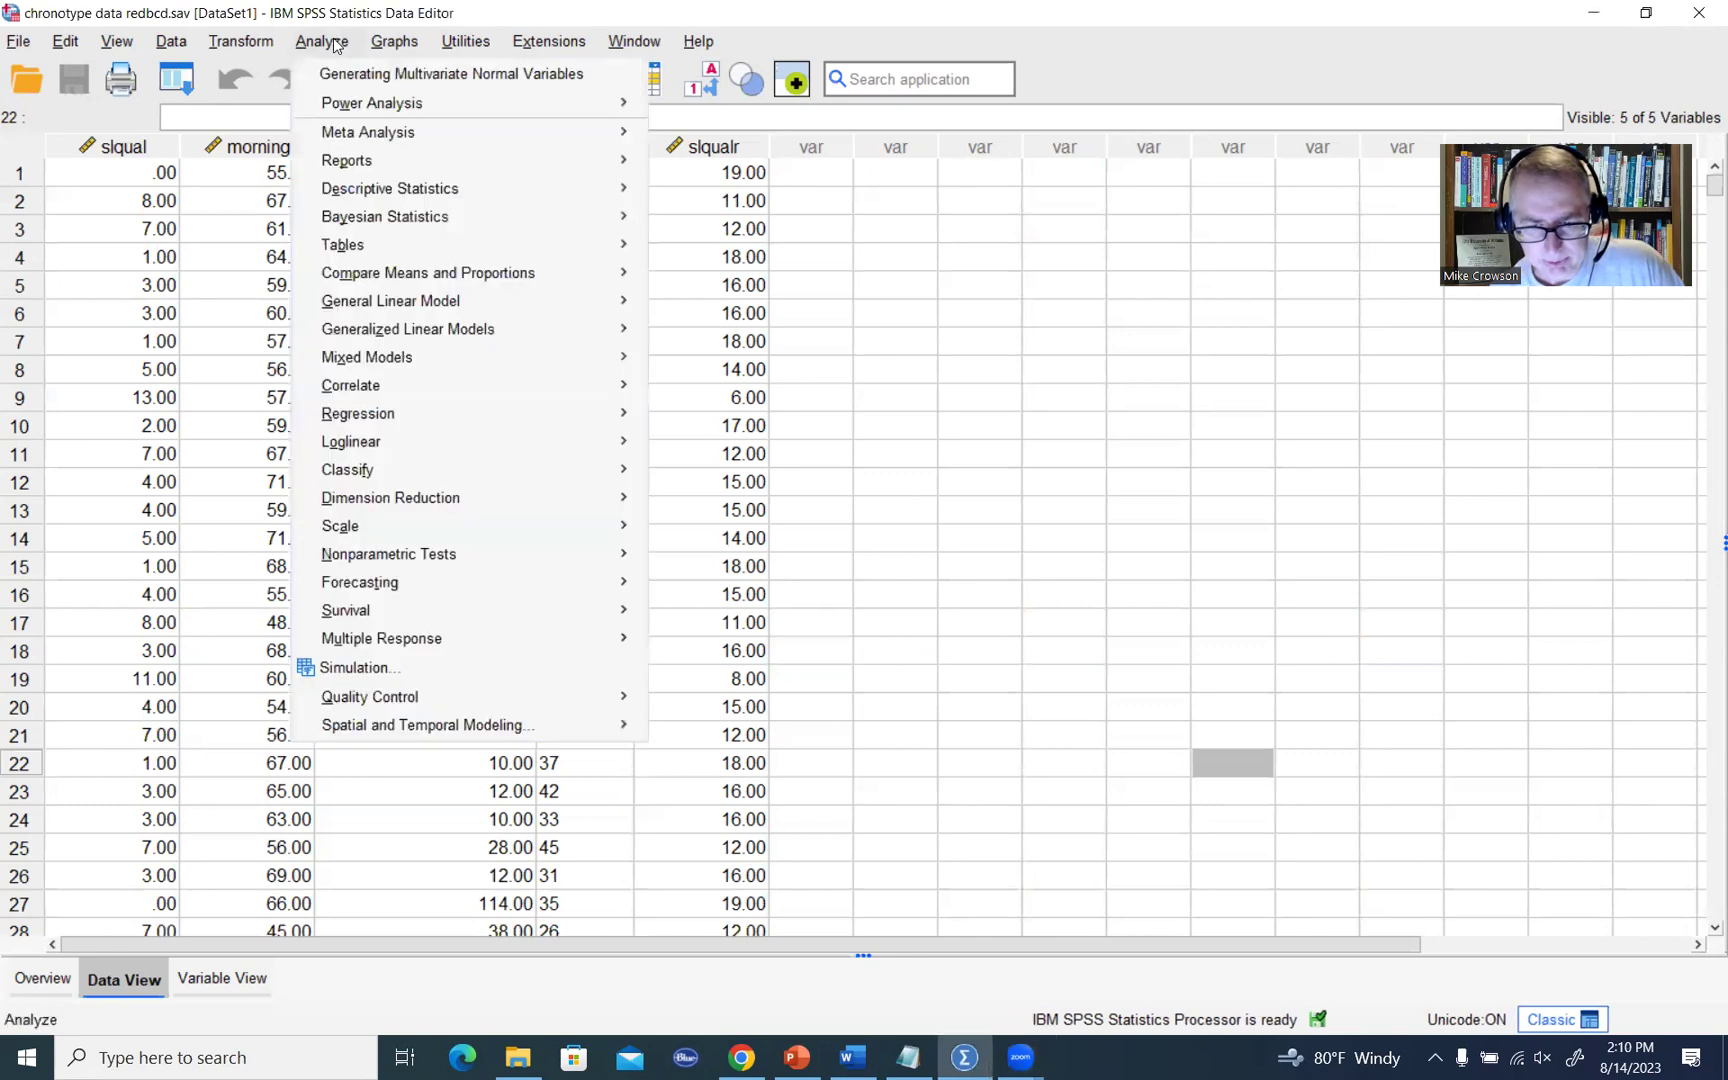
mouse_move(531, 410)
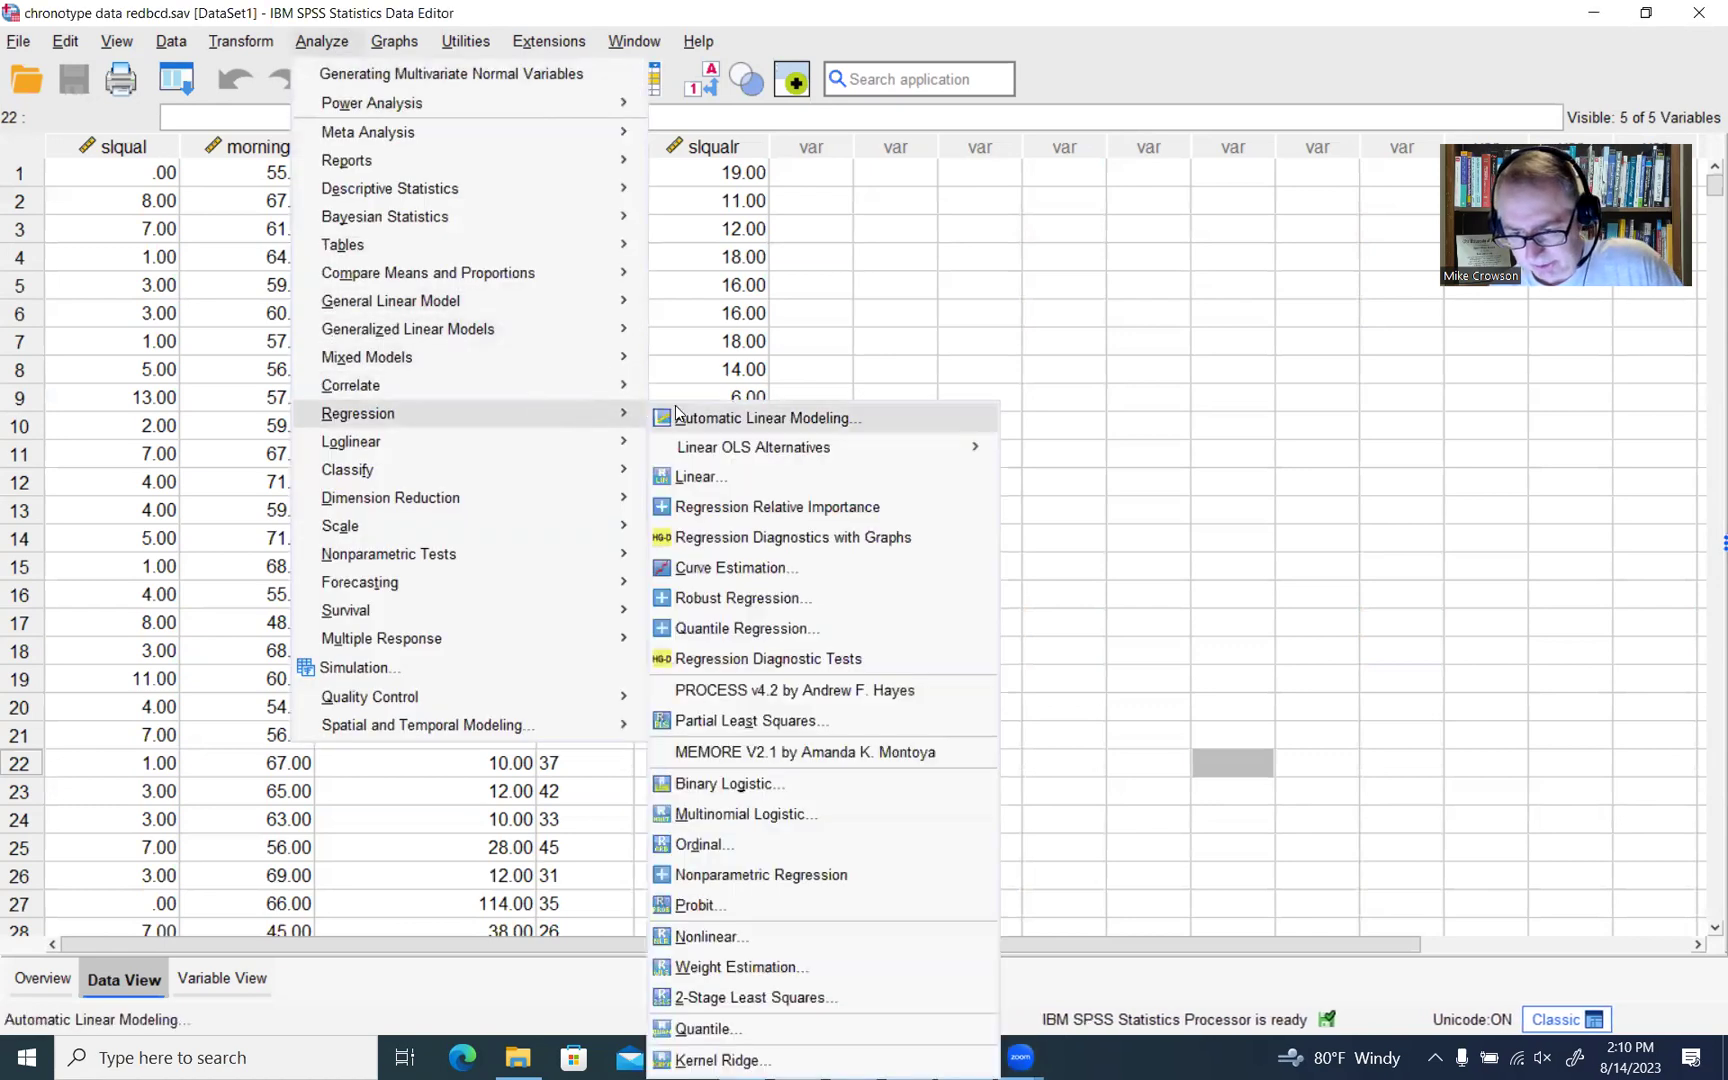
left_click(757, 690)
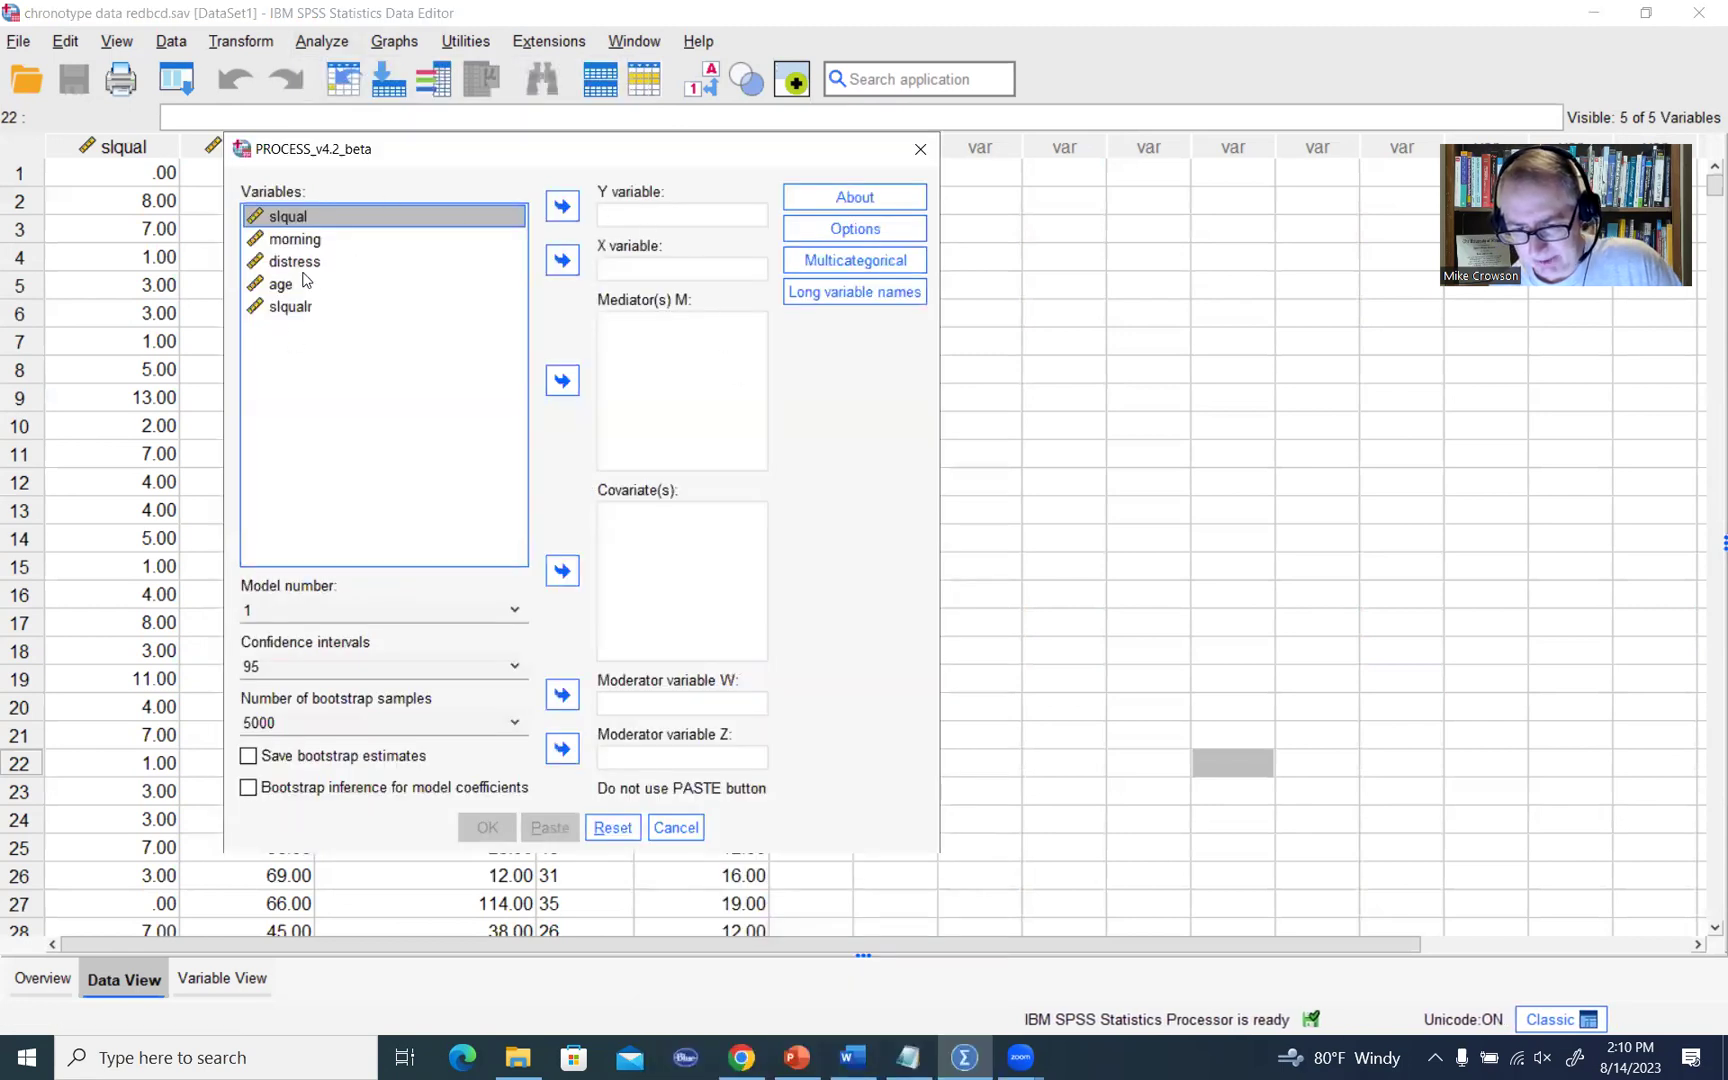
left_click(295, 240)
left_click(561, 262)
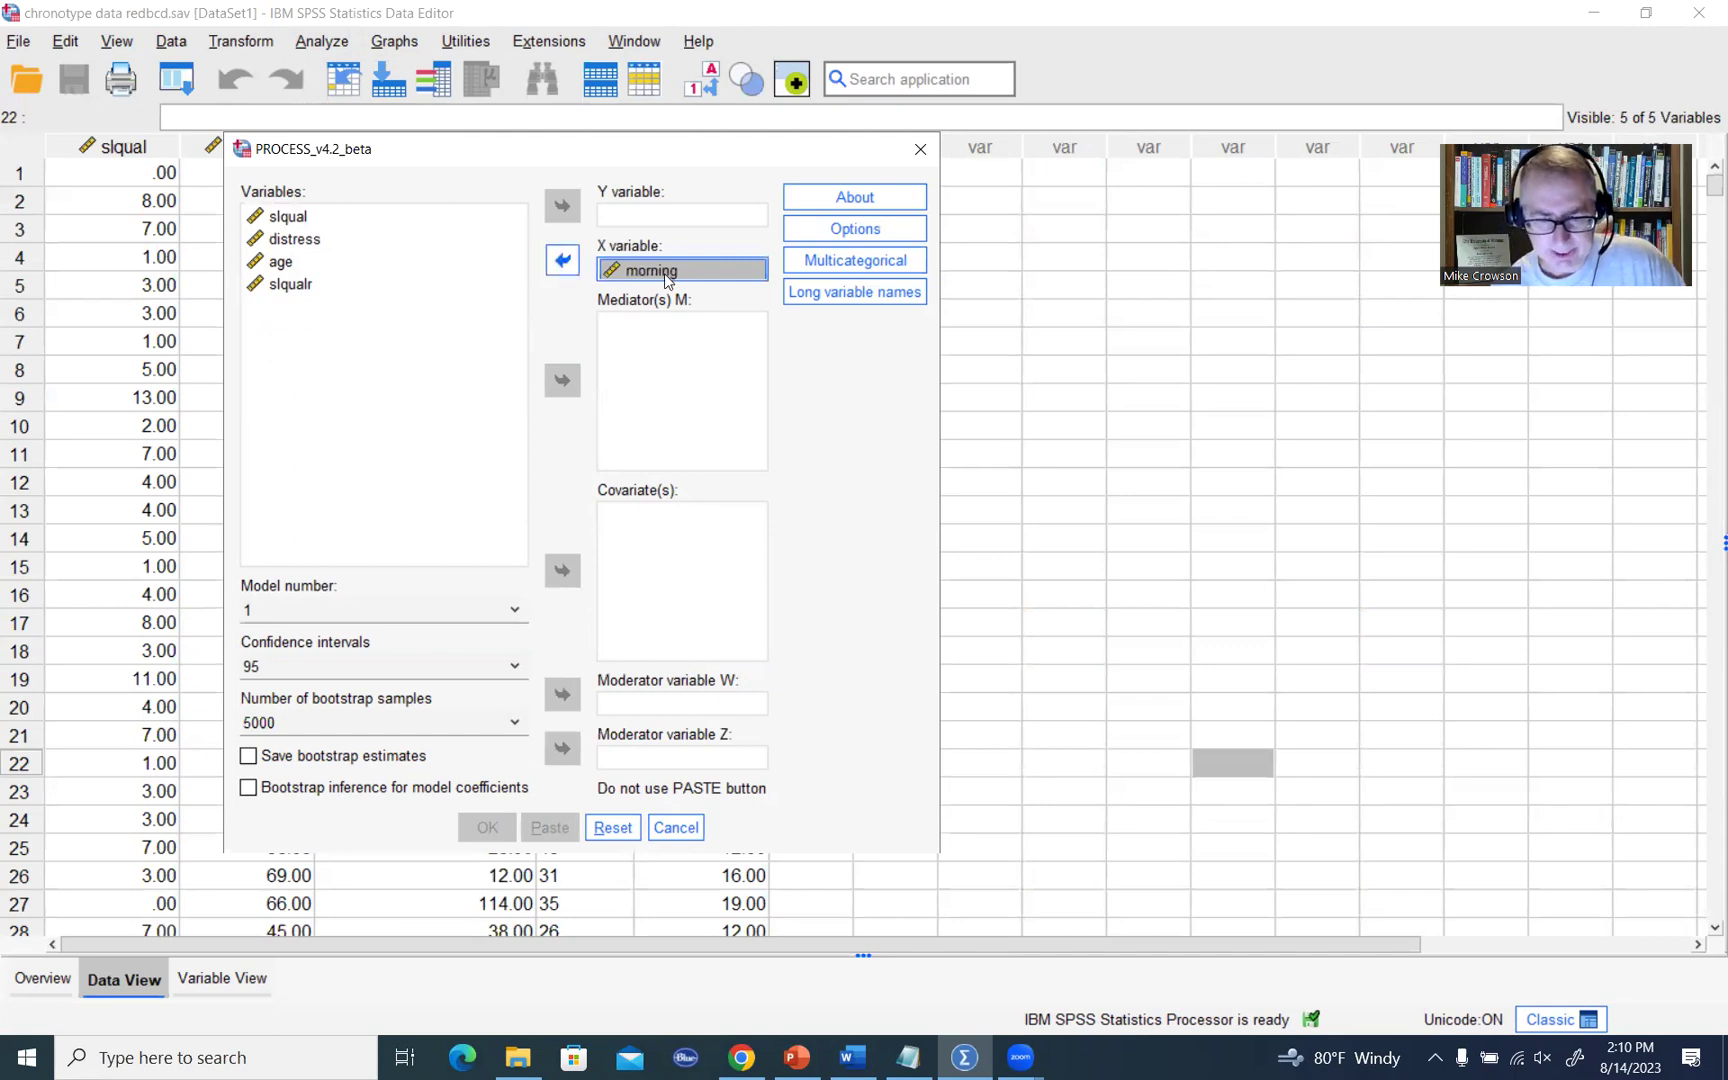
left_click(297, 238)
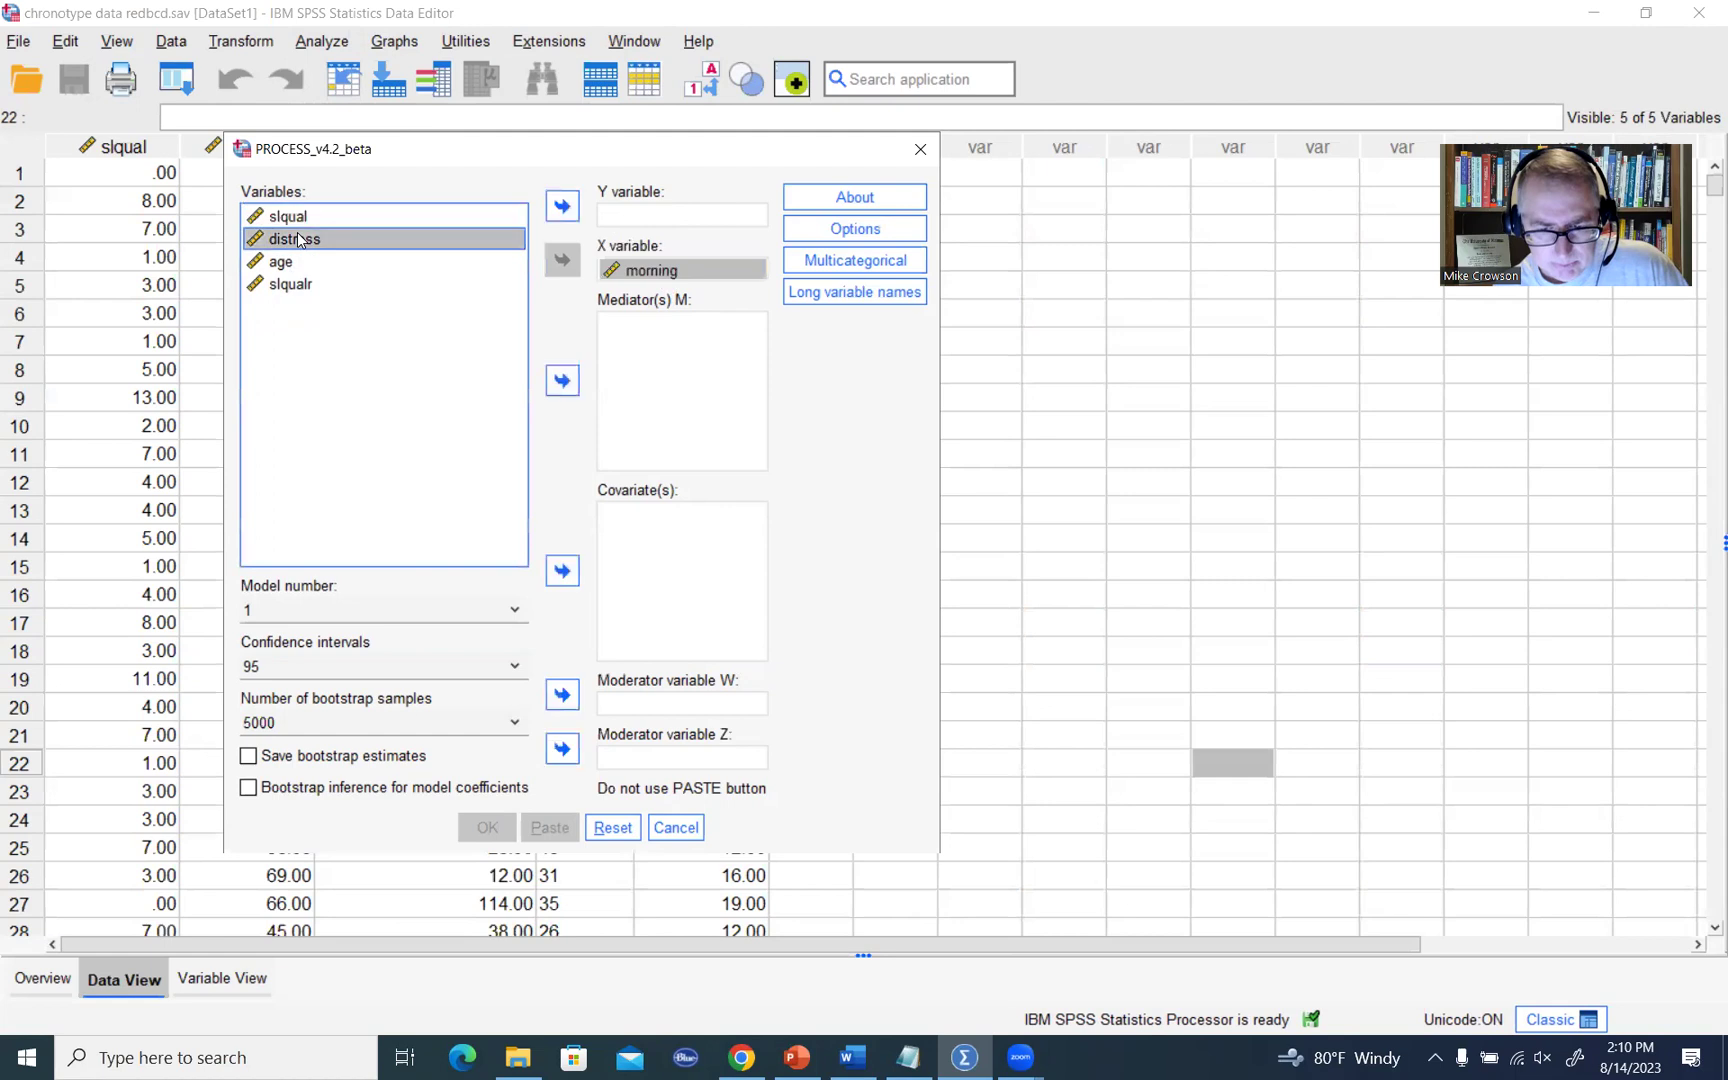
left_click(562, 206)
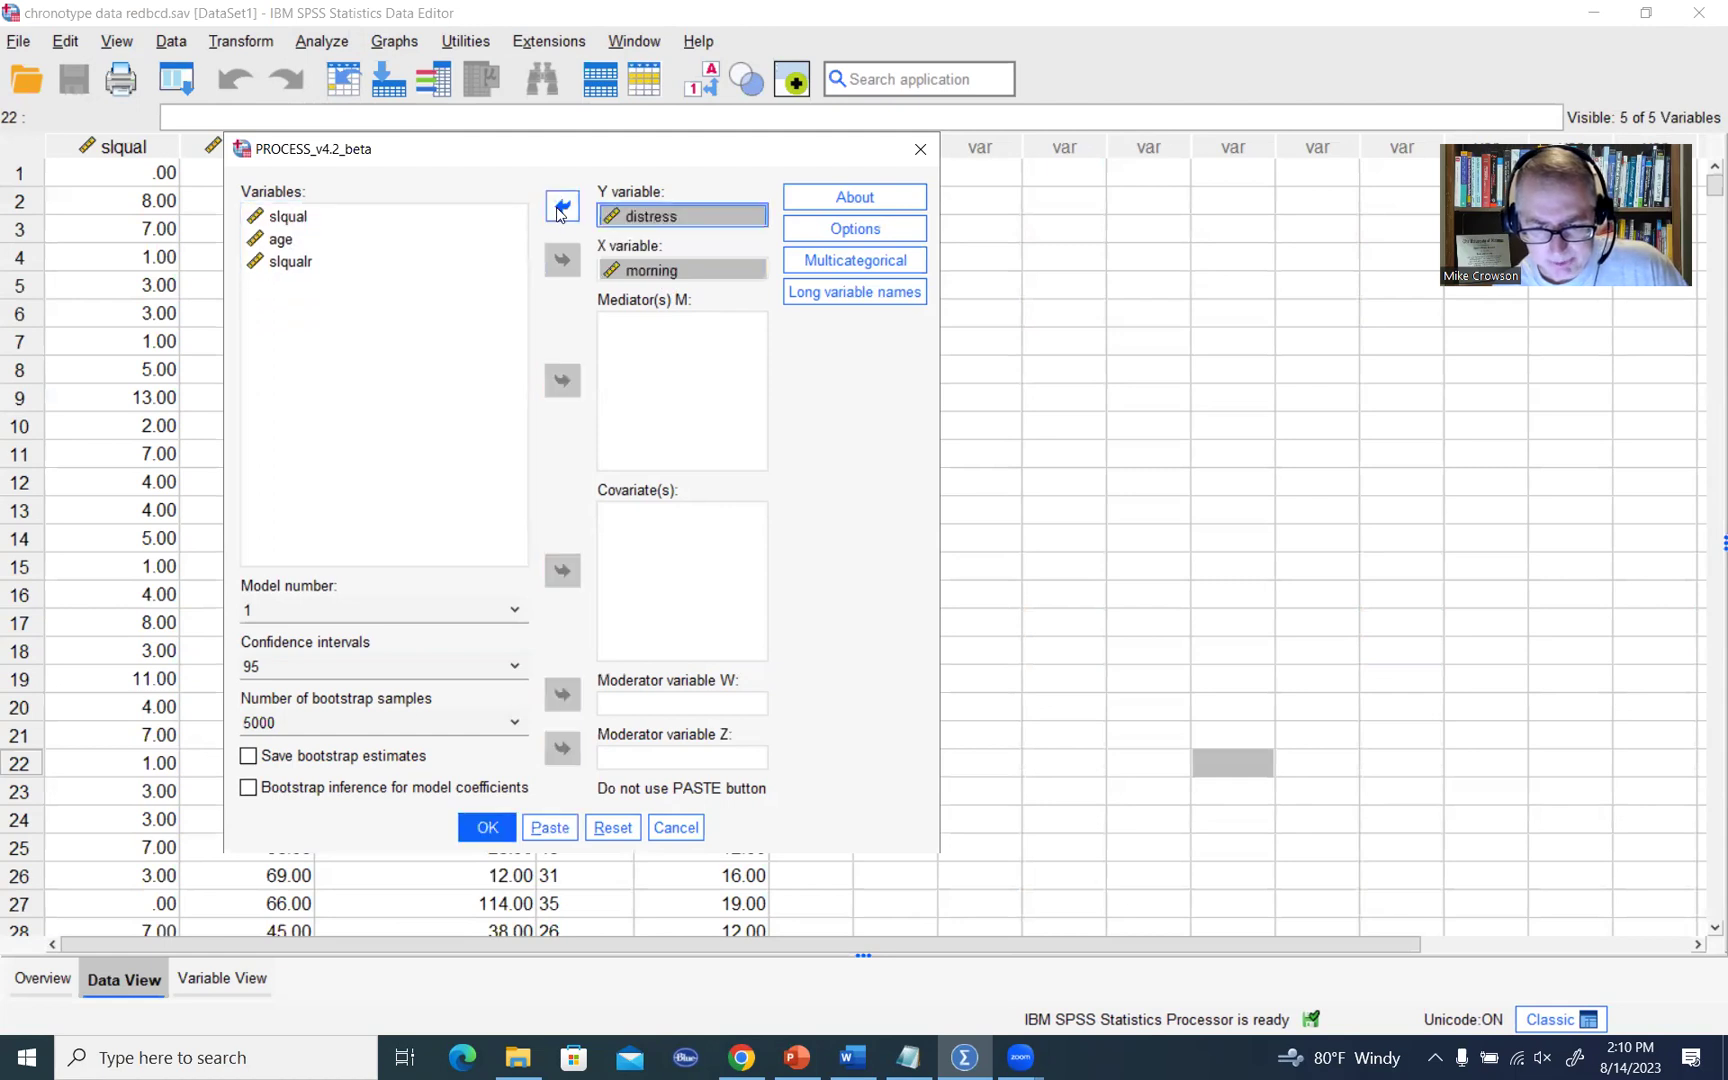
Step: Assign age as moderator W and slqualr as the mediator
left_click(281, 239)
left_click(562, 695)
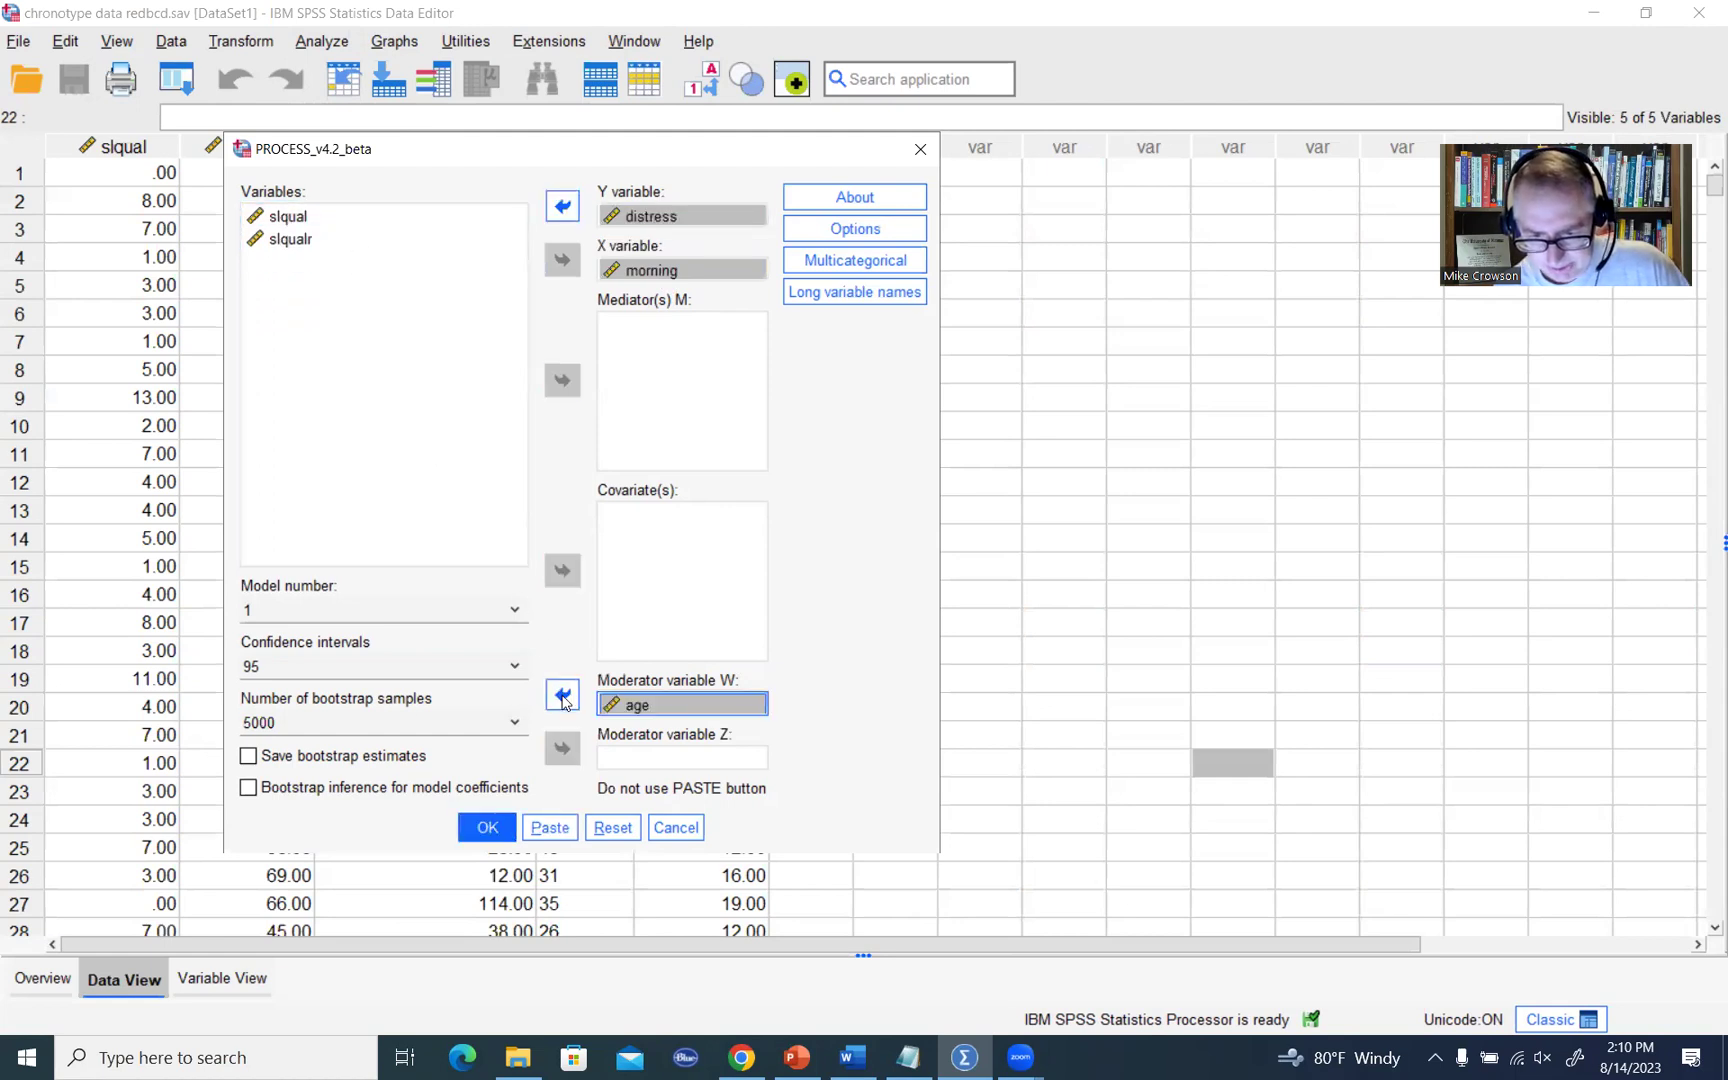
left_click(330, 240)
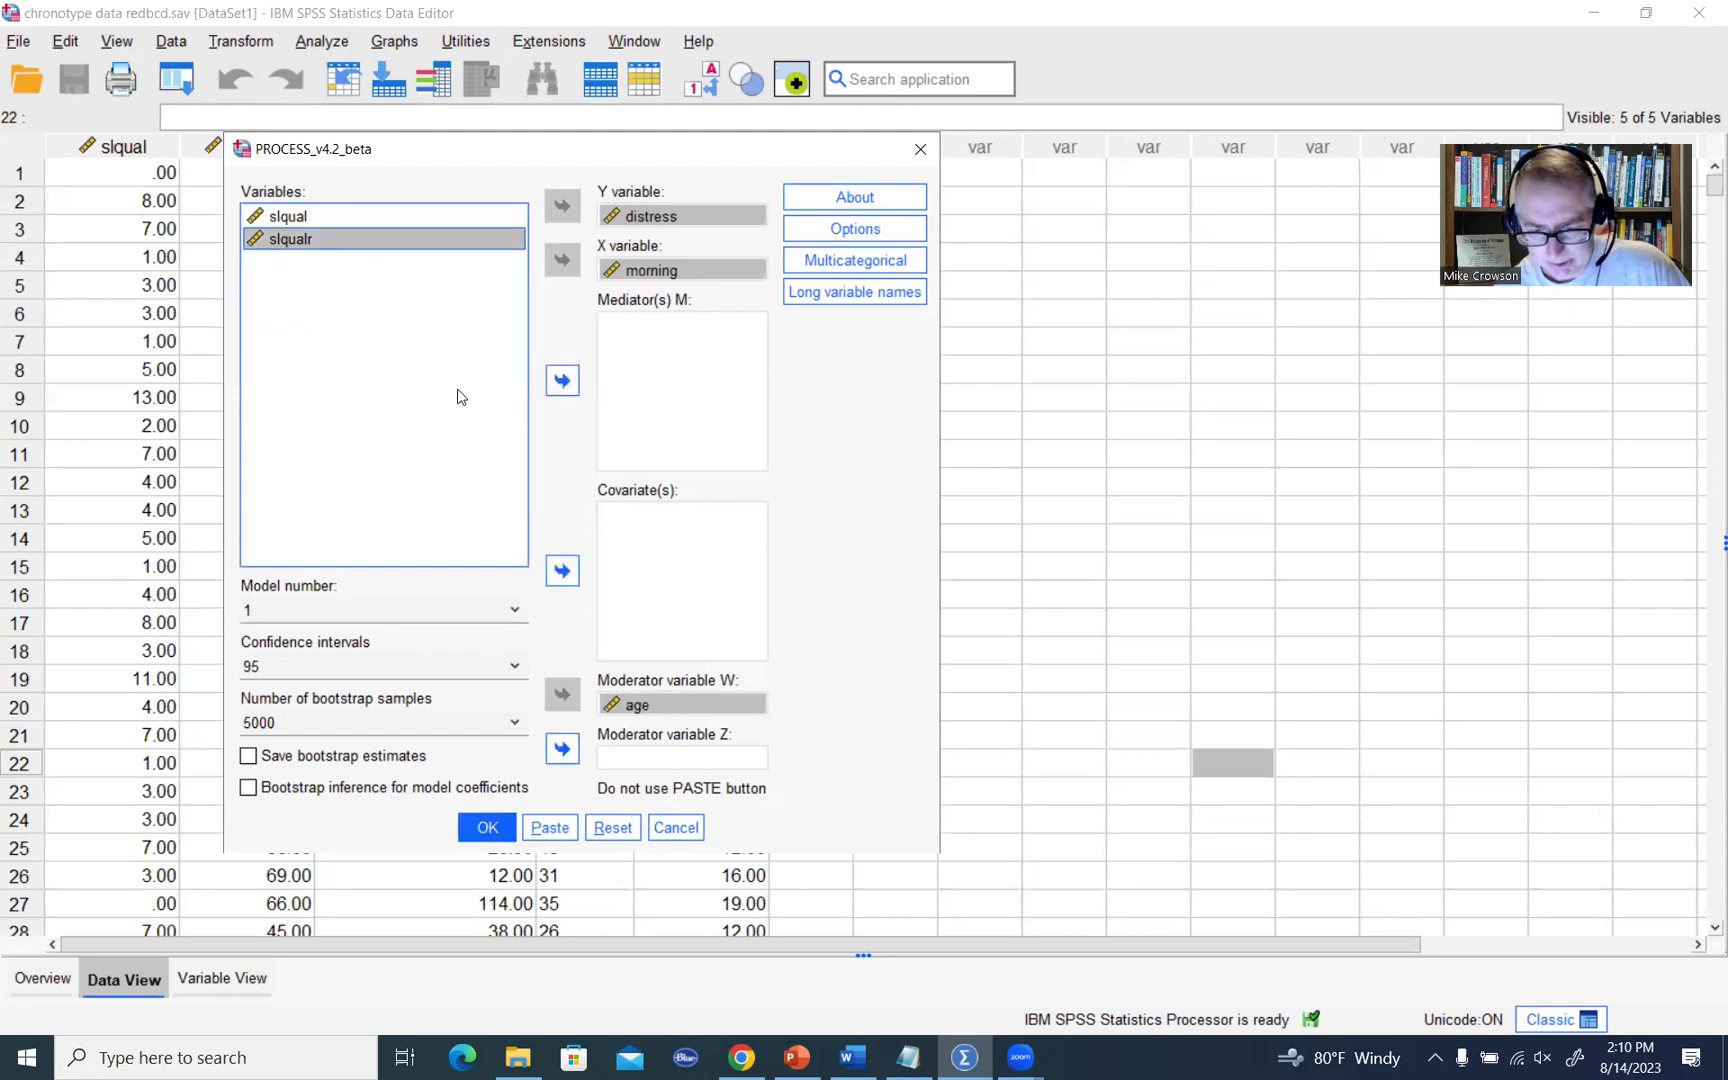
left_click(563, 573)
left_click(563, 573)
left_click(563, 381)
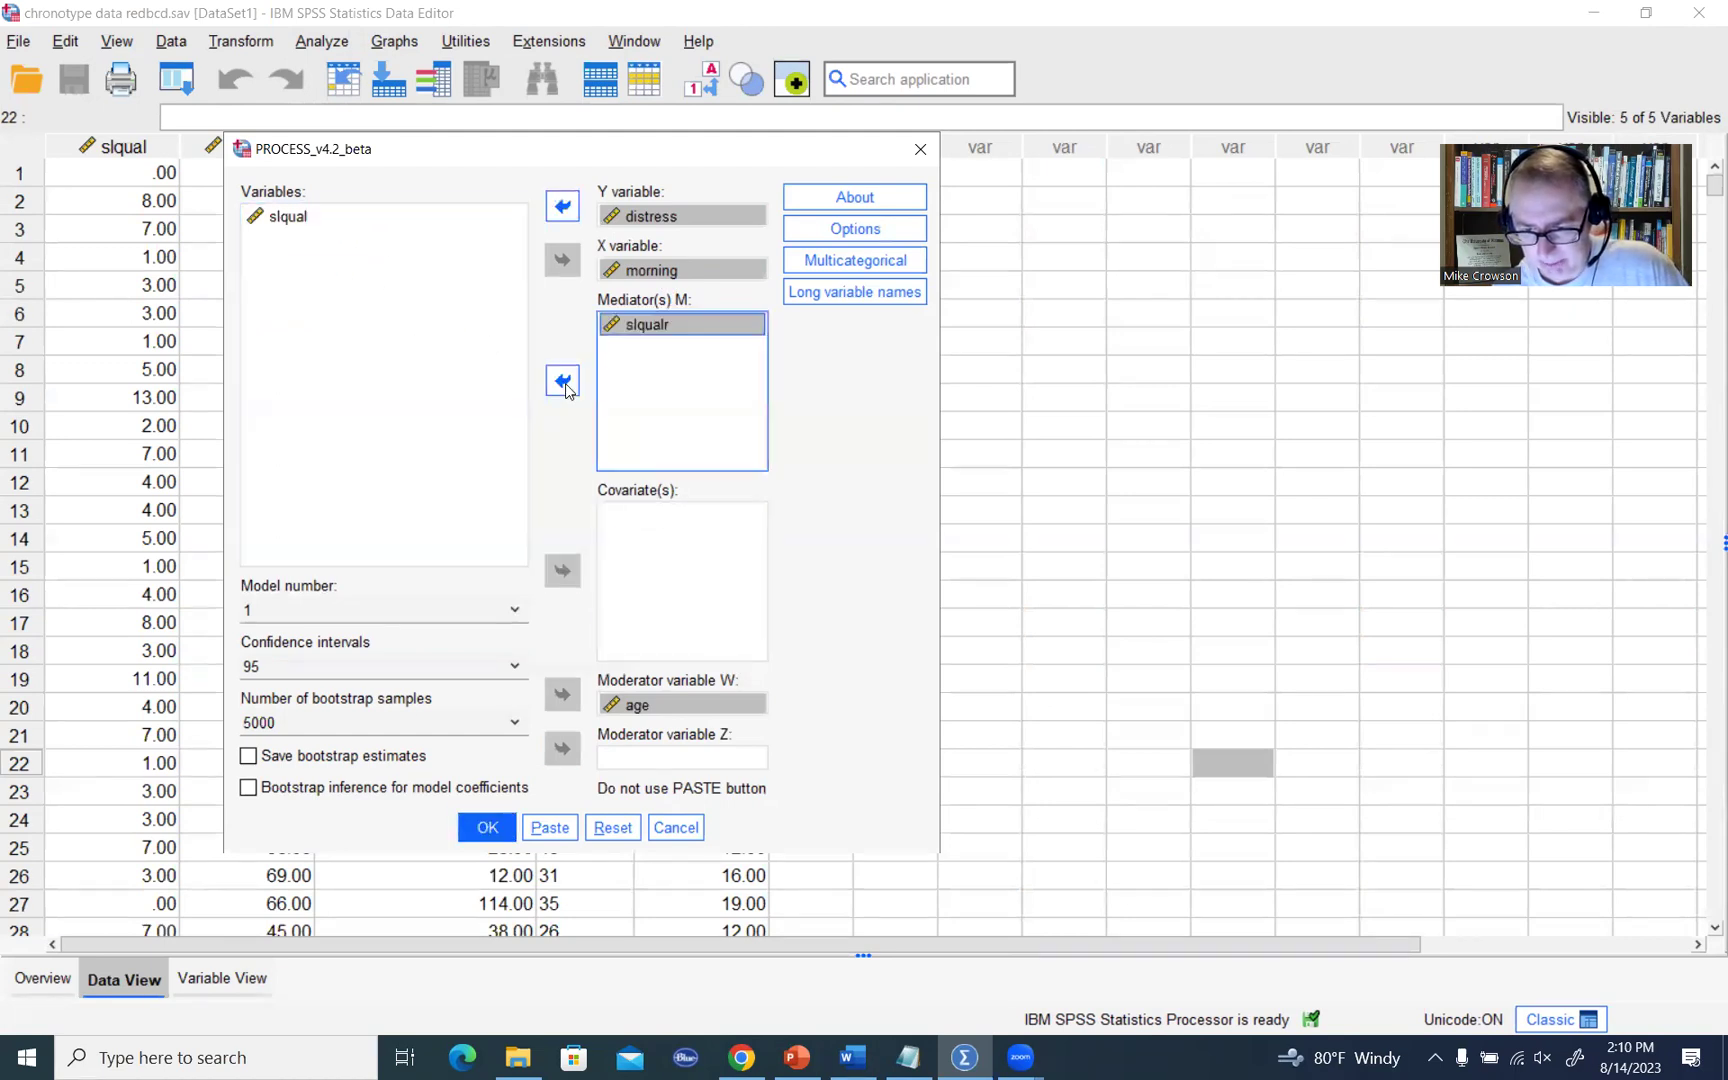
Step: Choose model number 7, keeping 95% confidence intervals and 5000 bootstrap samples
left_click(351, 612)
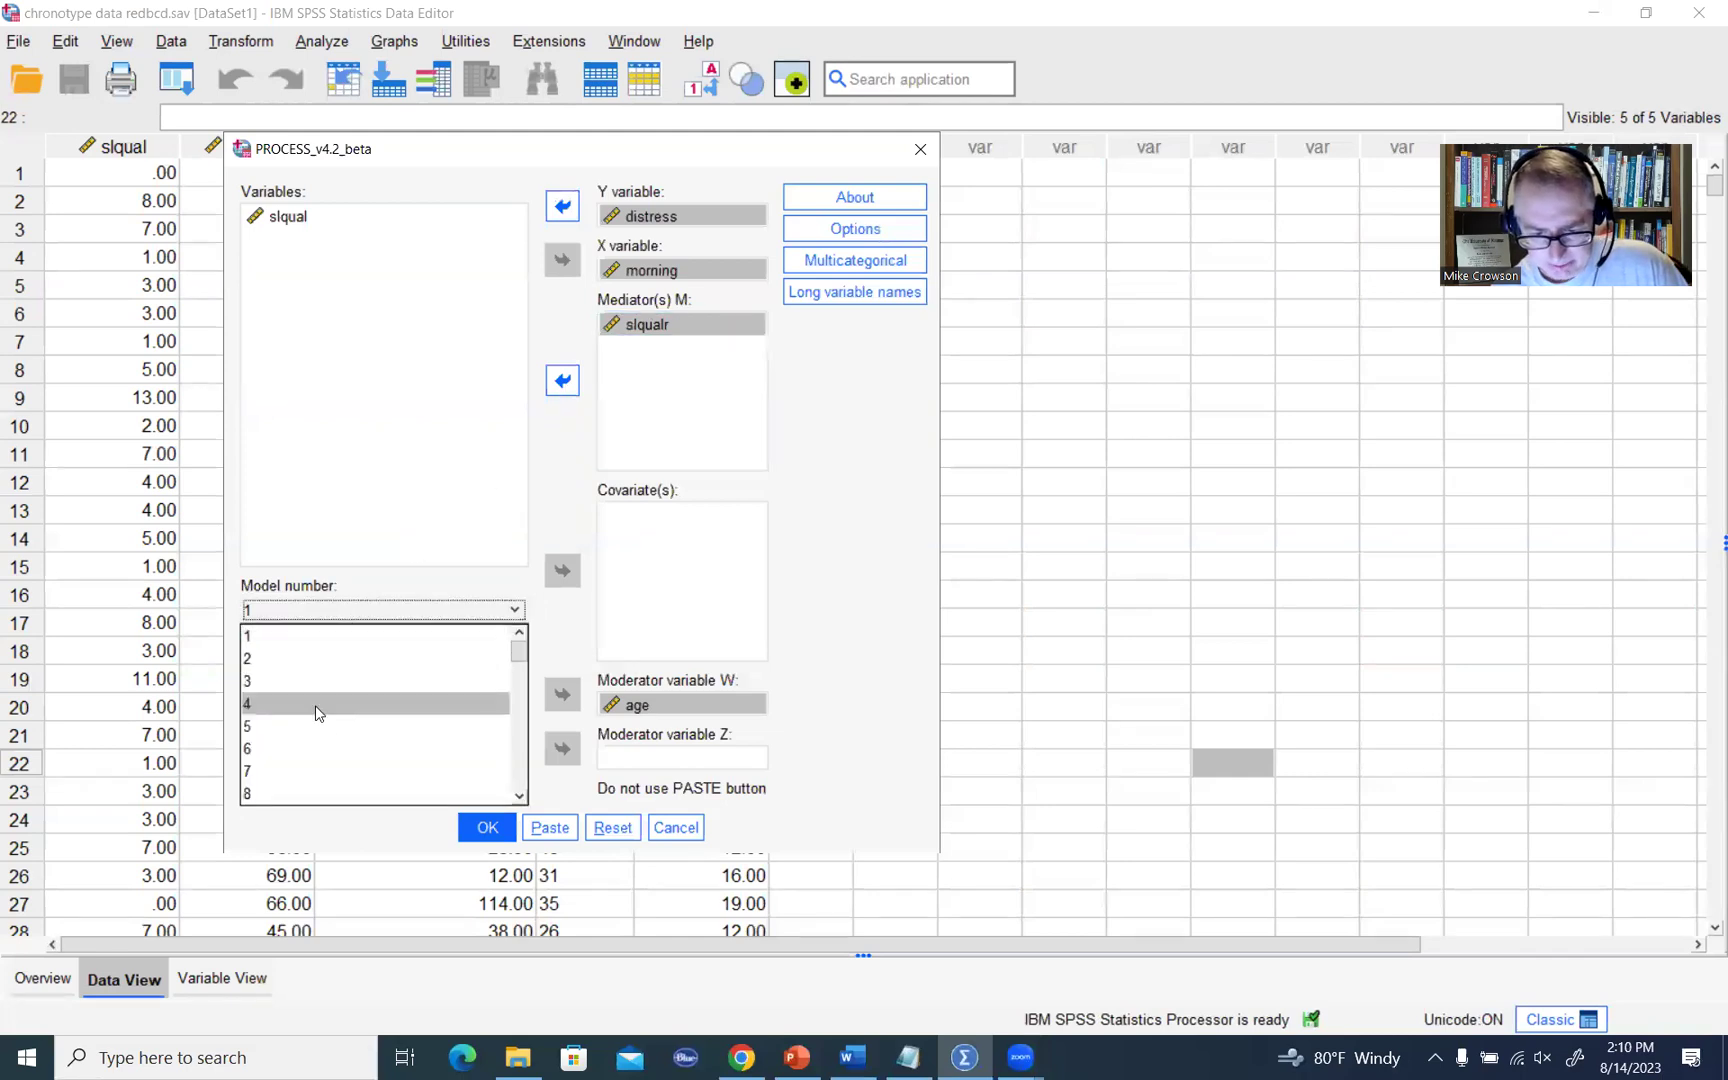
left_click(313, 771)
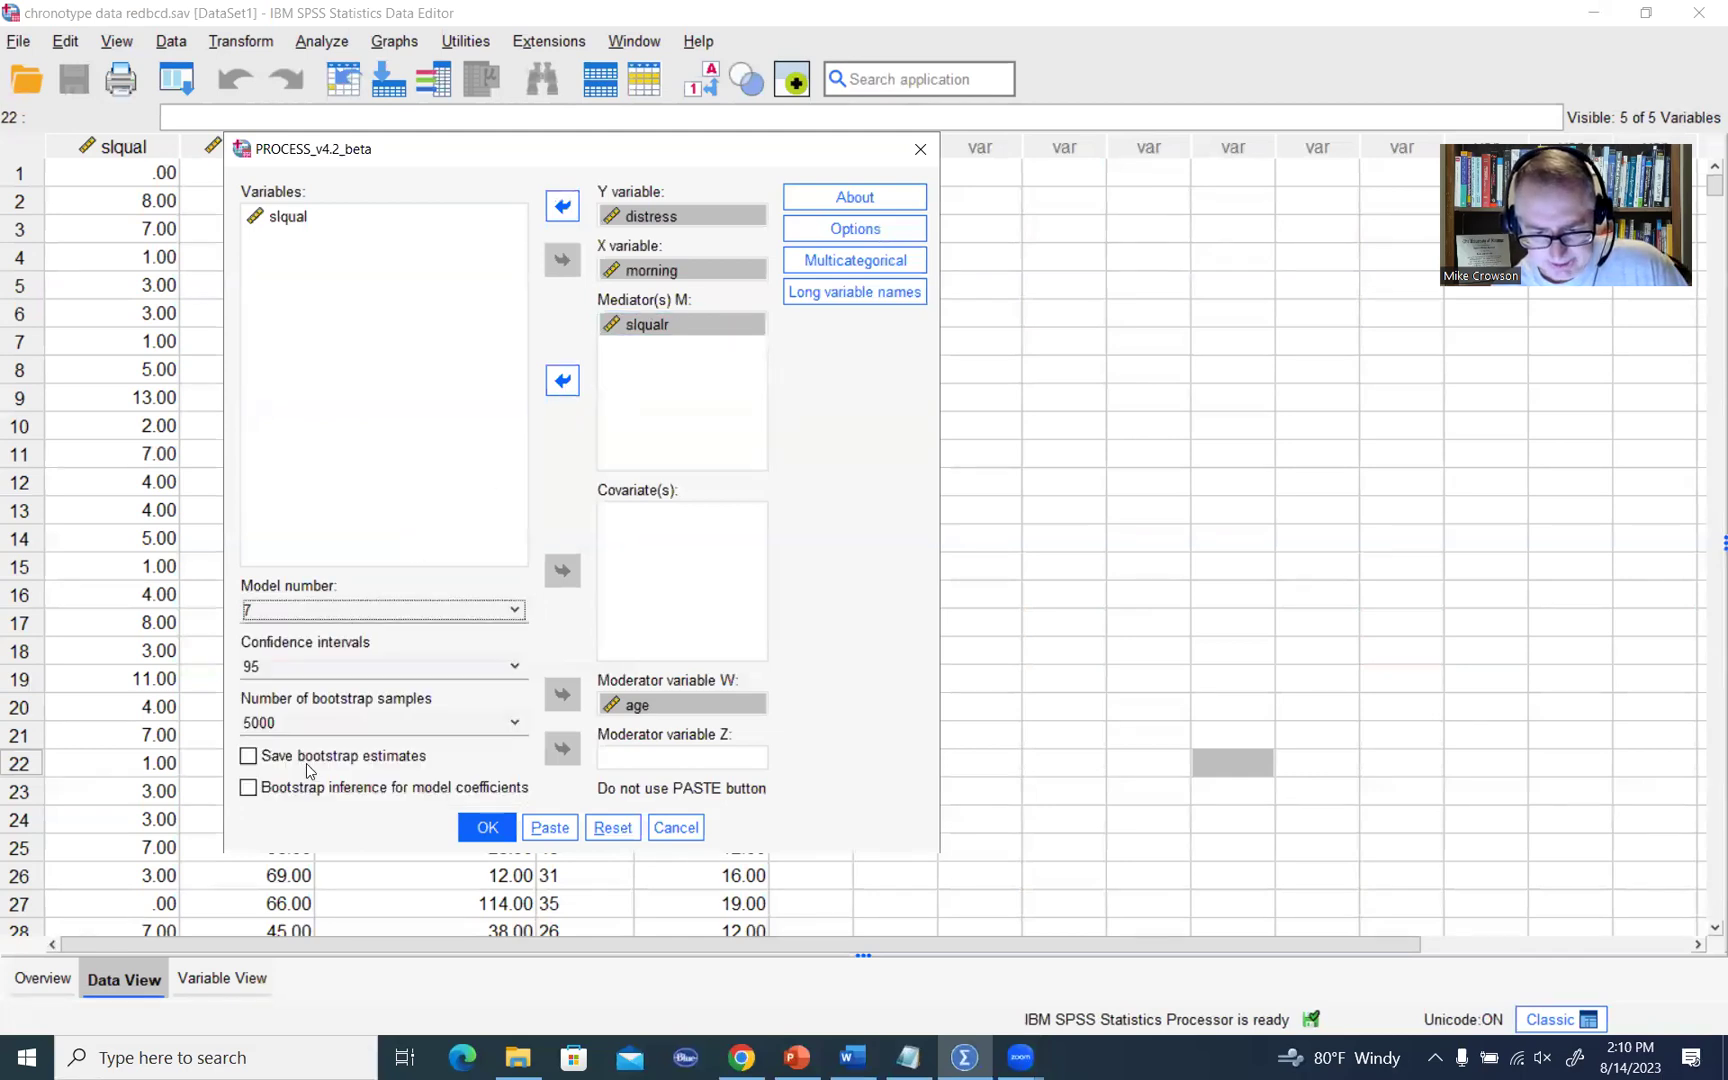
left_click(333, 668)
left_click(333, 668)
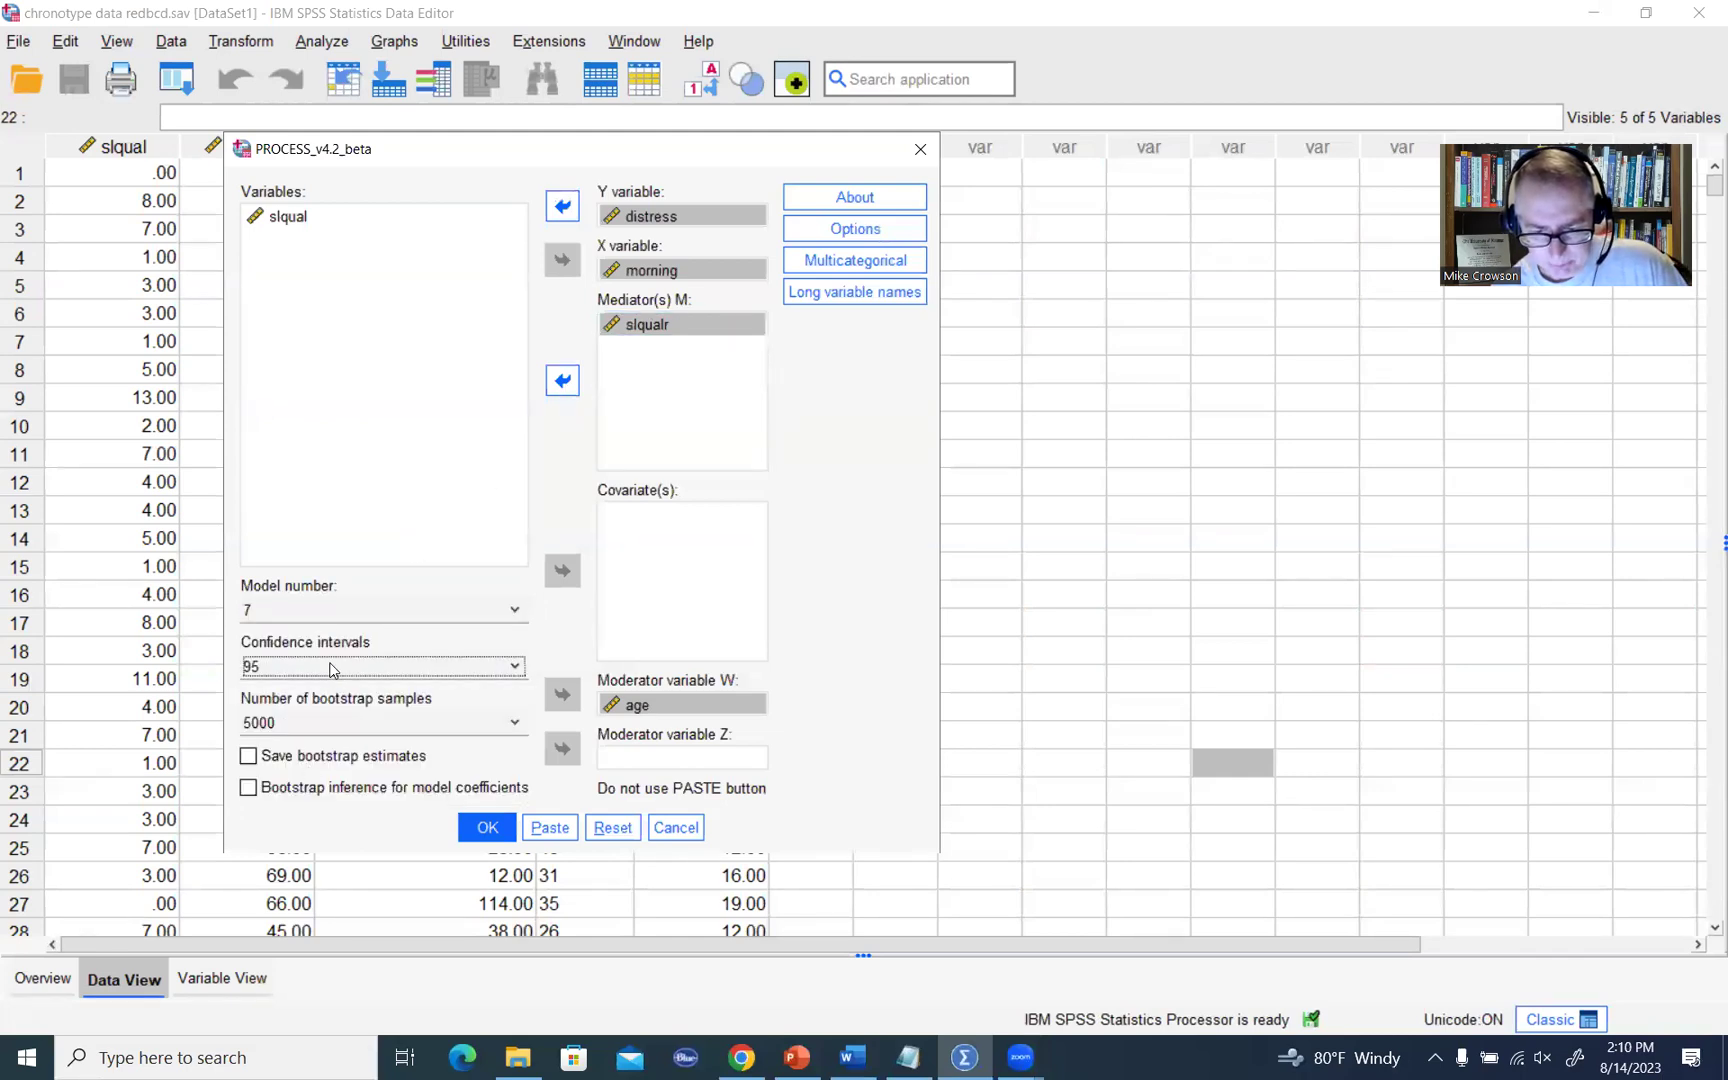
left_click(358, 725)
left_click(292, 731)
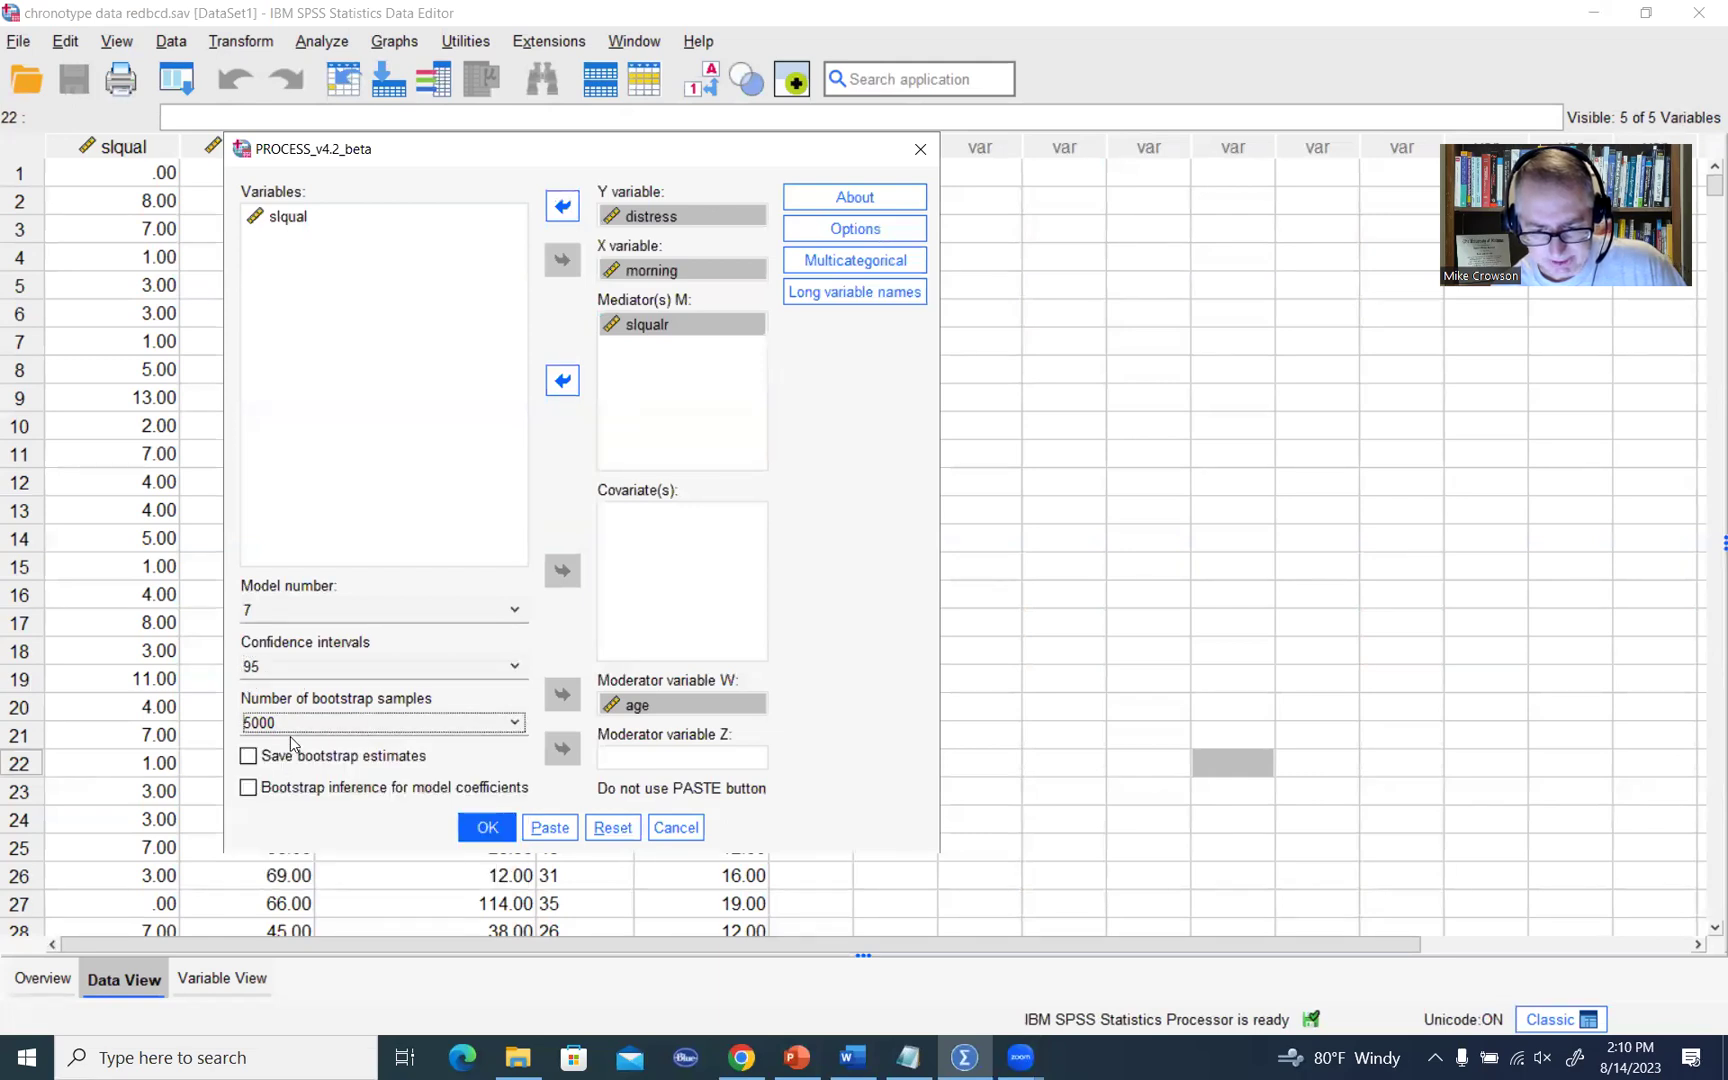
Step: In PROCESS options, enable interaction-plot code, center only continuous product variables, and keep p < .10 probing
left_click(855, 228)
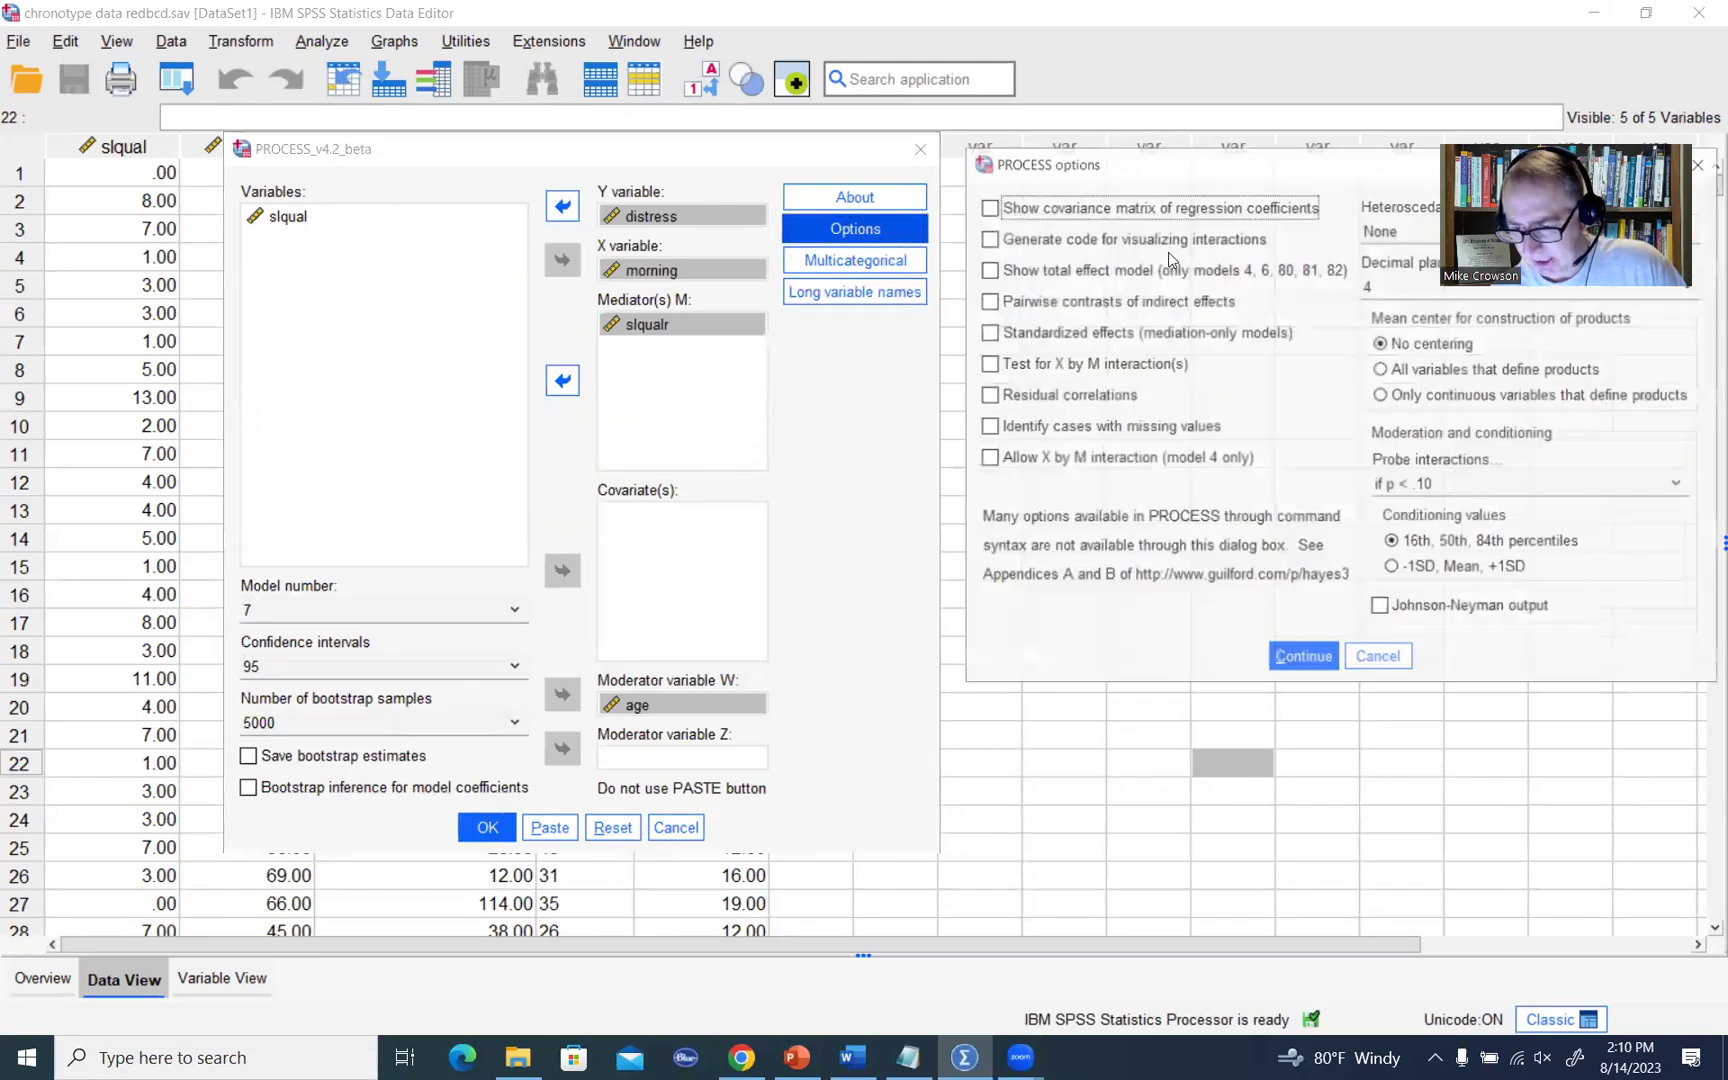
left_click(1012, 242)
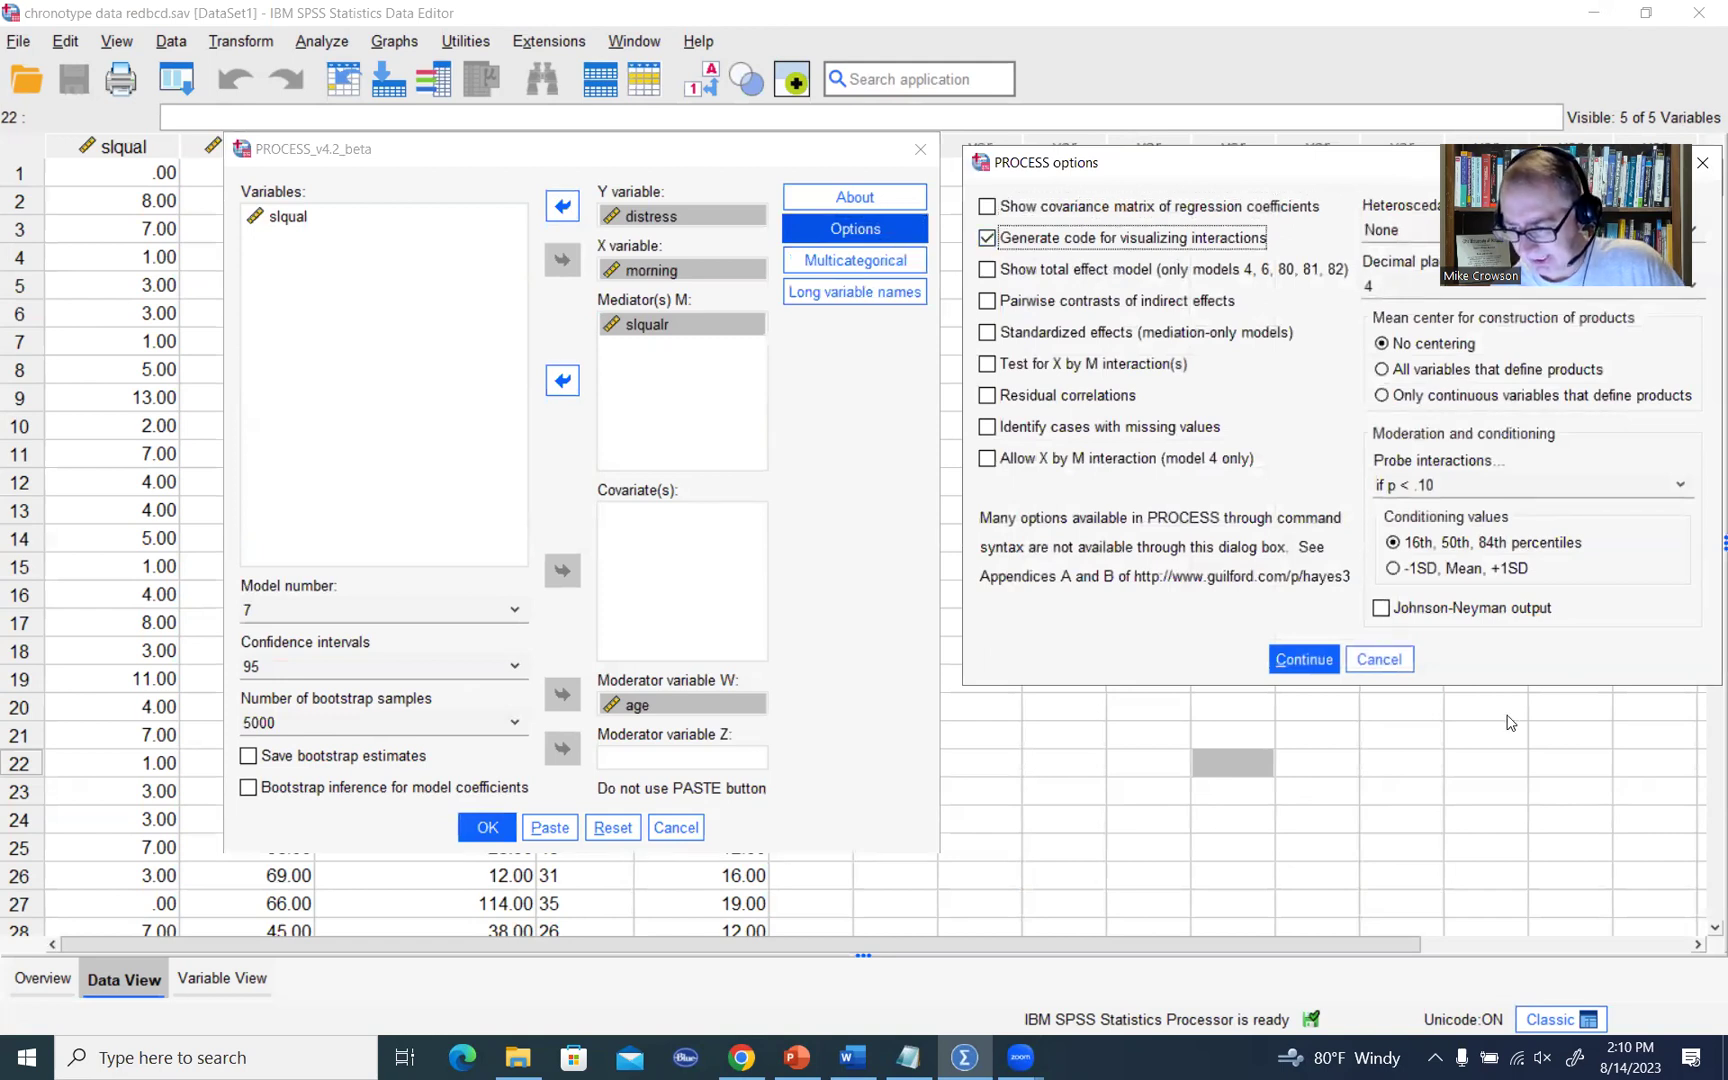
left_click(1381, 396)
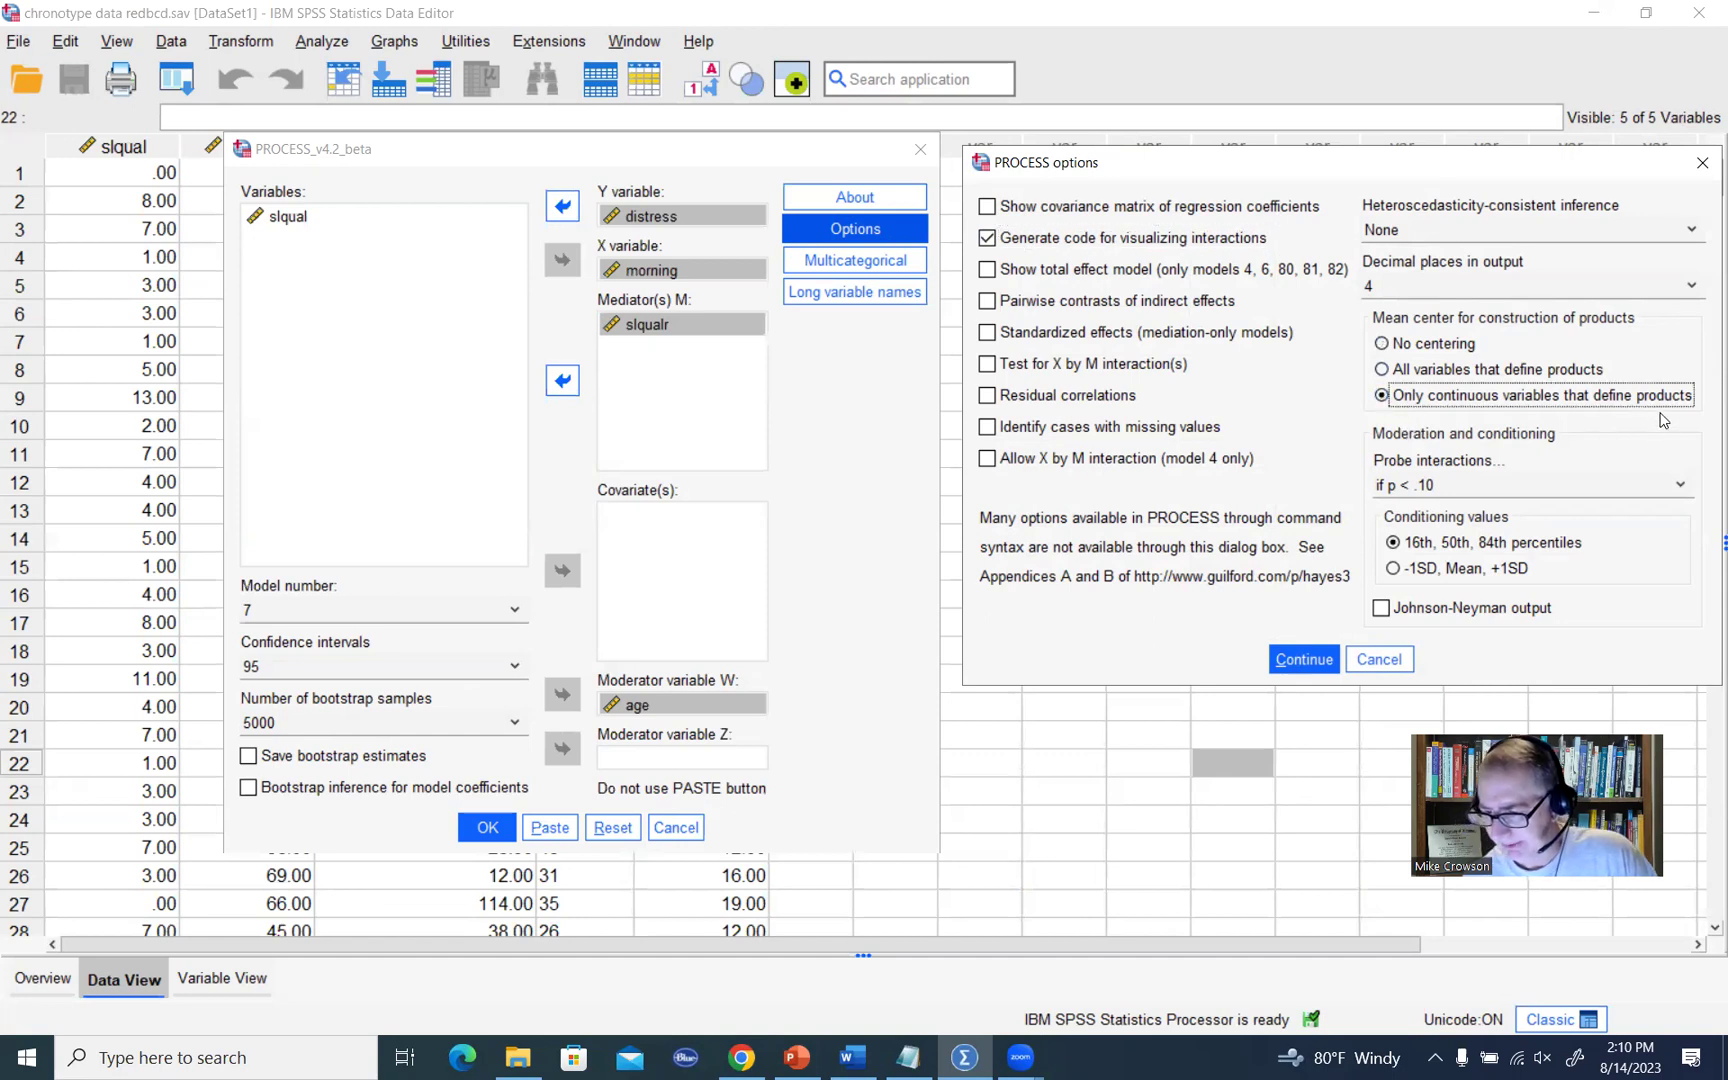
left_click(1412, 488)
left_click(1412, 488)
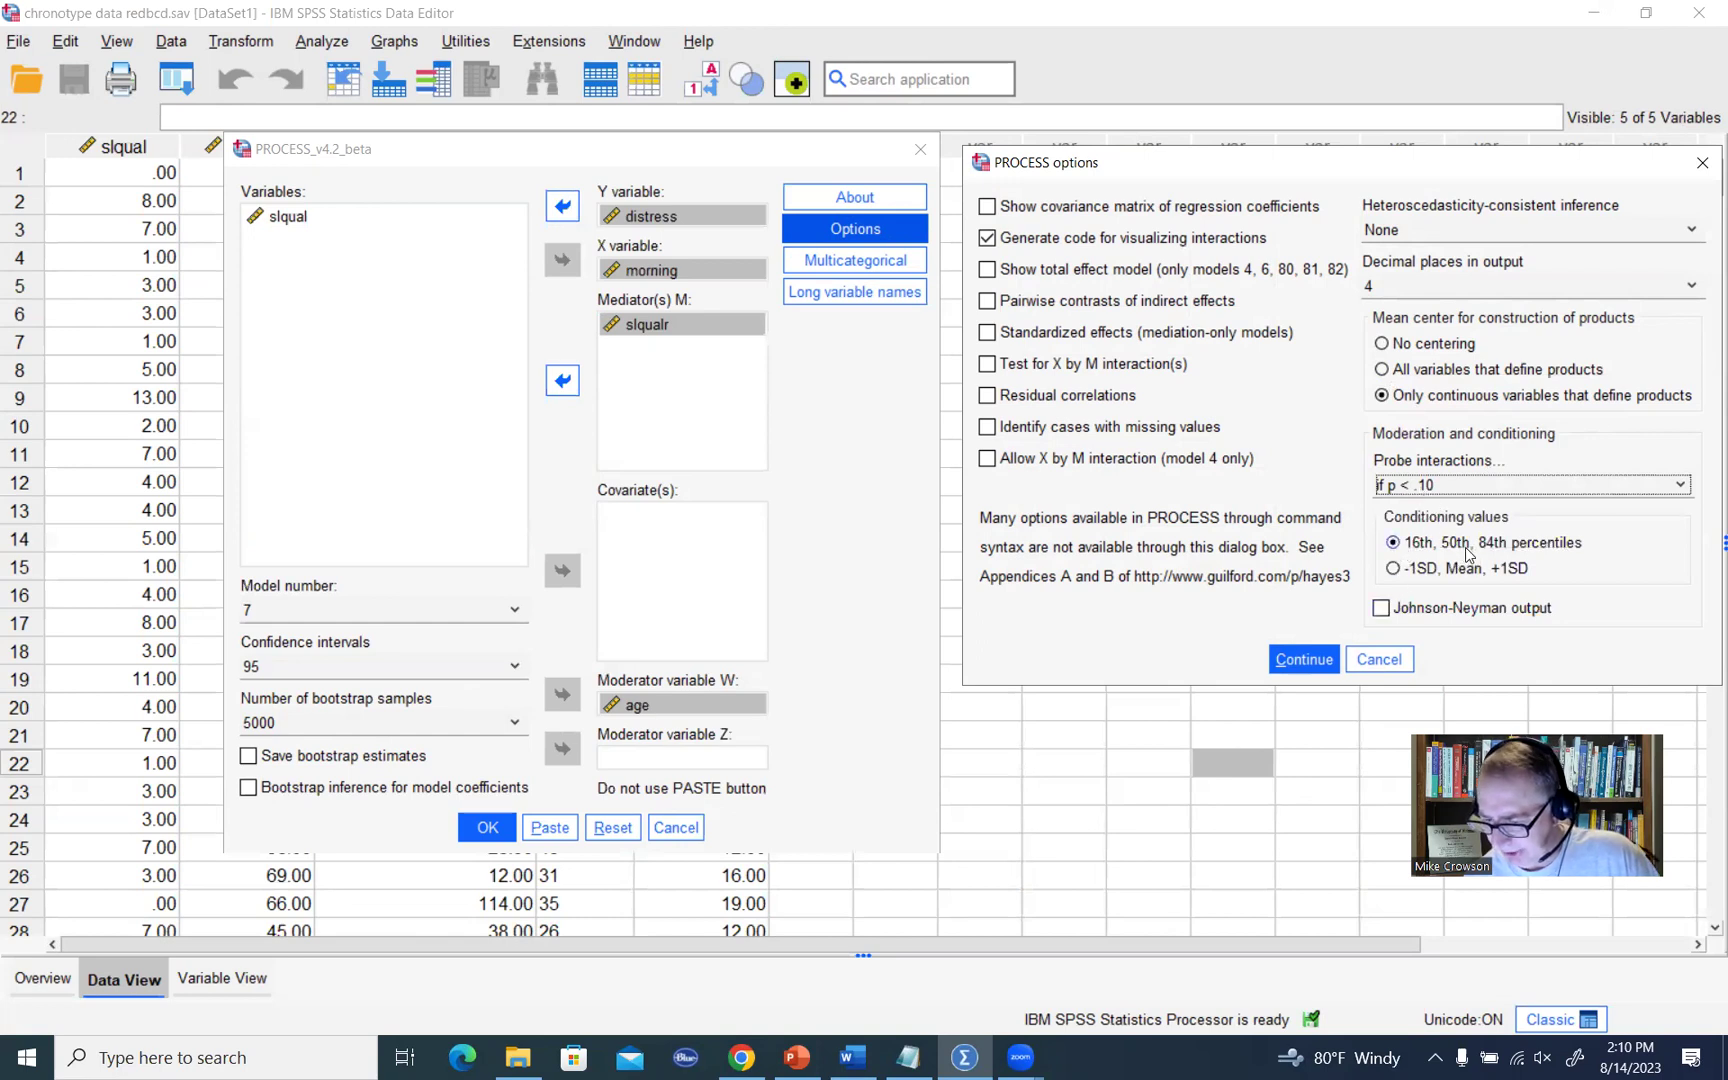
left_click(1316, 666)
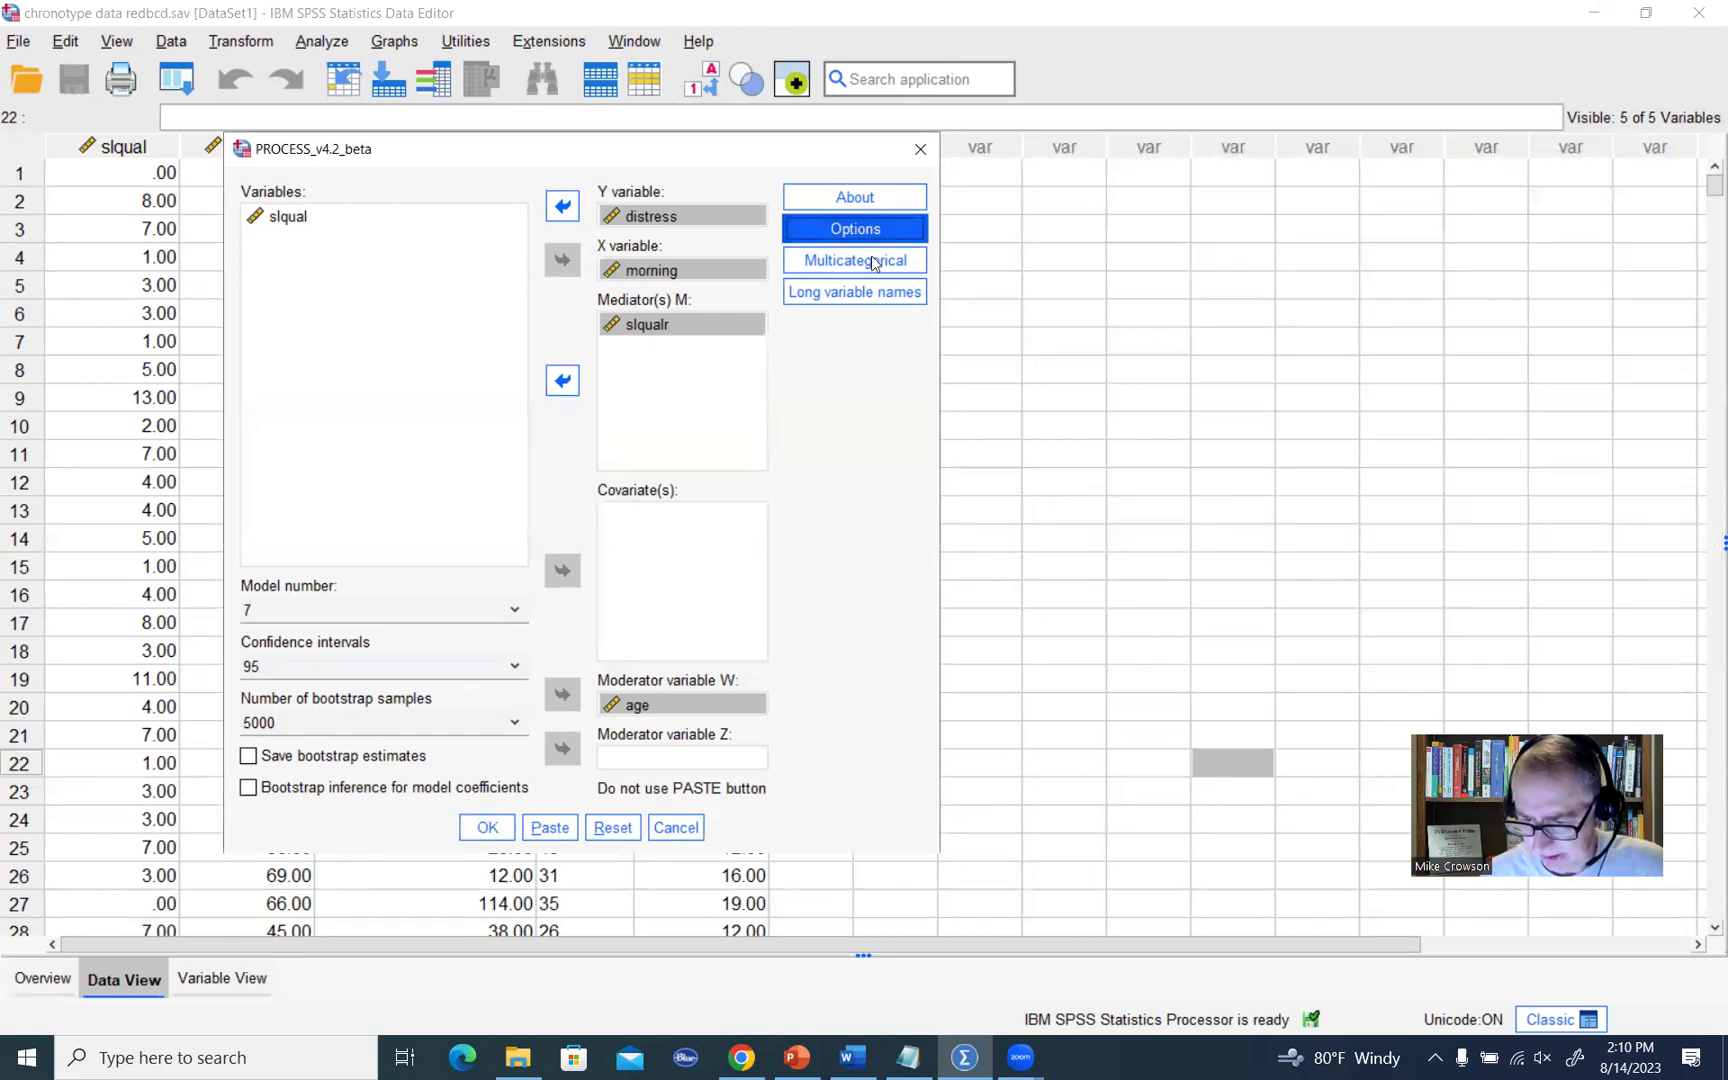
Step: Close PROCESS unrun and open processv43 (4) ZIP from Process examples with Windows Explorer
left_click(916, 155)
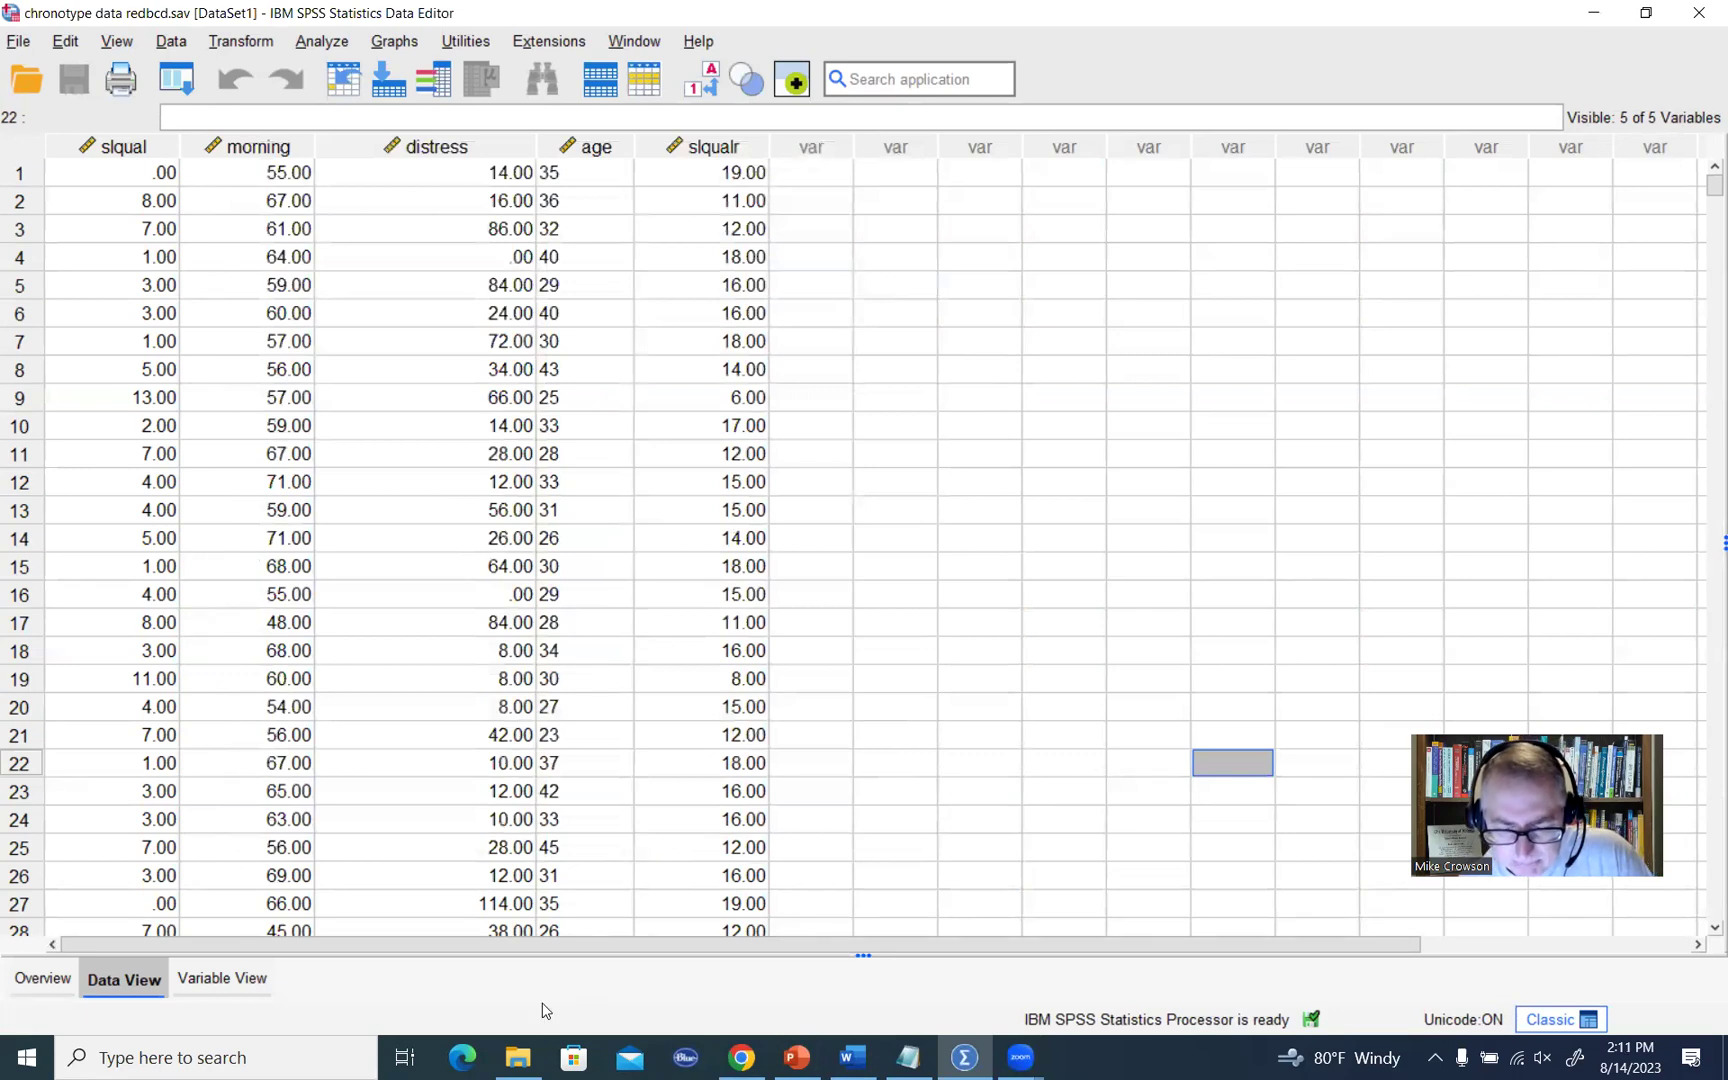
mouse_move(514, 1058)
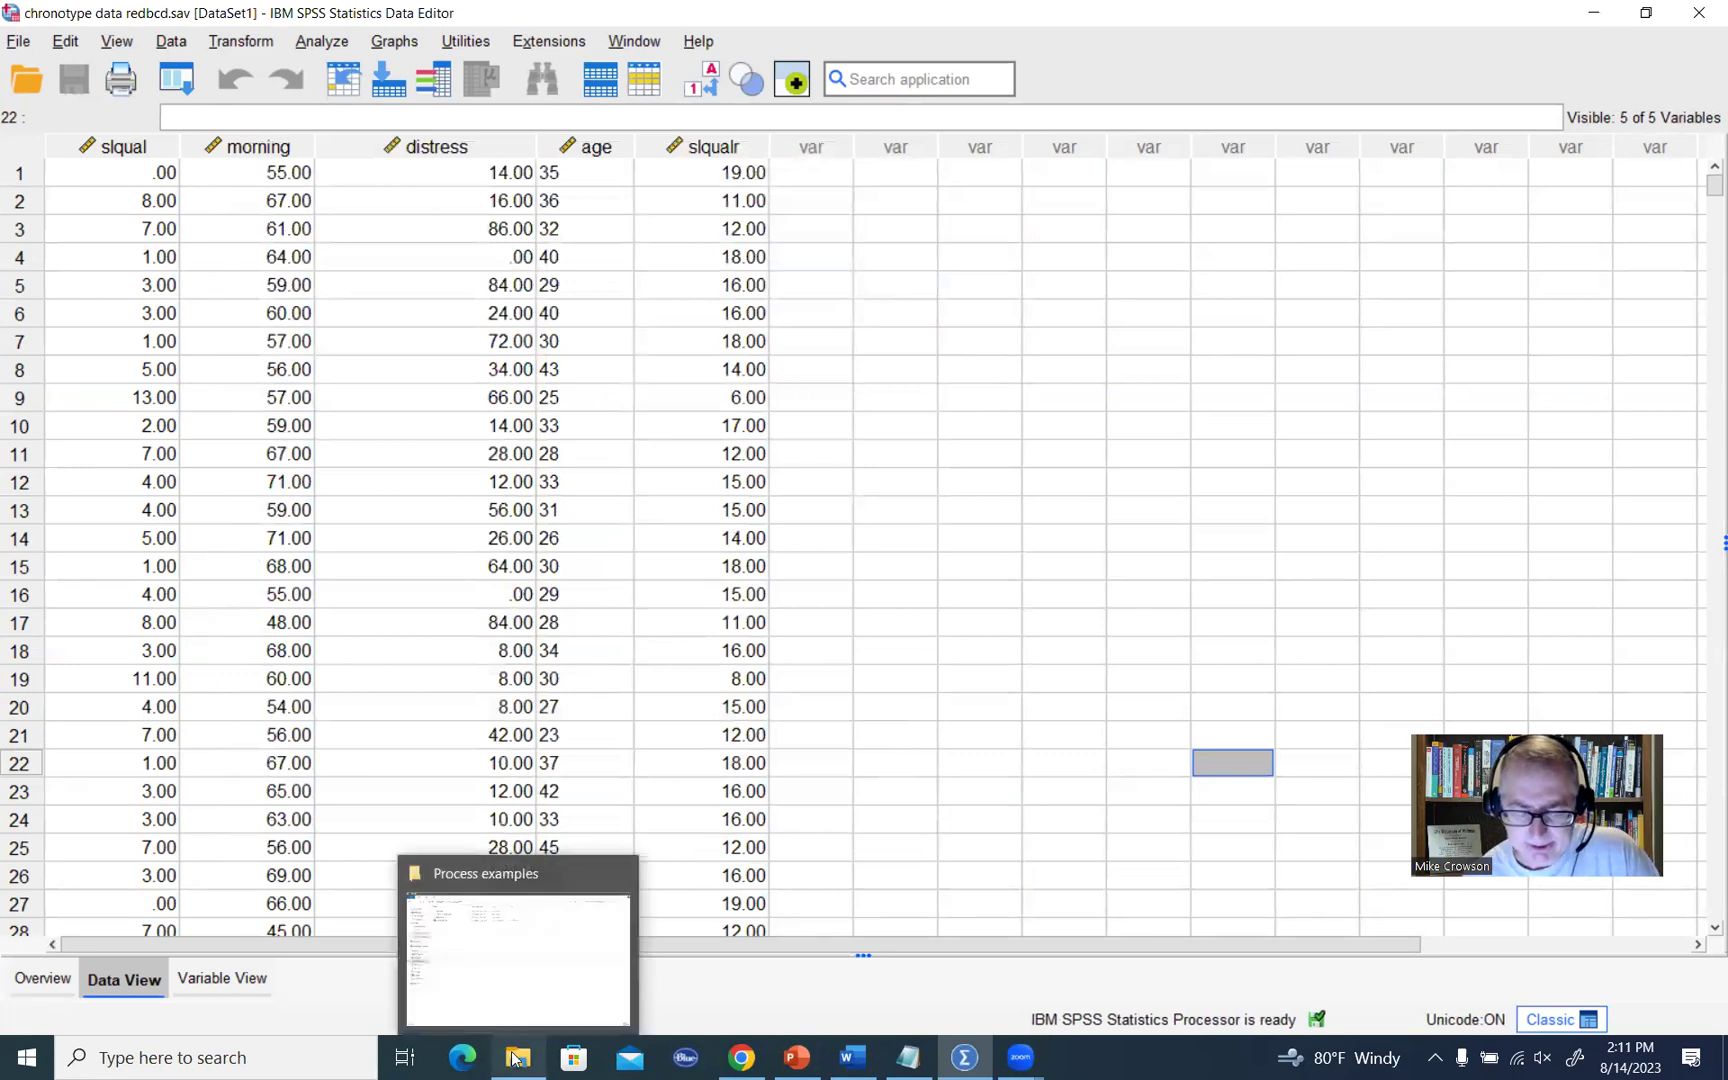
left_click(520, 990)
left_click(272, 228)
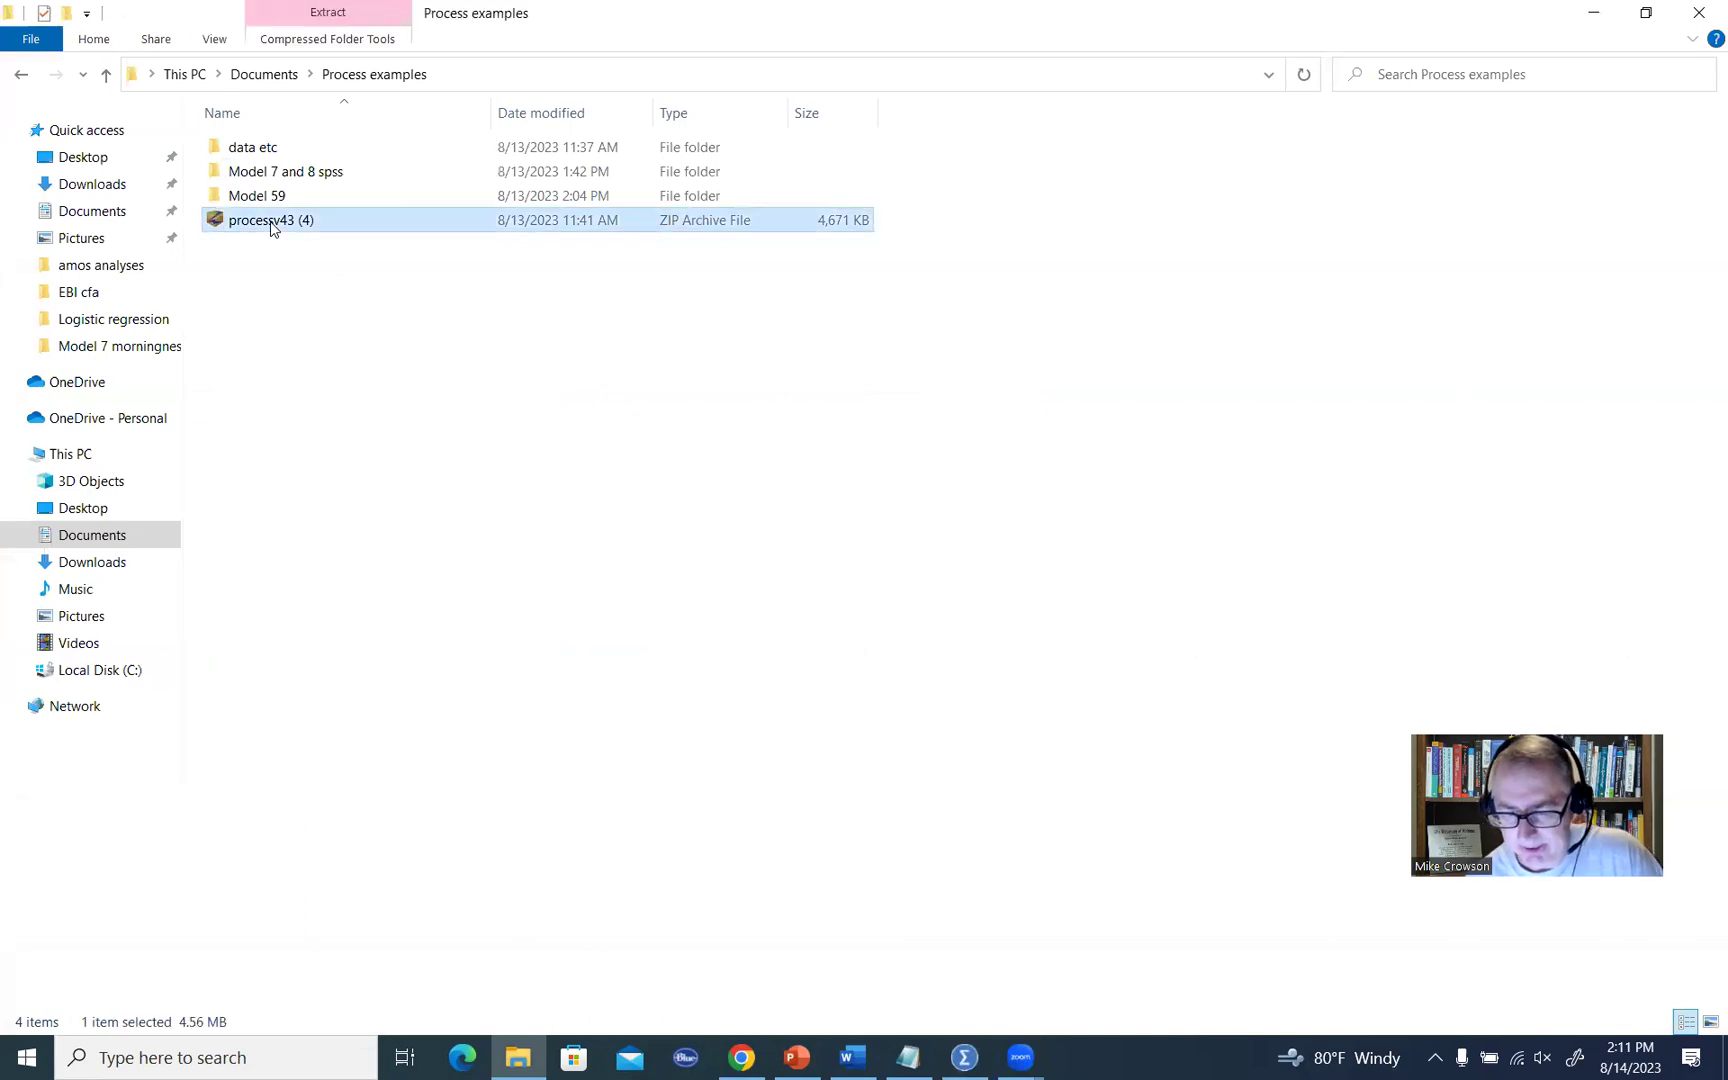
right_click(272, 228)
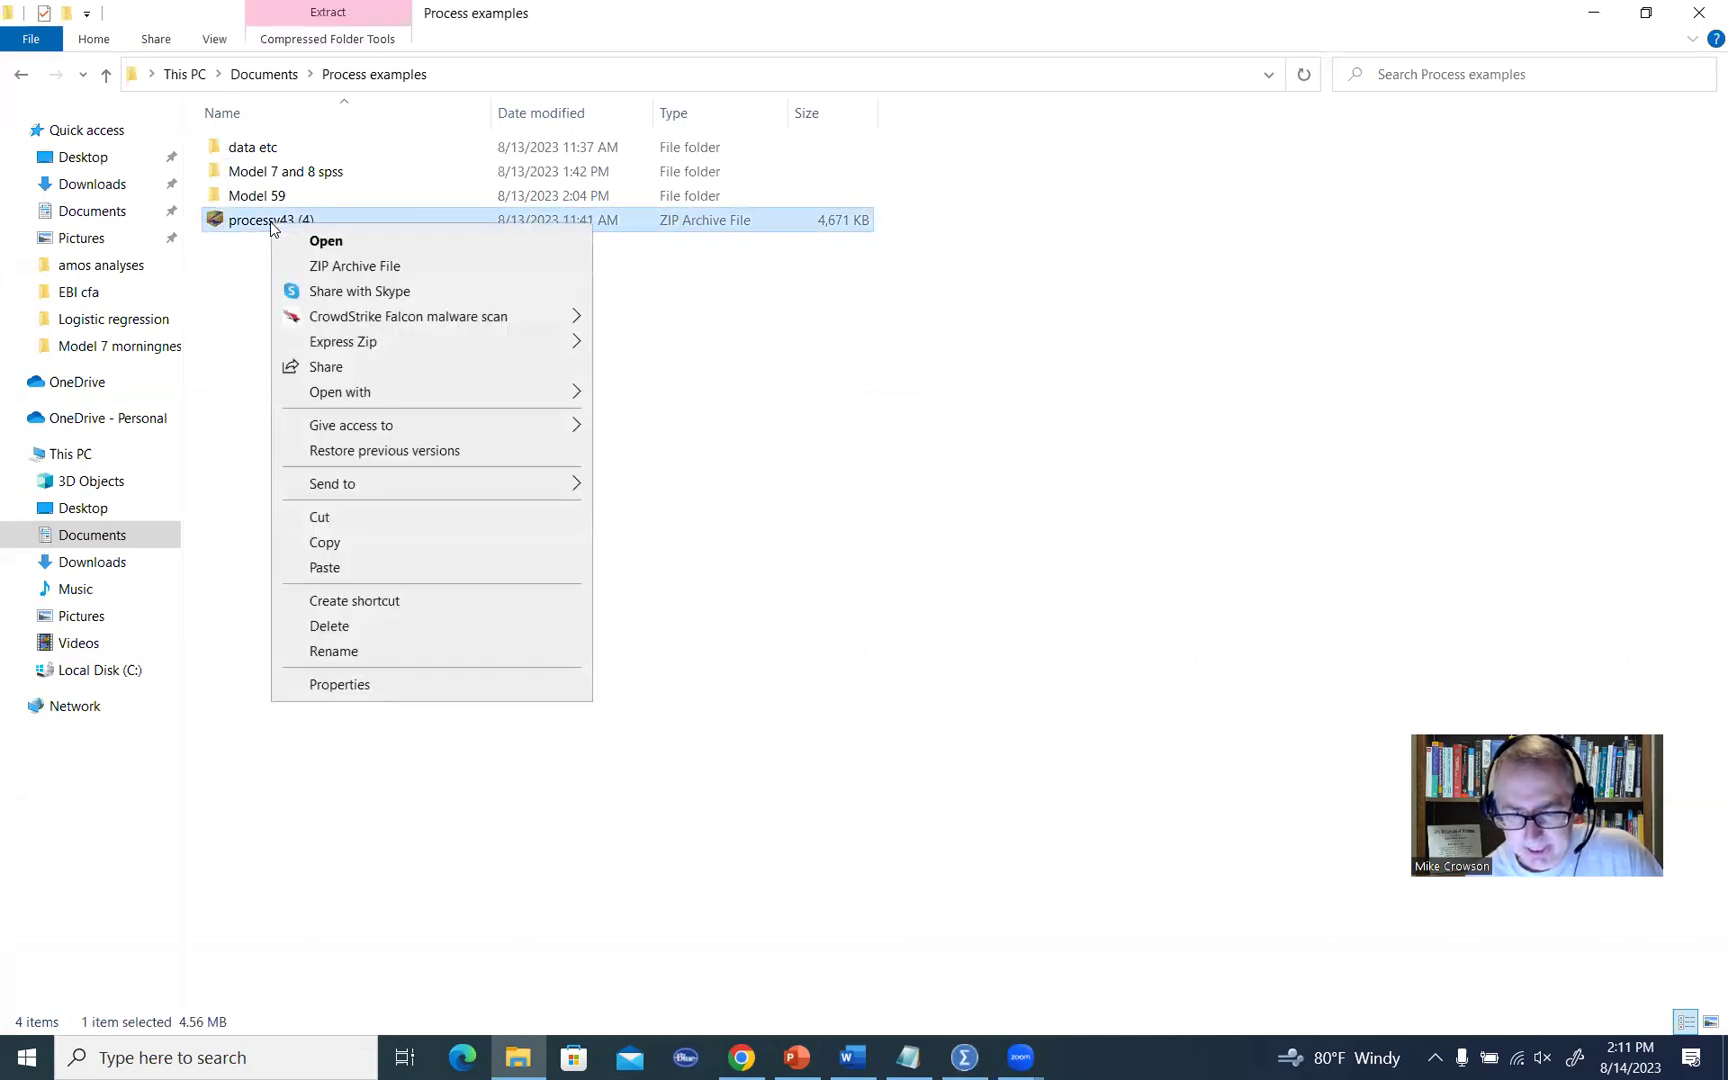
mouse_move(390, 392)
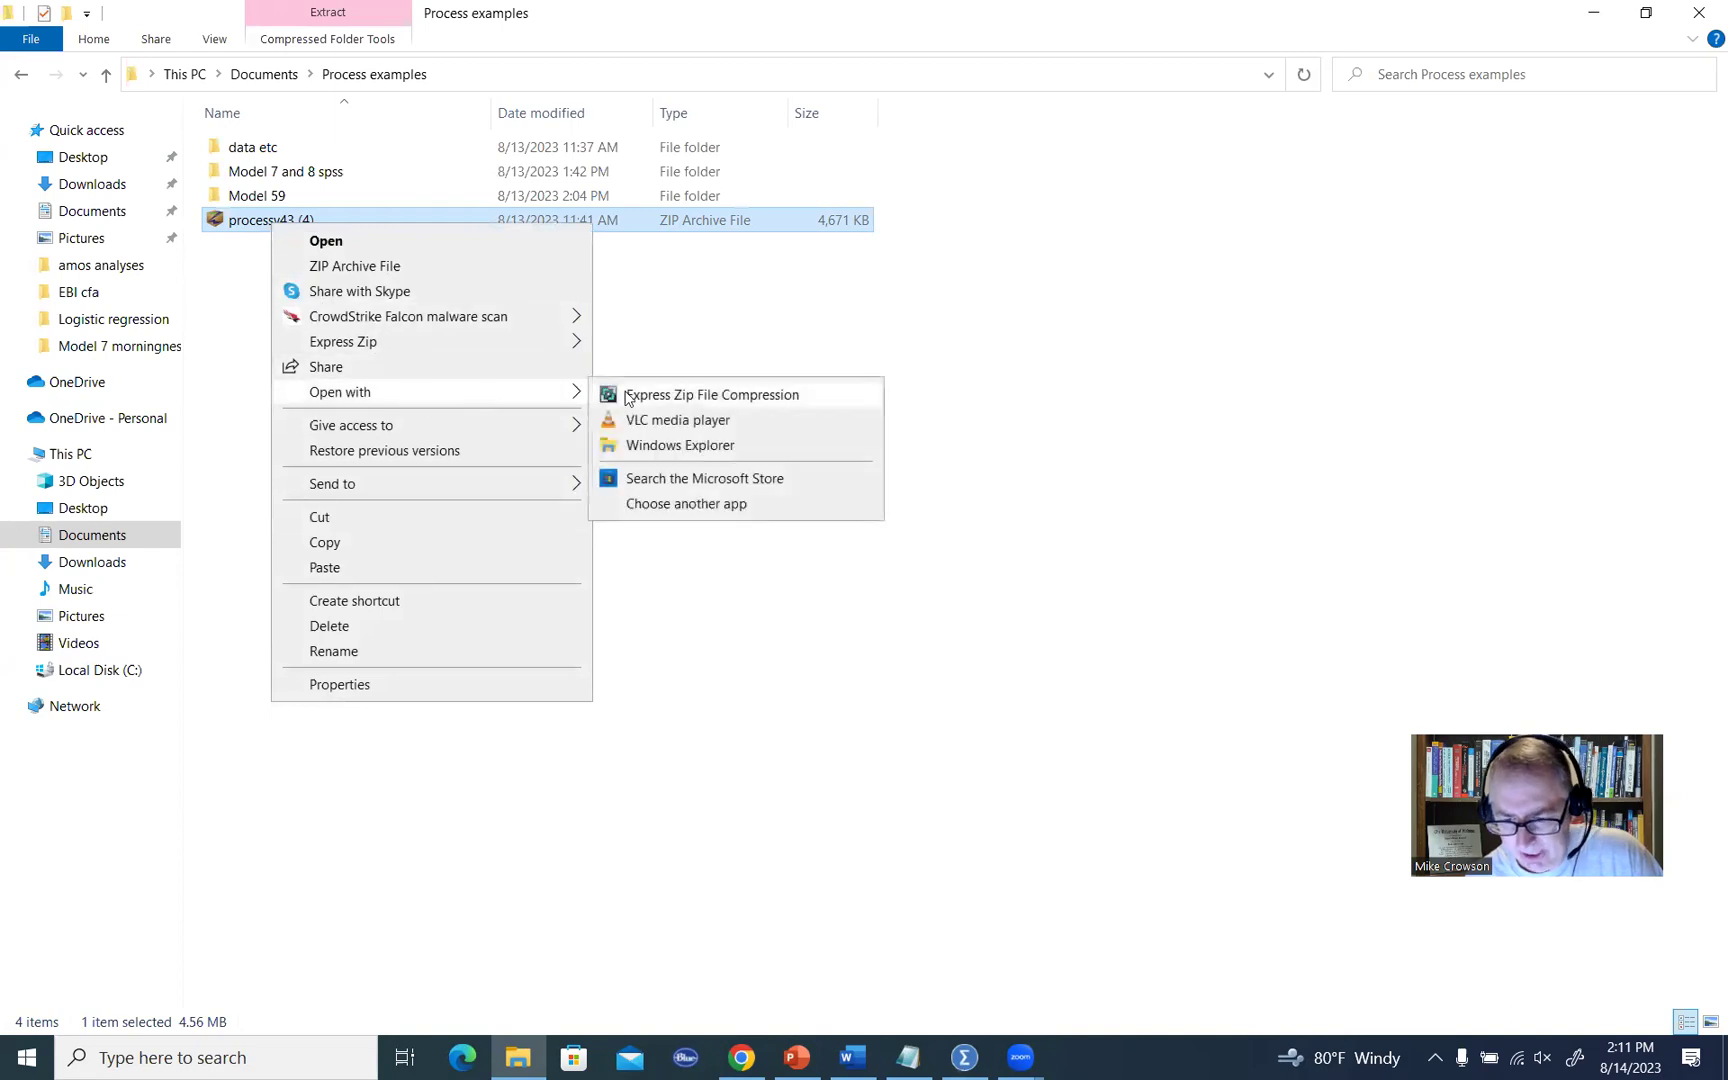
left_click(701, 445)
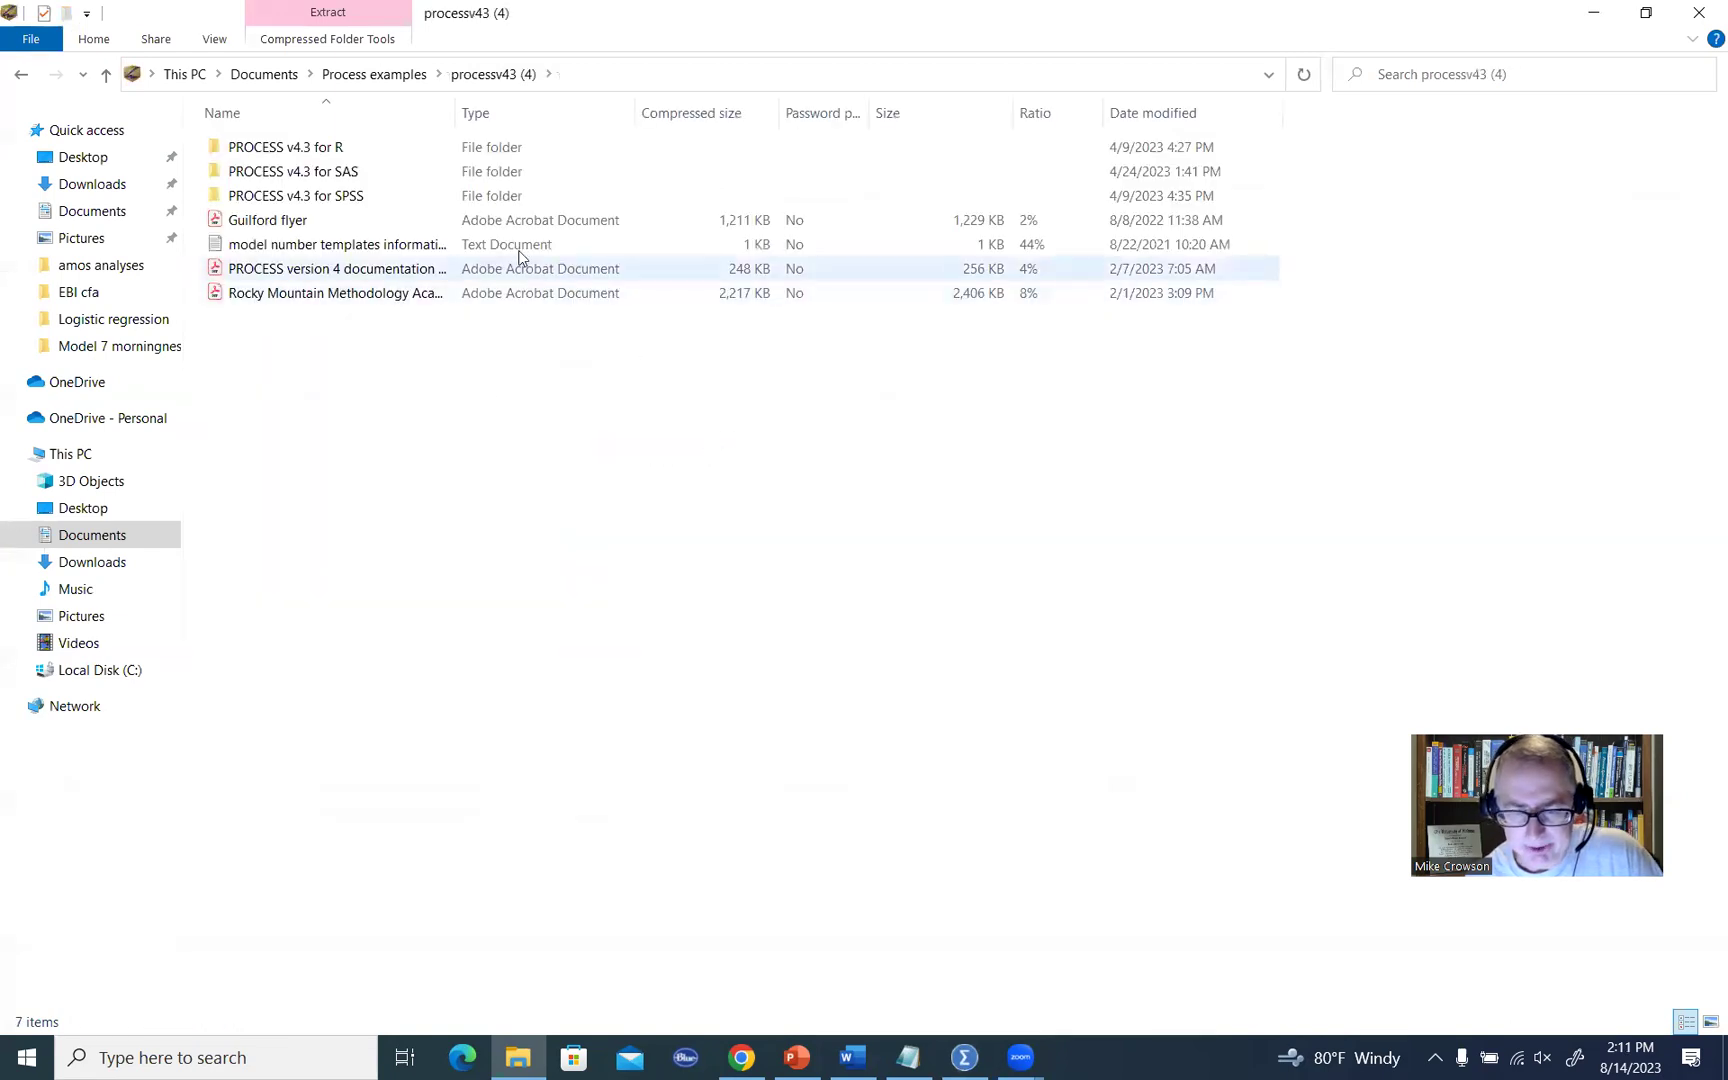
Step: Browse into PROCESS v4.3 for SPSS and select the process syntax file
left_click(298, 194)
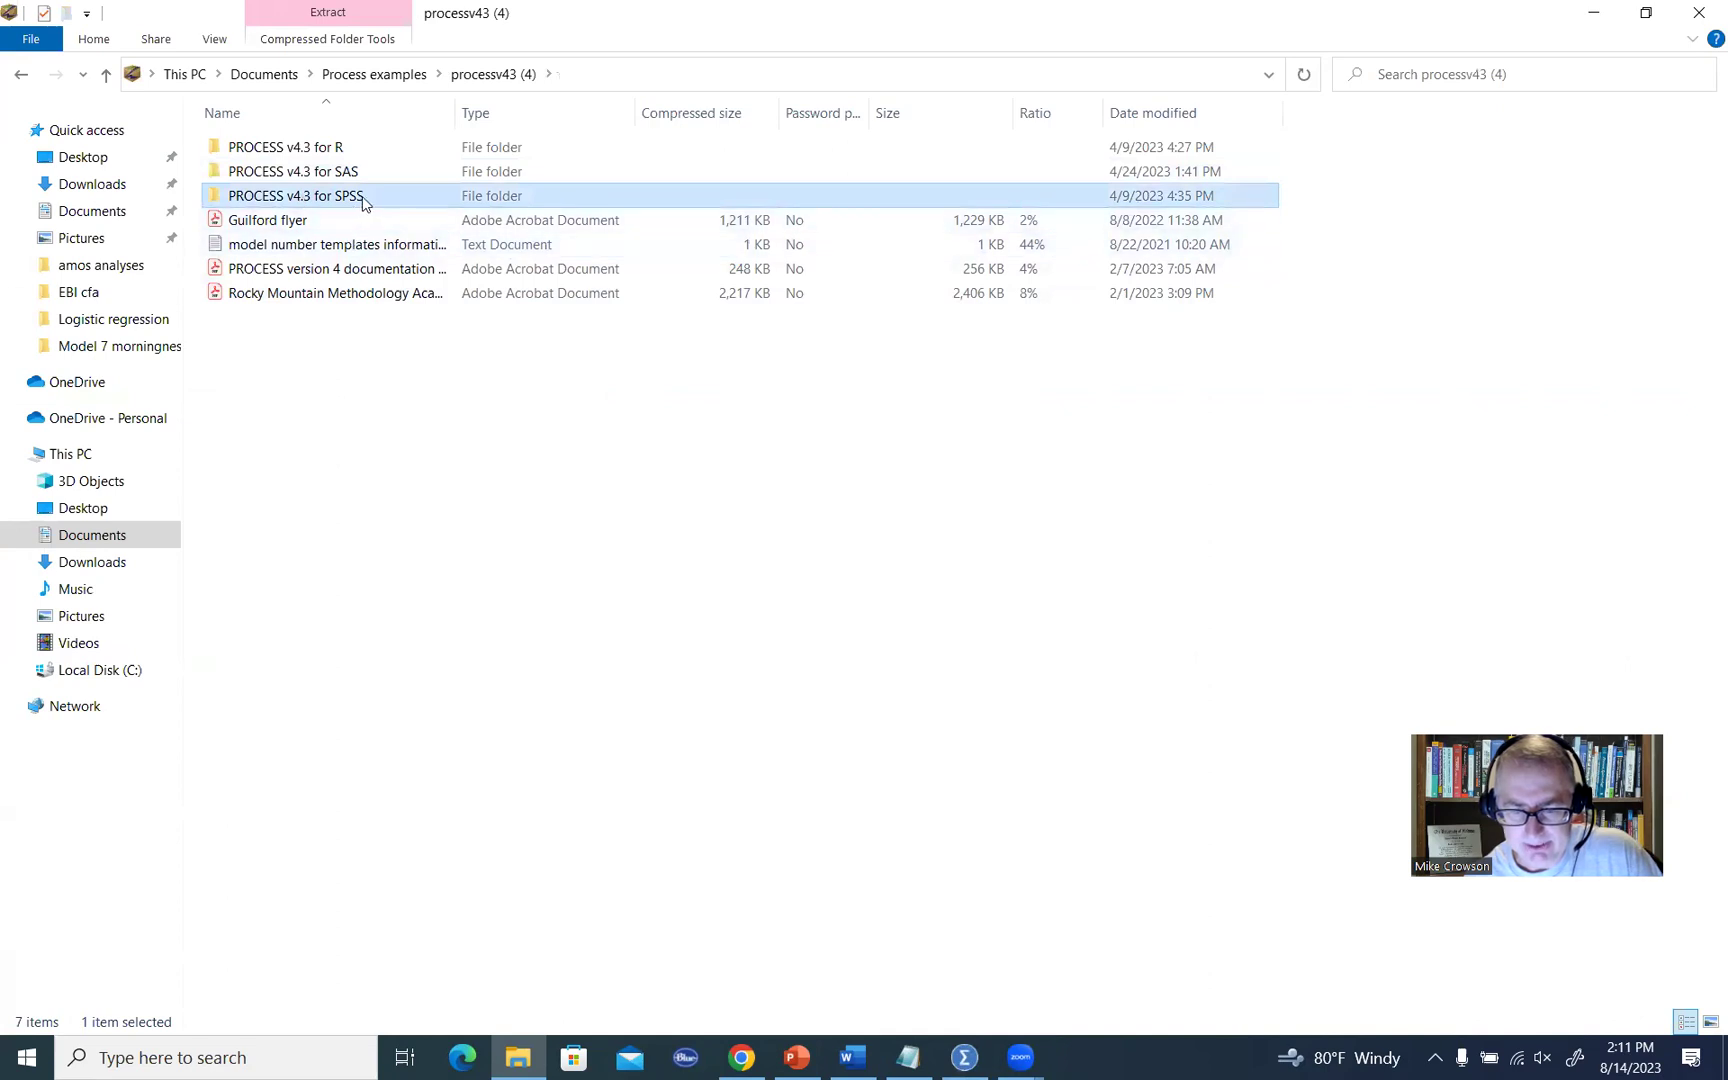
double_click(396, 199)
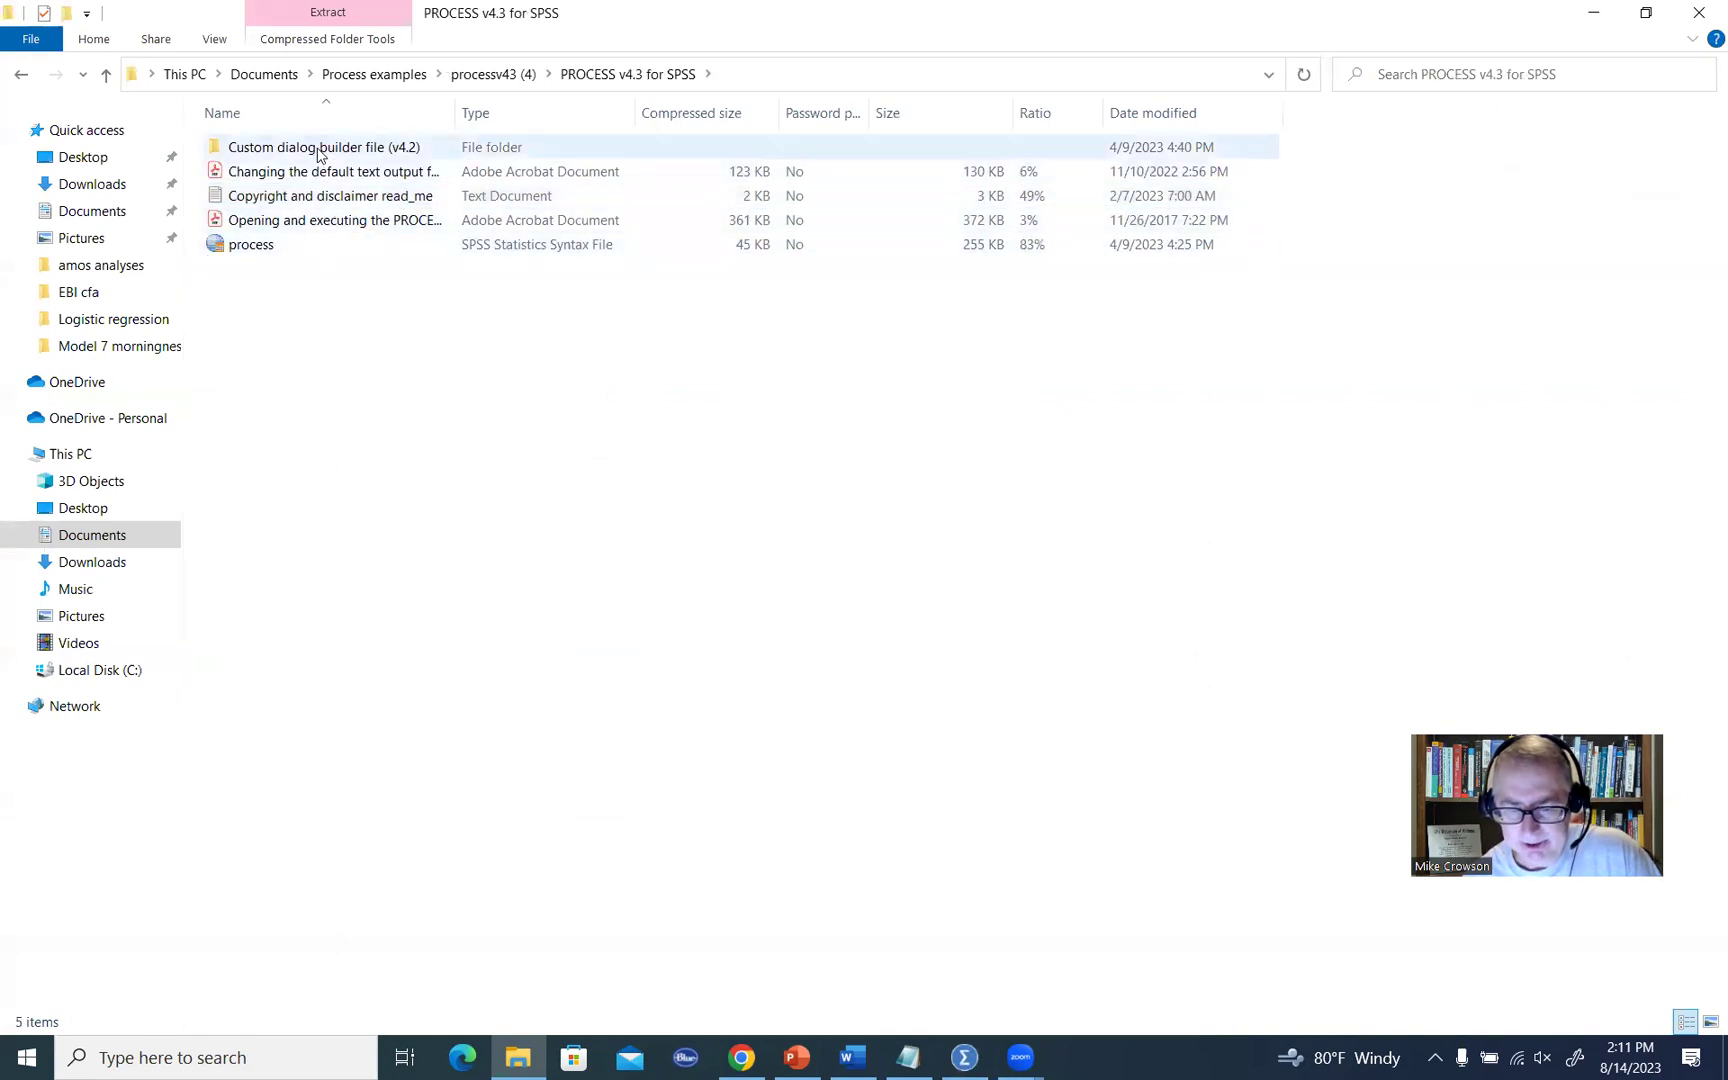
double_click(301, 148)
left_click(268, 178)
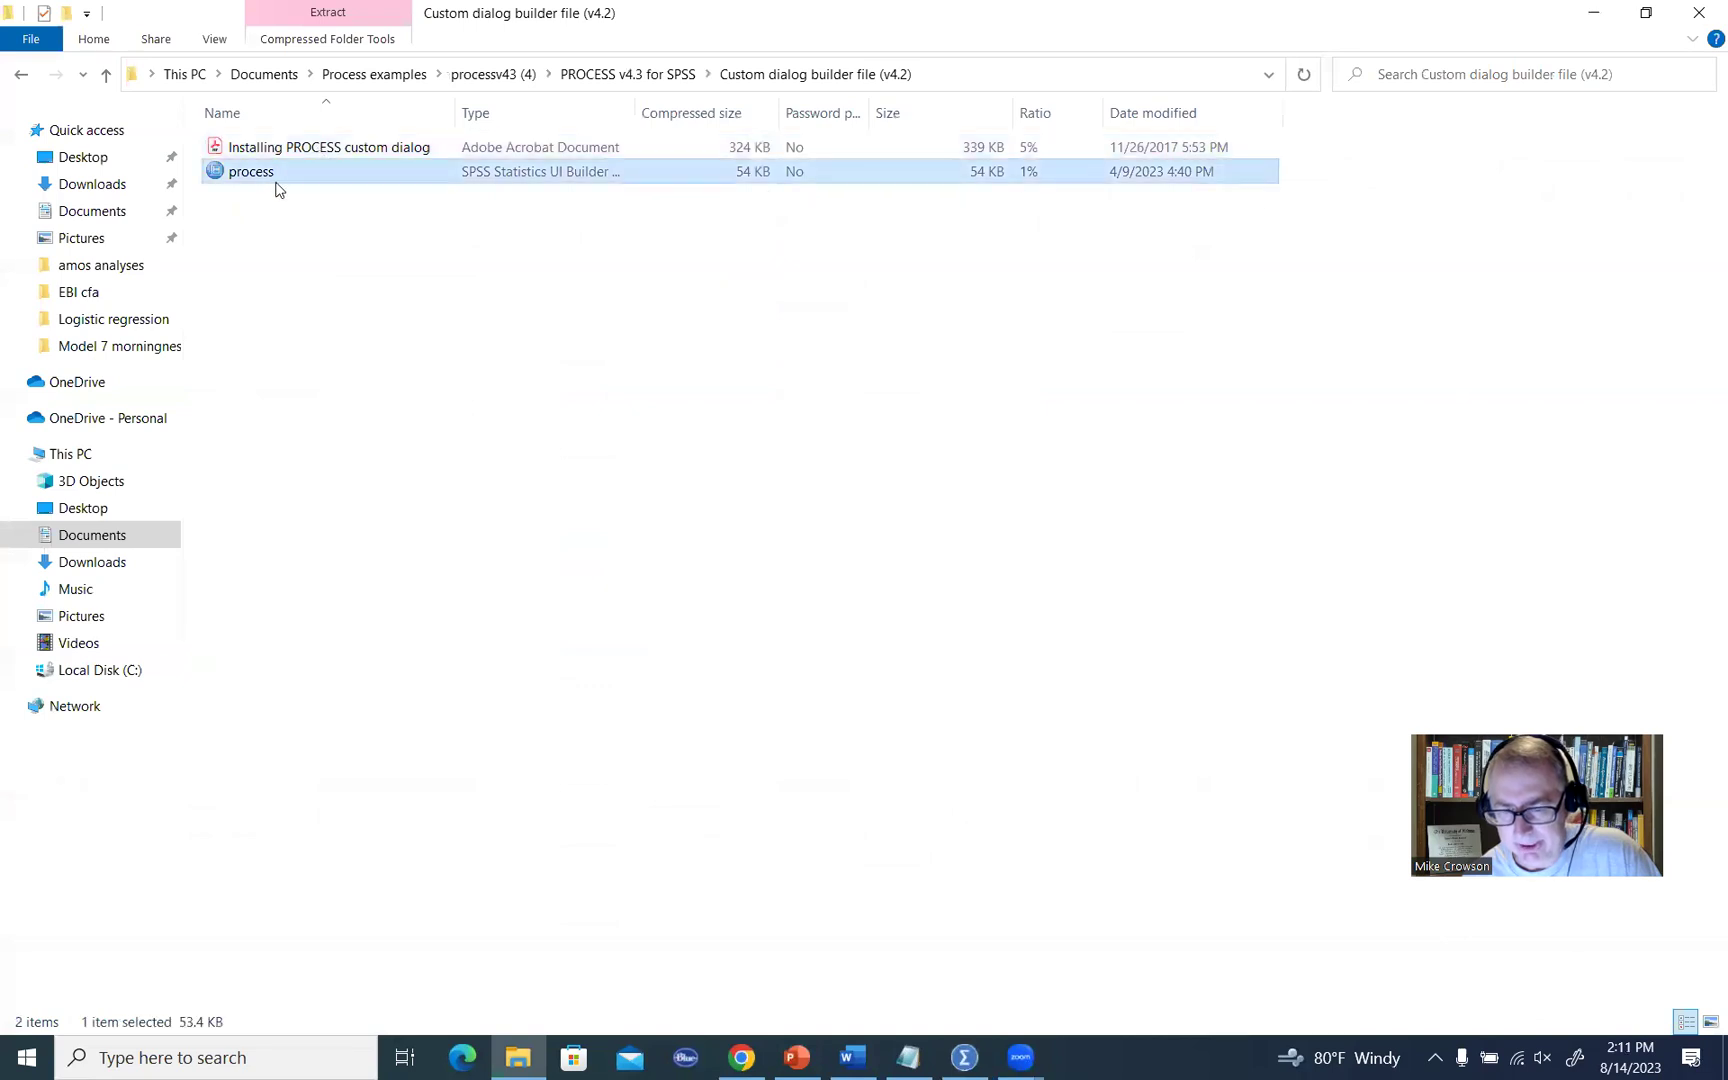
left_click(99, 80)
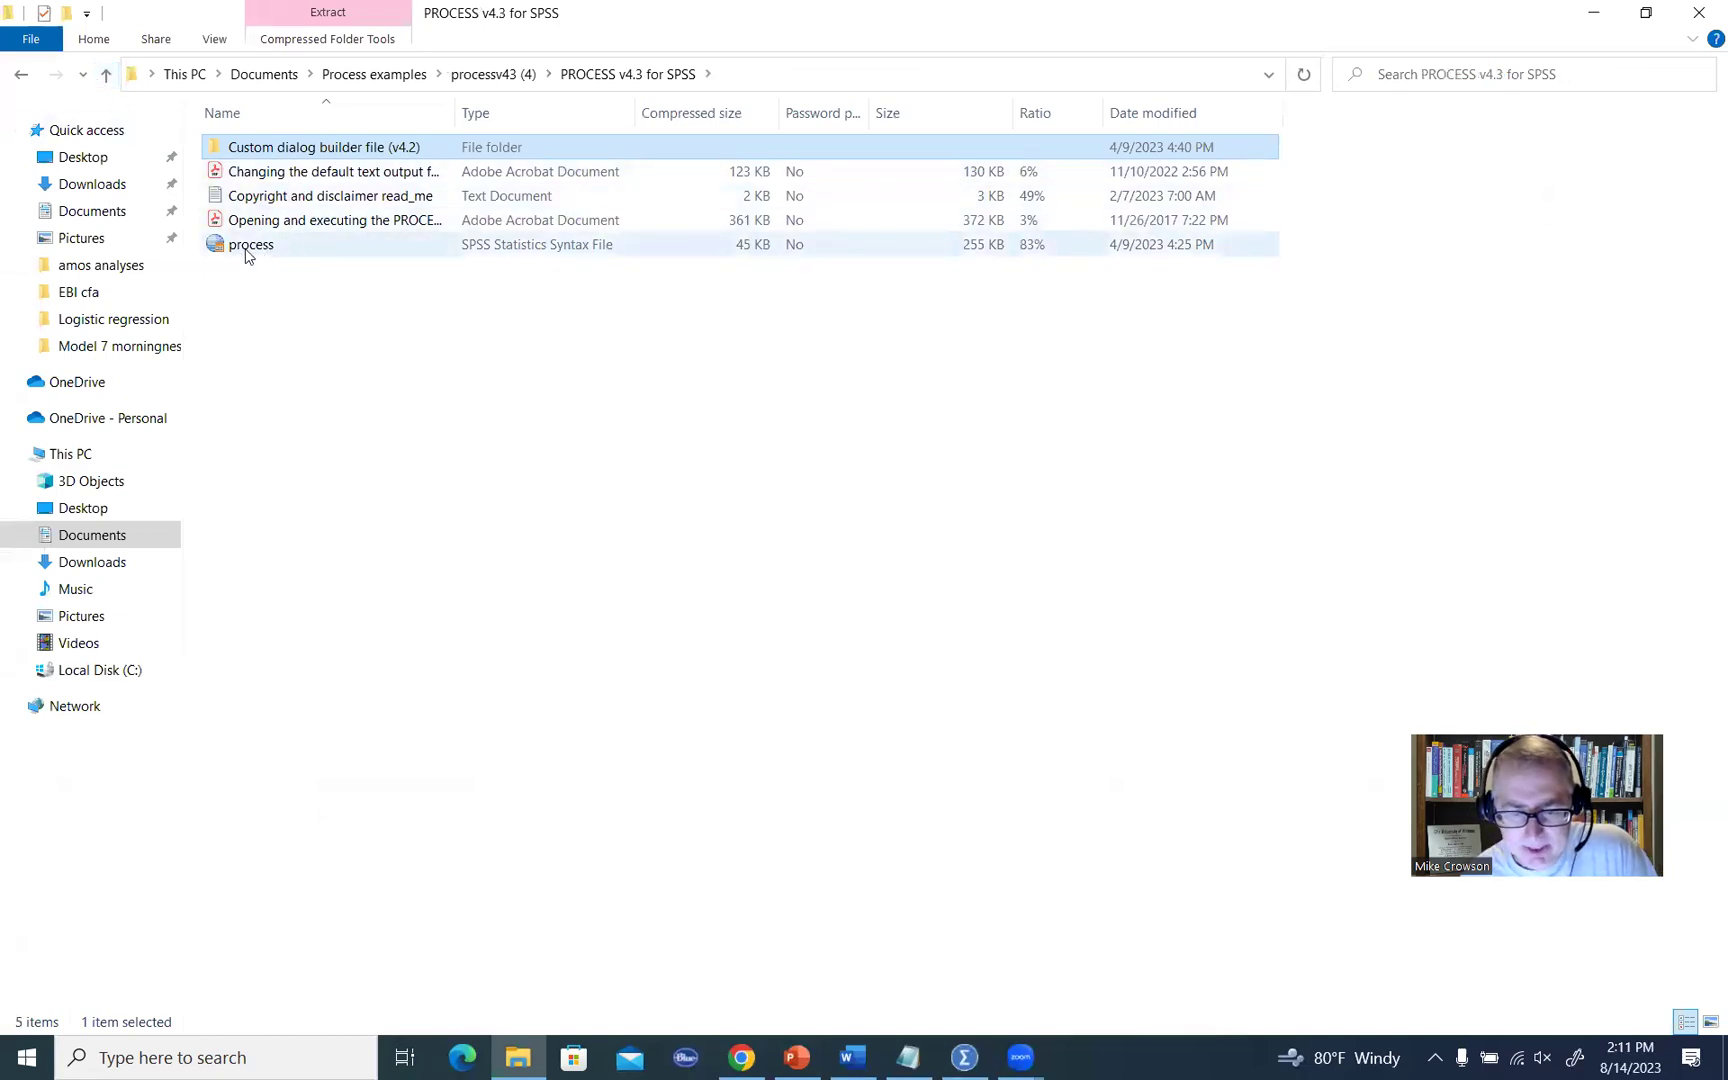
left_click(258, 254)
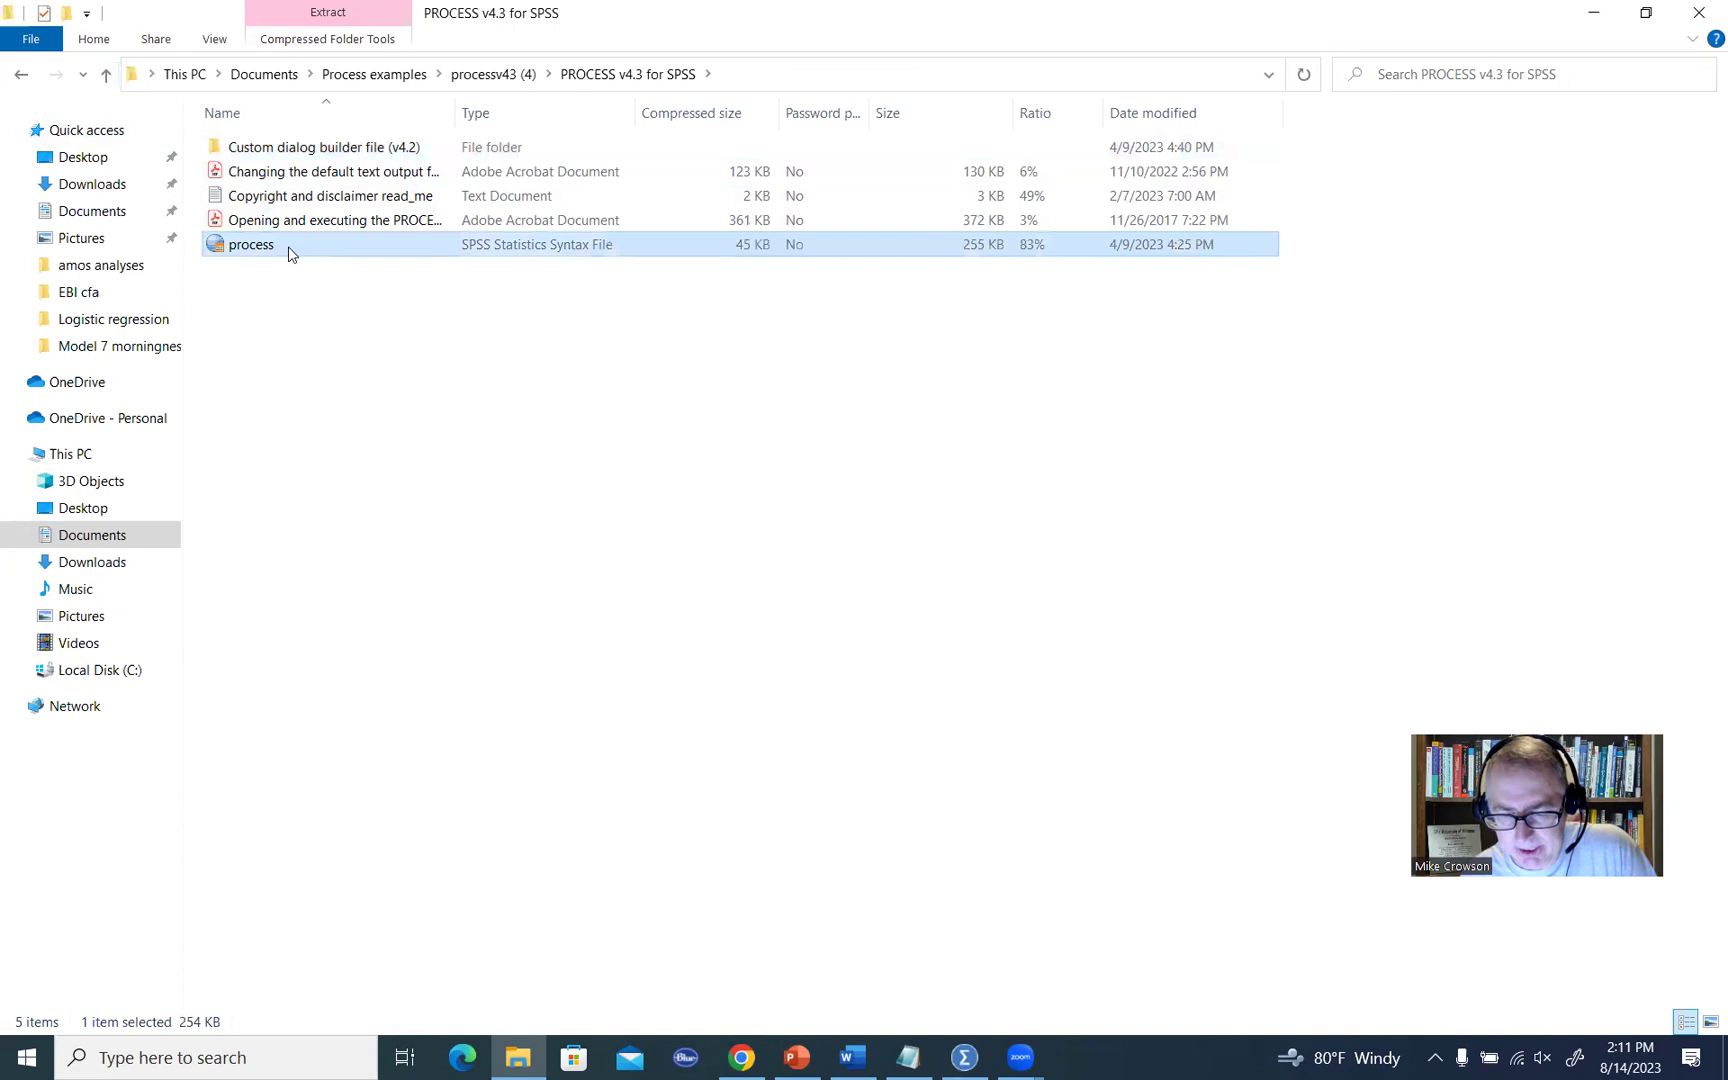
Step: Open process.sps in the Syntax Editor and Run All to load the PROCESS v4.3.1 macro
double_click(535, 245)
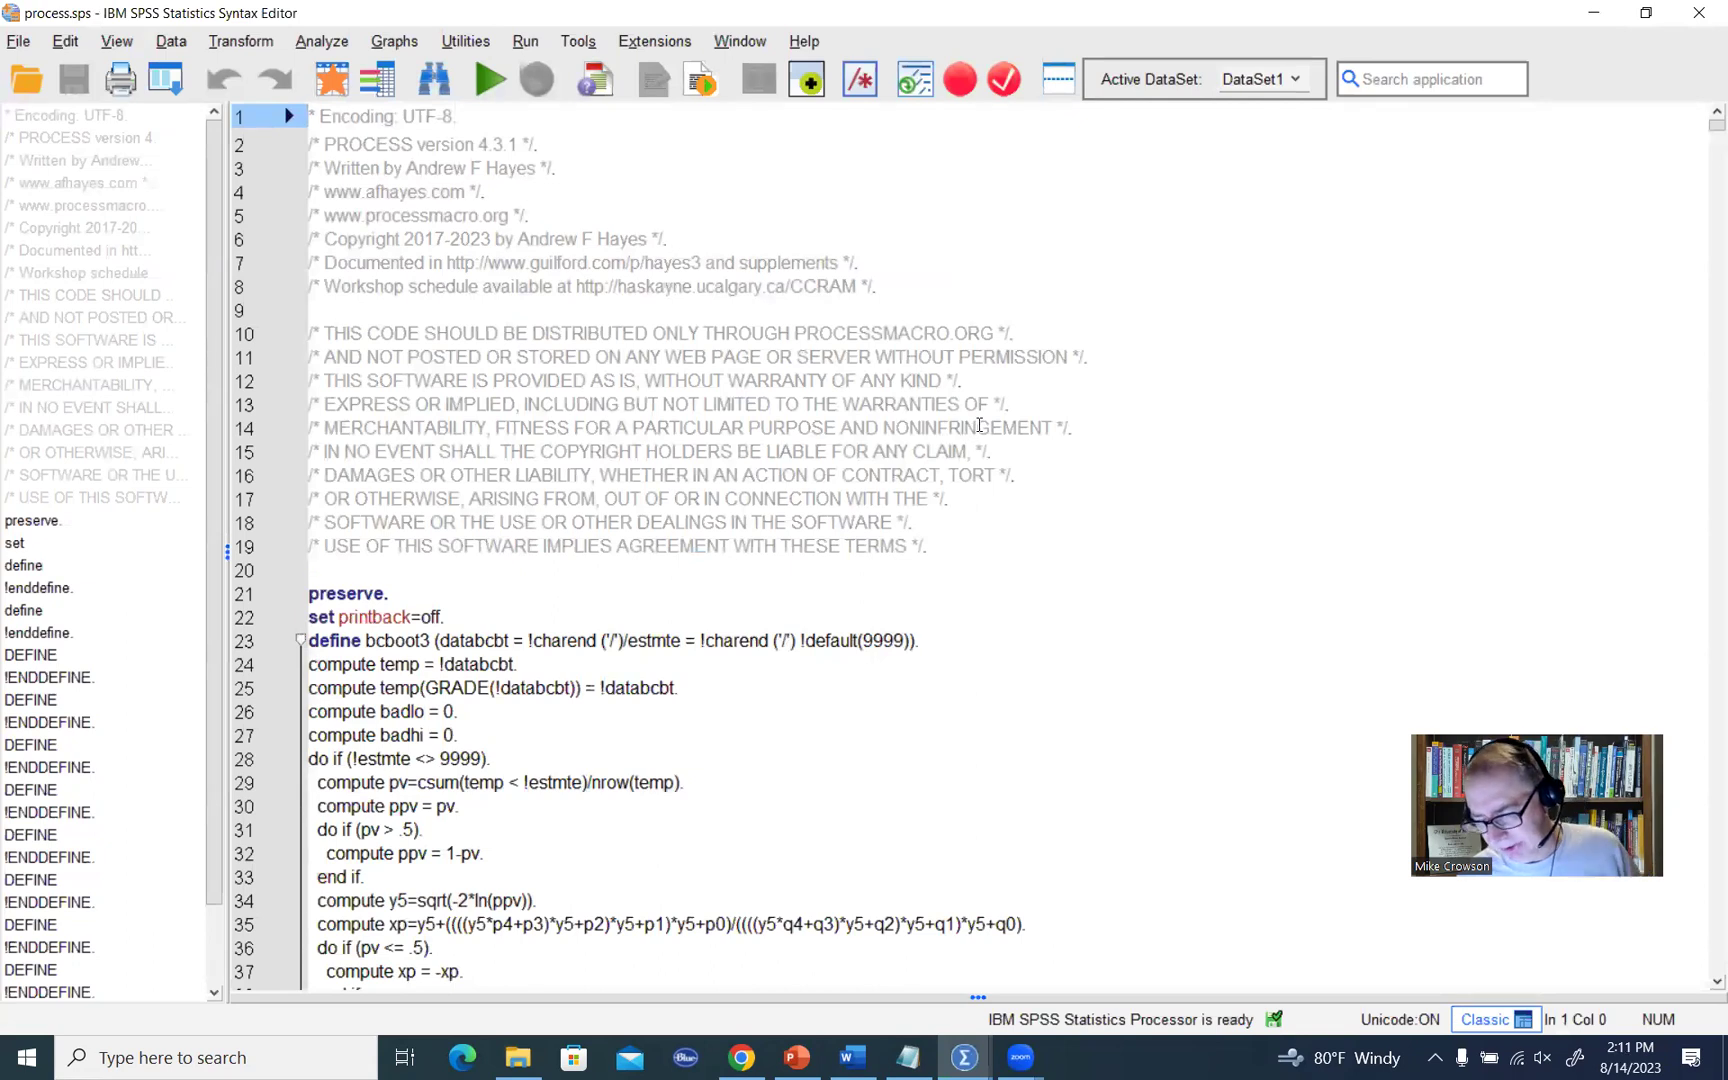
left_click(966, 1057)
left_click(881, 955)
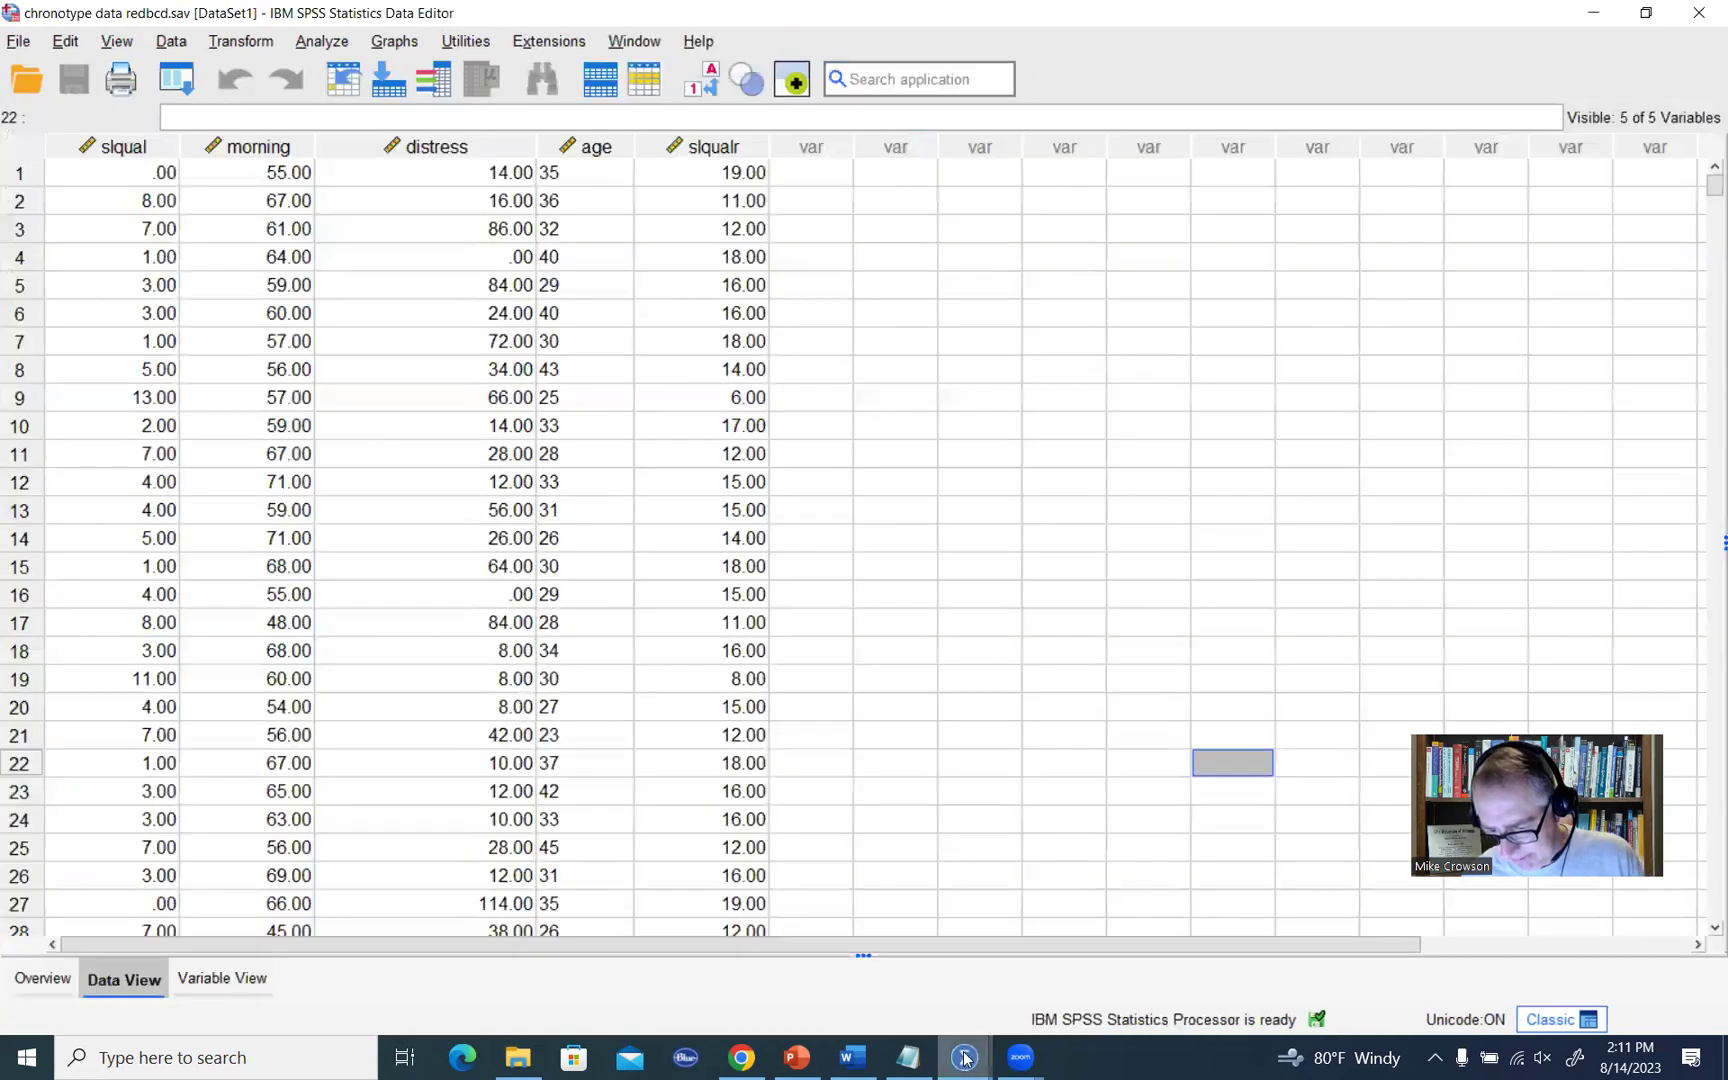
left_click(966, 1057)
left_click(1090, 955)
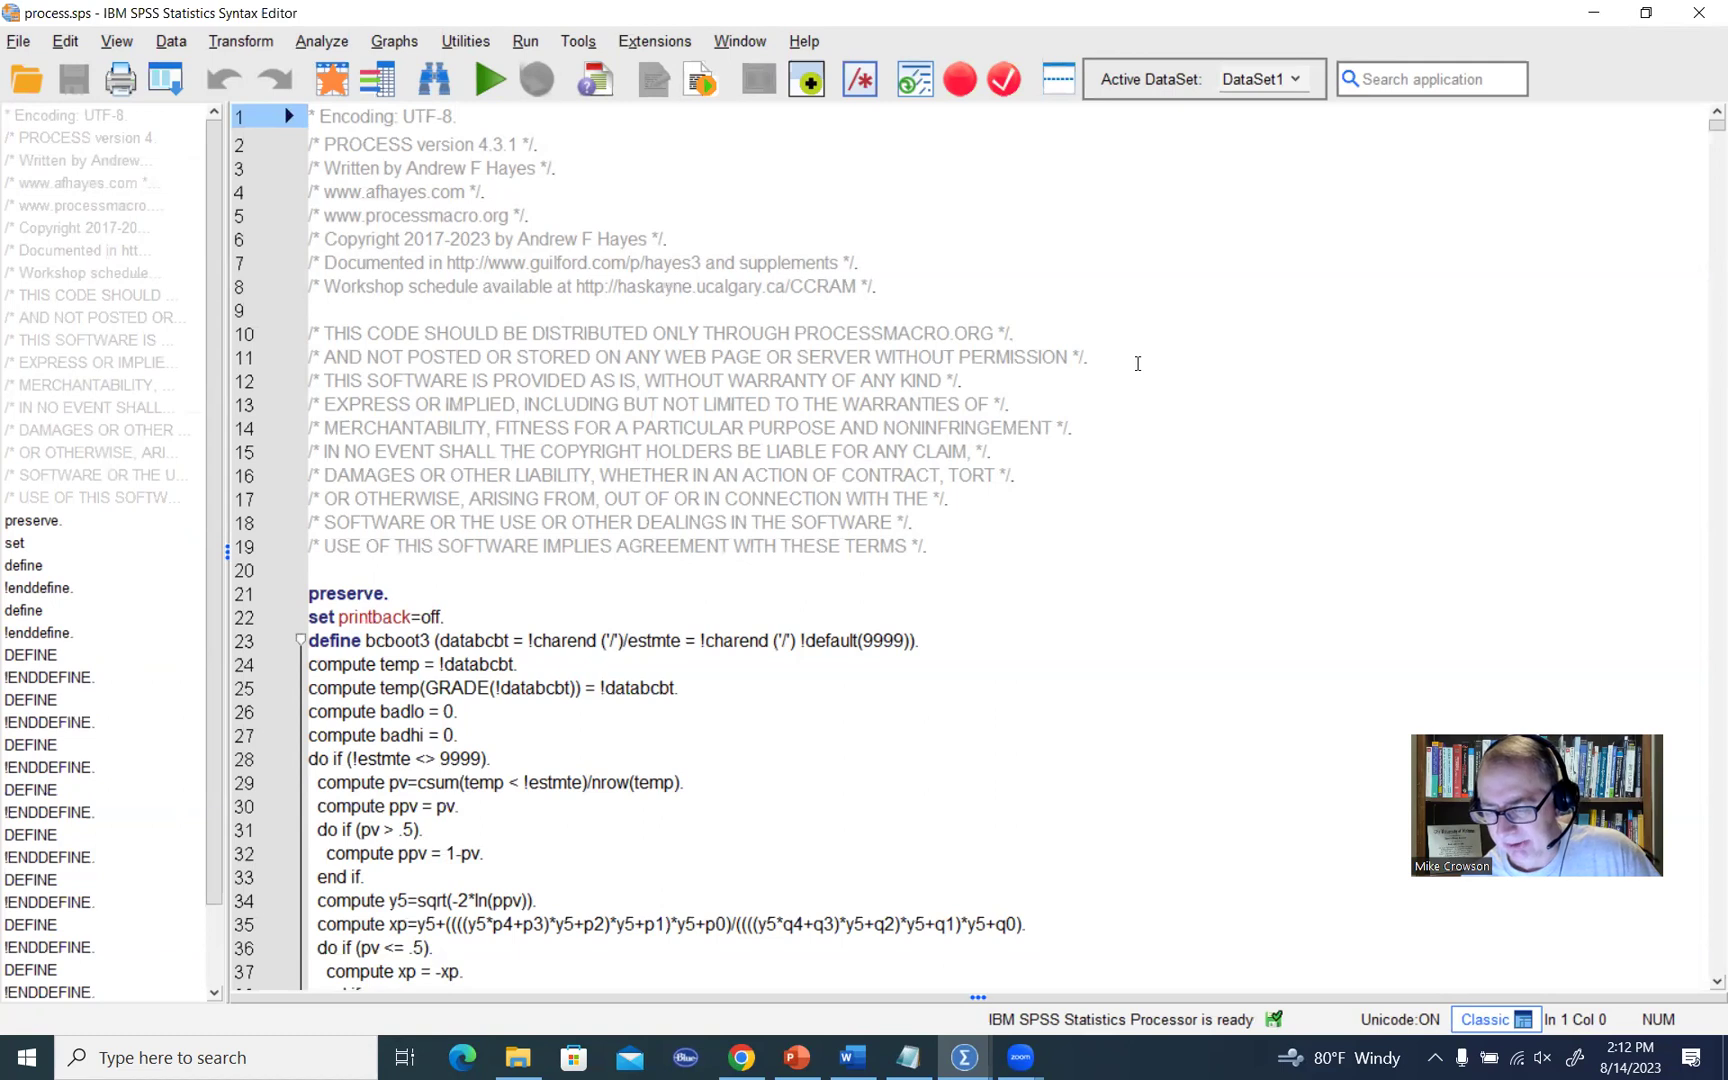
right_click(1133, 414)
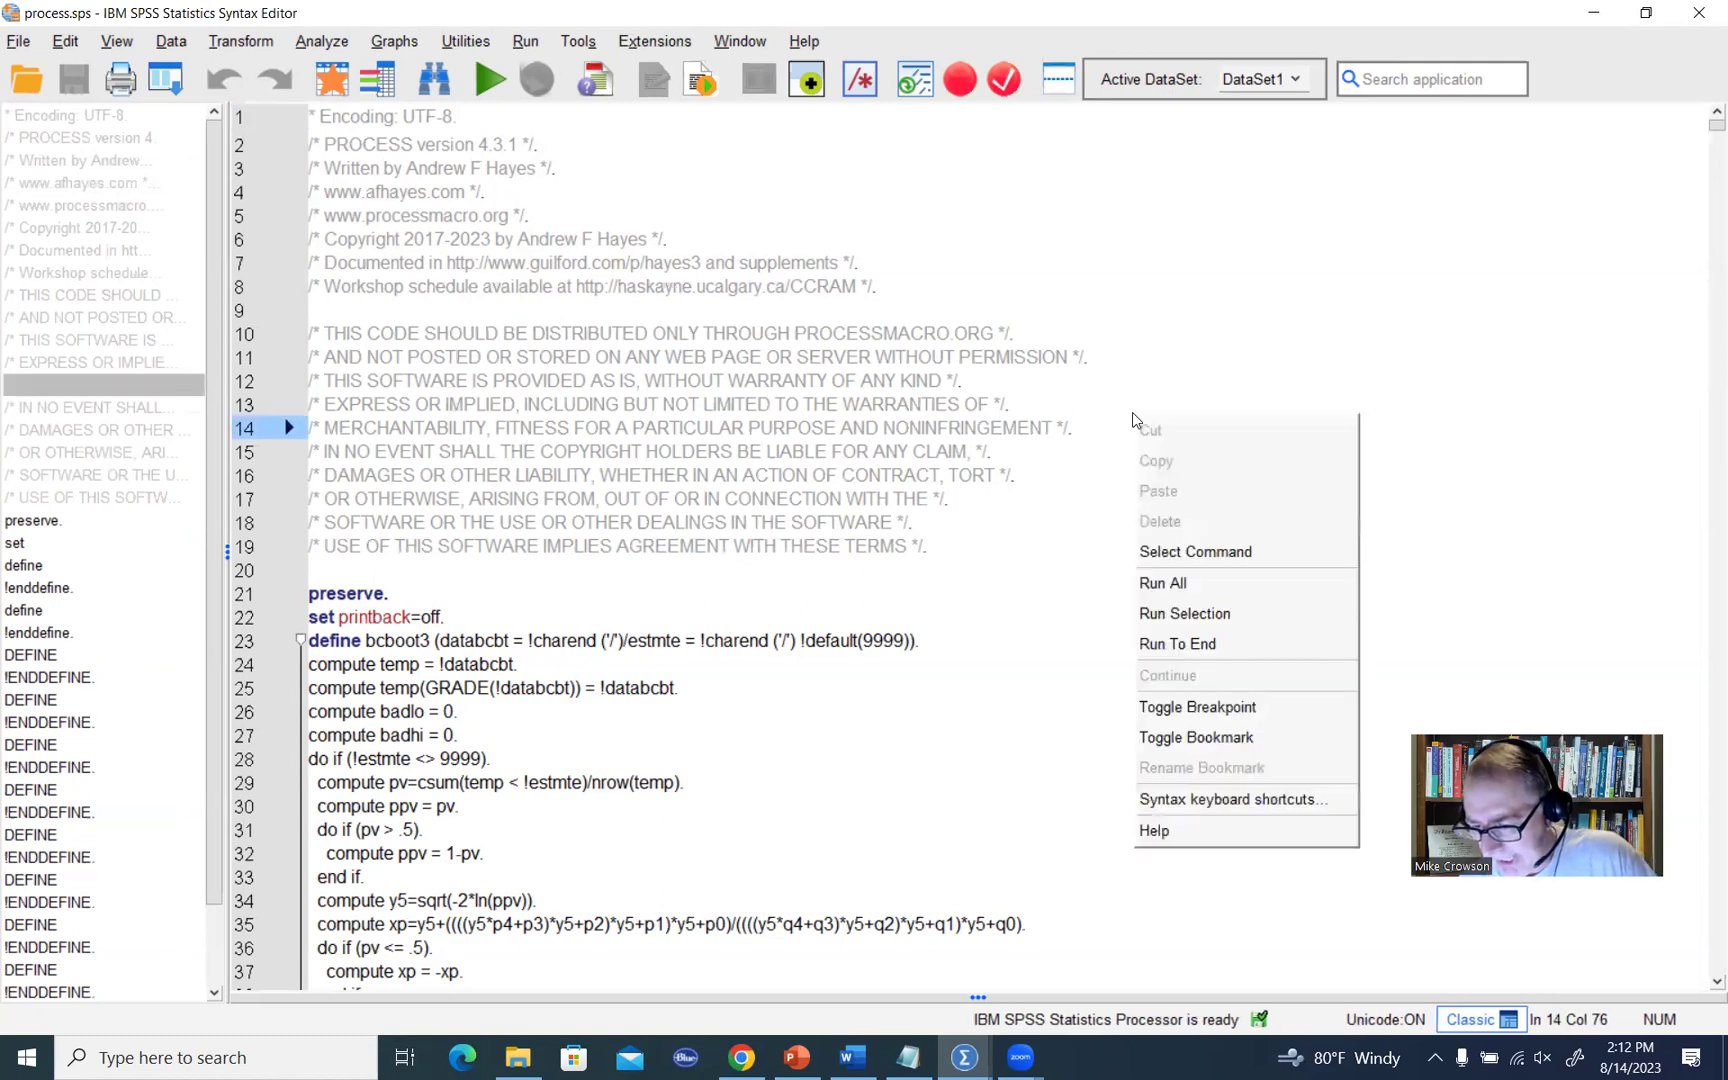
left_click(1178, 584)
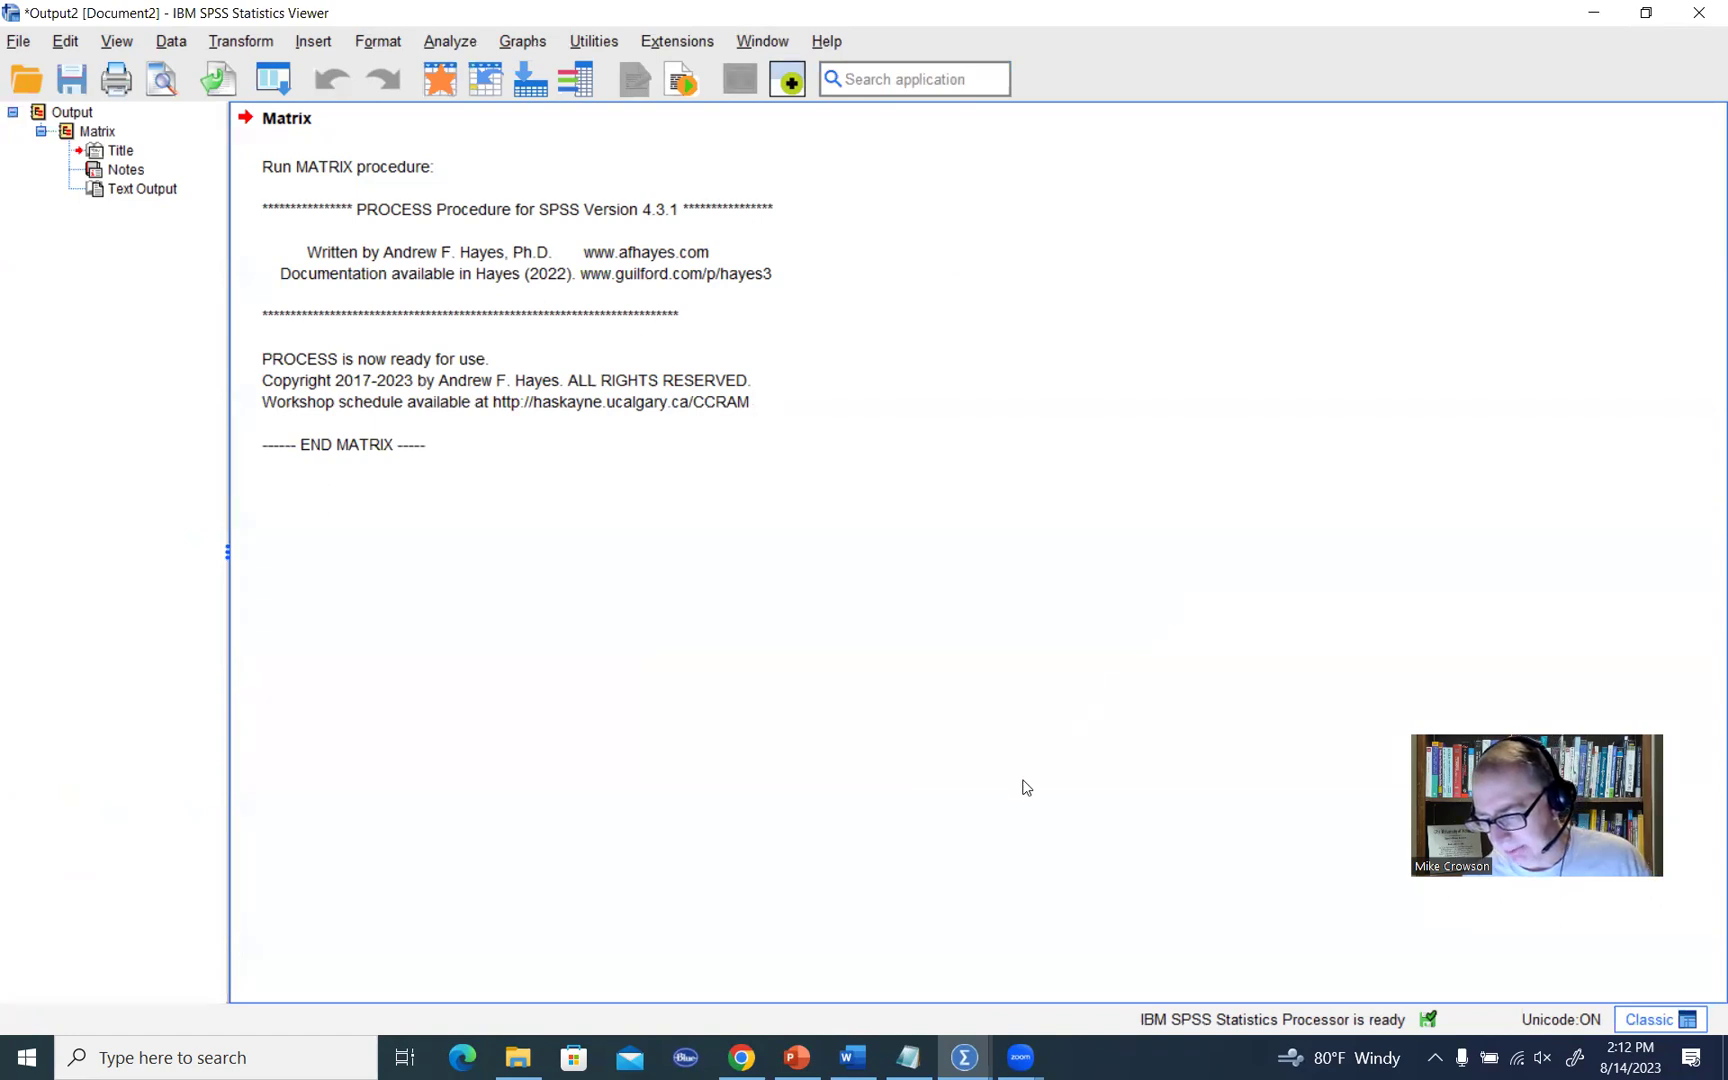
Step: Switch back to the process.sps window and start a new file from the File menu
left_click(980, 1058)
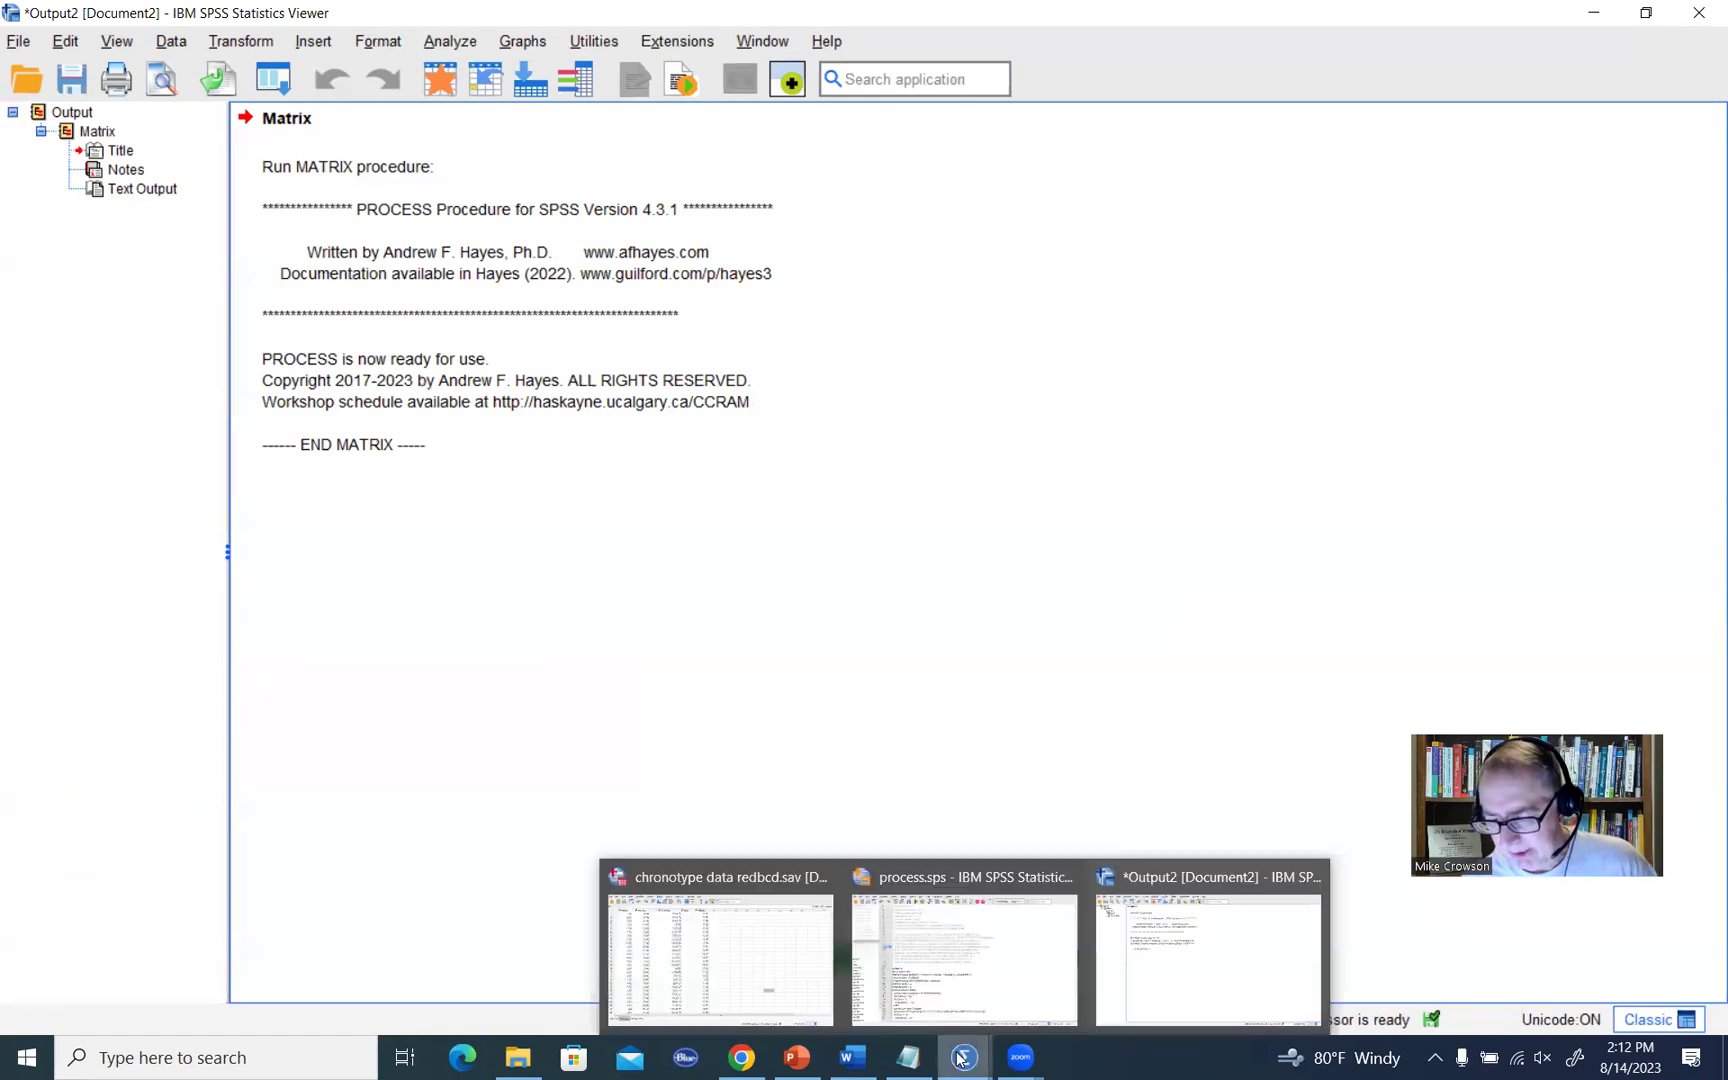
left_click(993, 955)
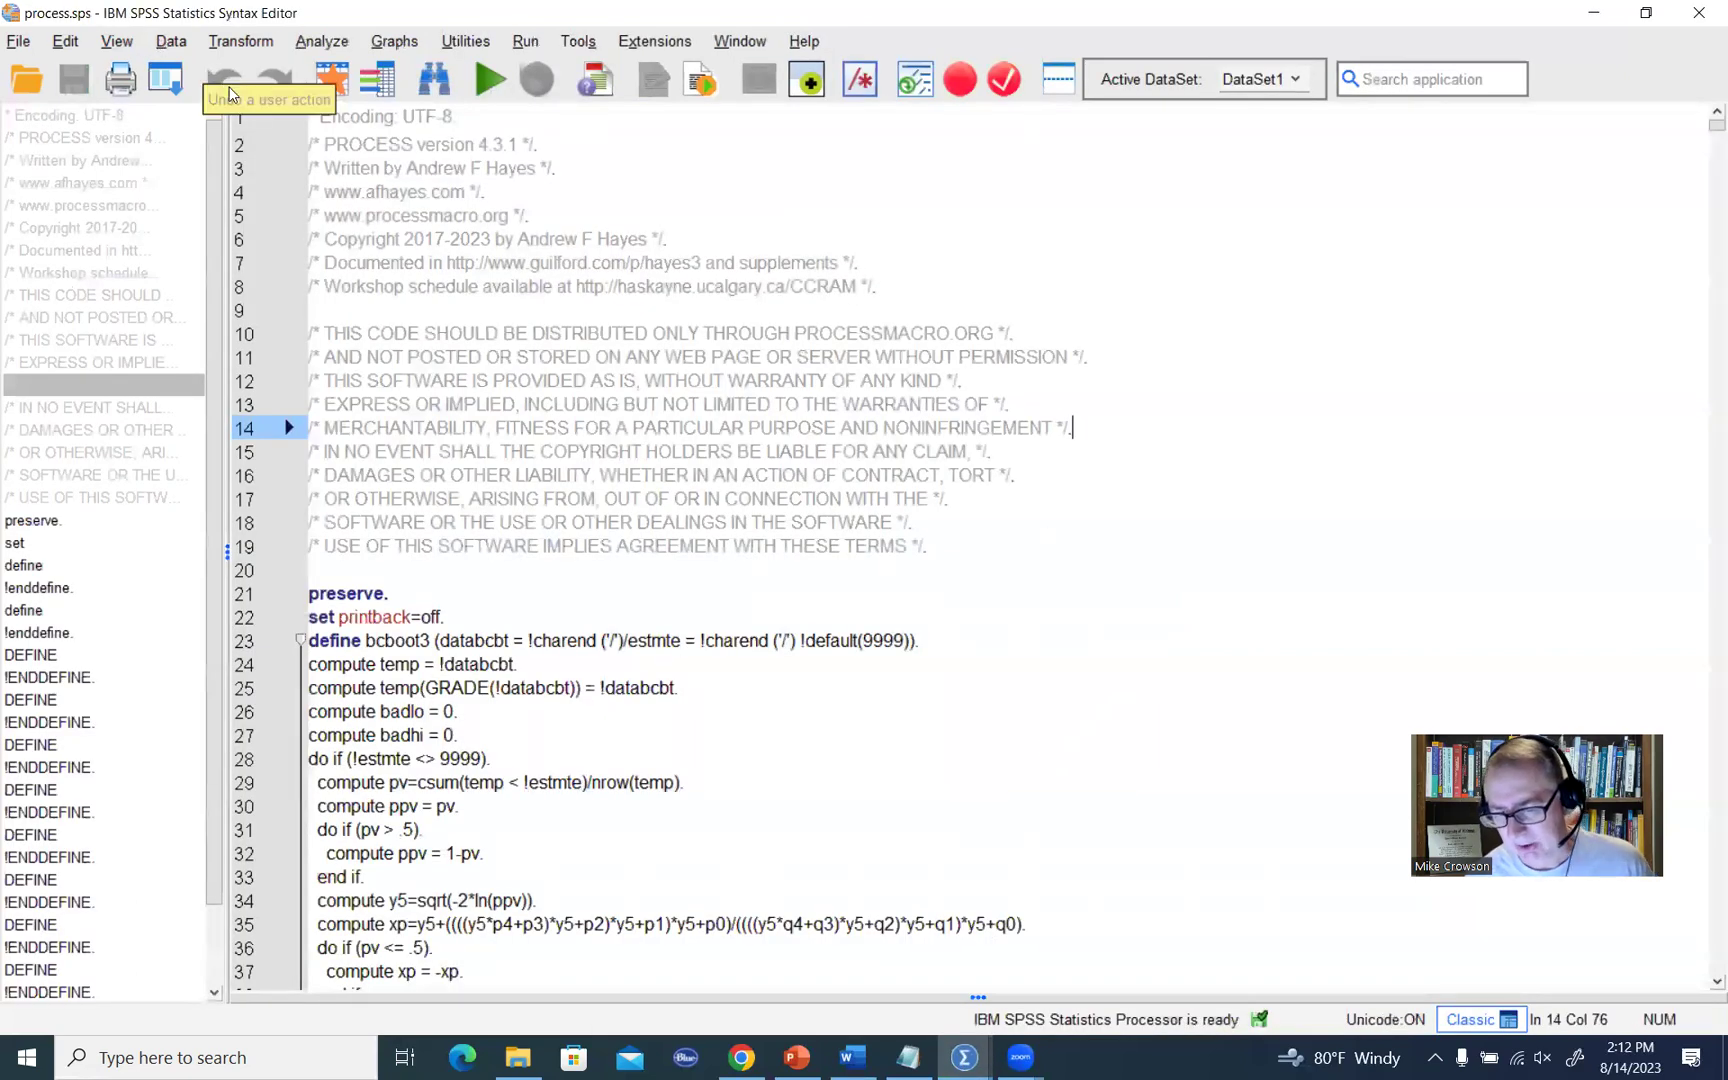
left_click(18, 44)
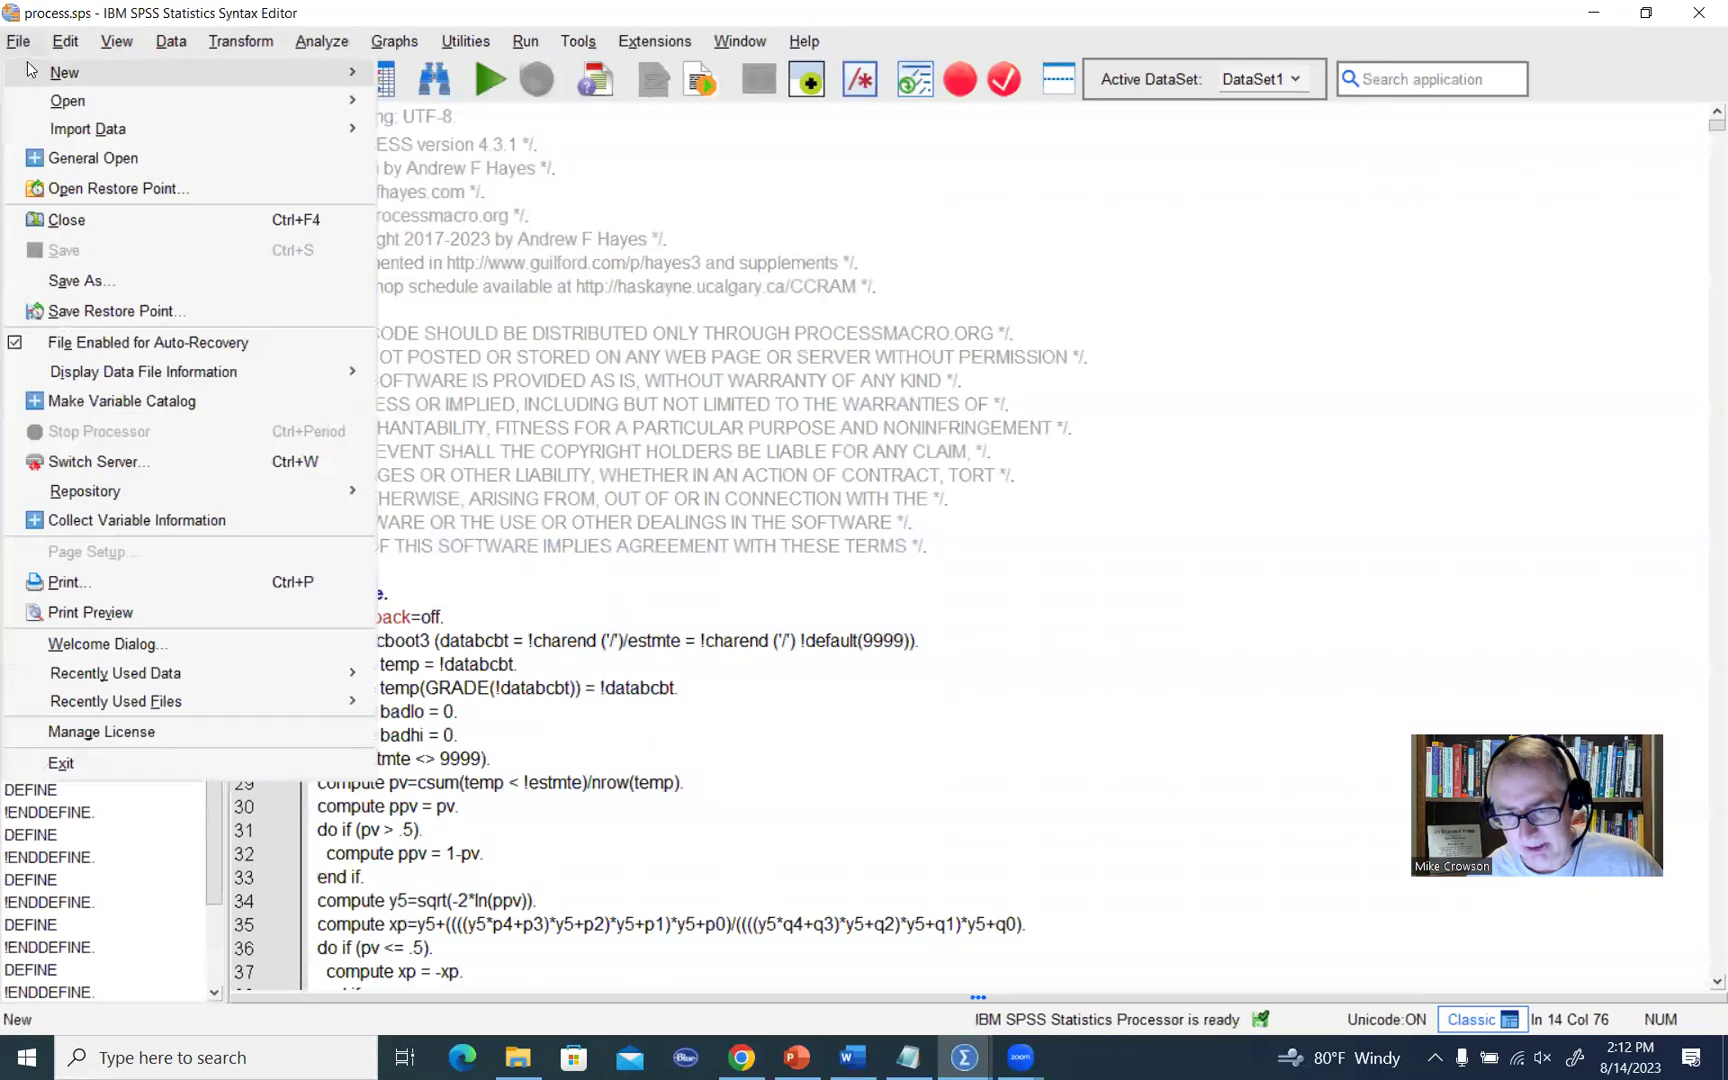
Step: In a new Syntax1 window, type 'process y=distress/x=morning/m=slquar' on line 2
mouse_move(108, 72)
left_click(477, 104)
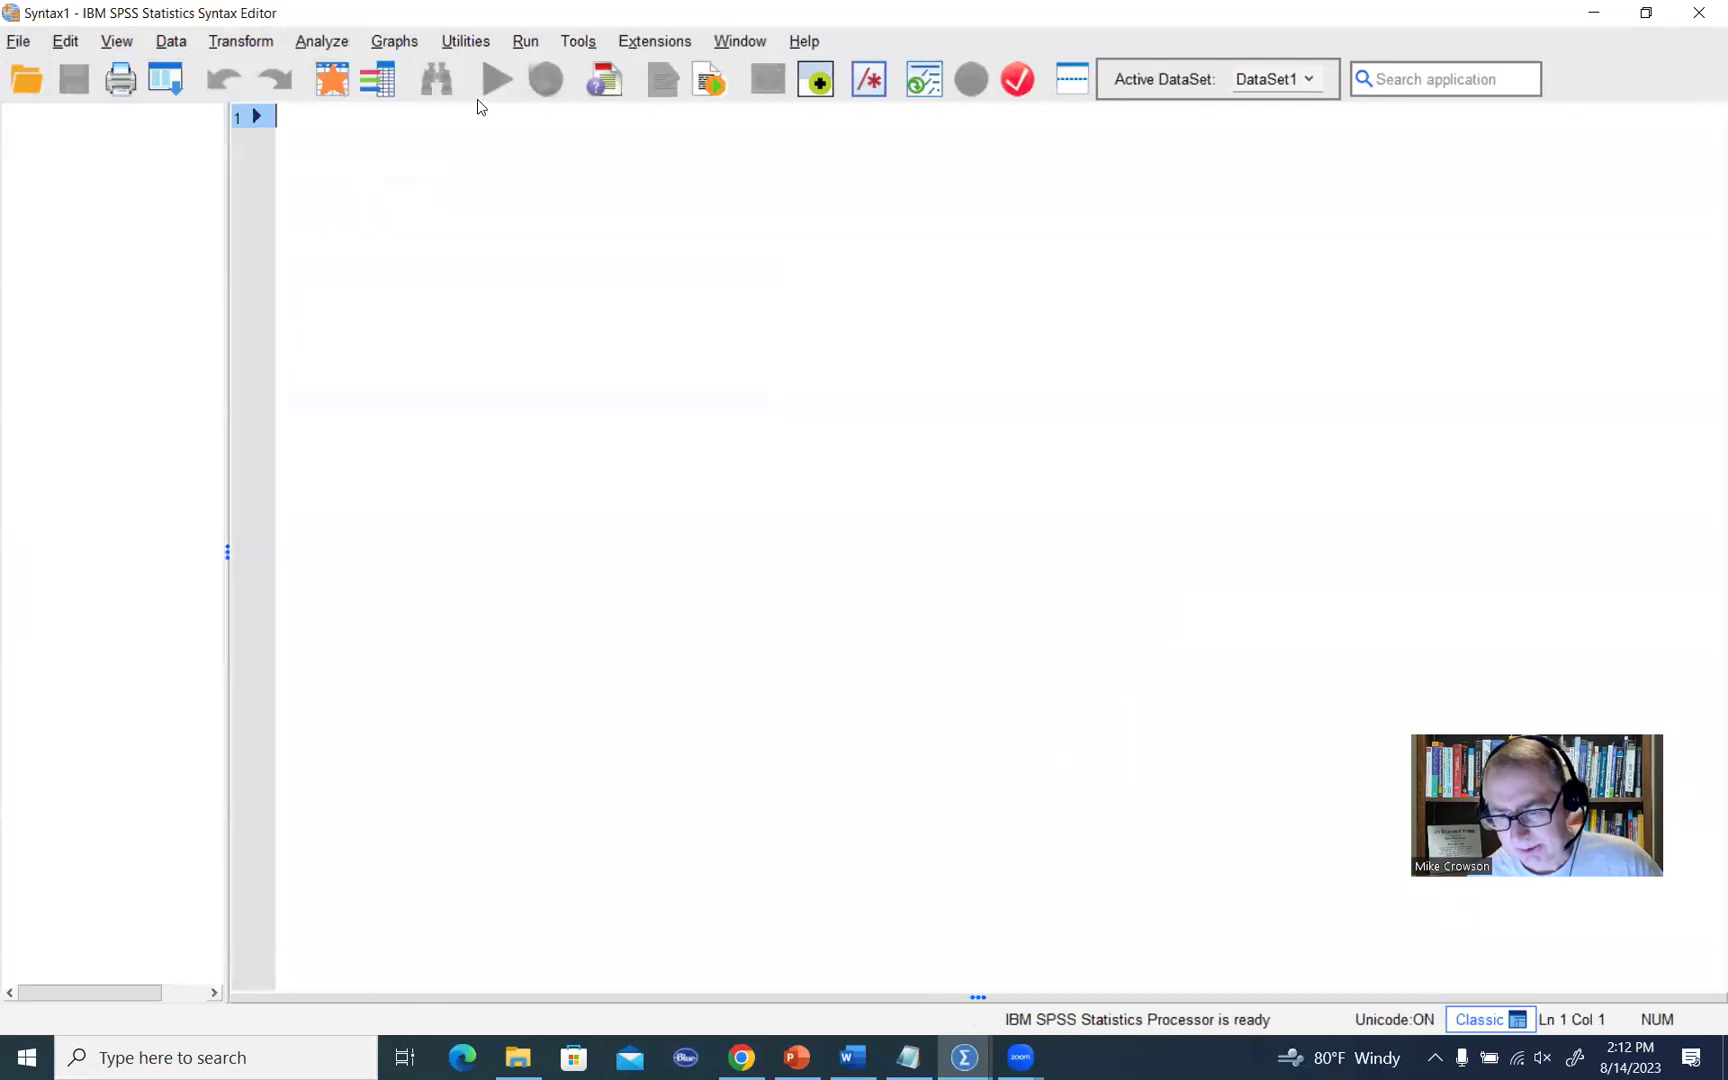
key("Return")
key("Return")
key("Up")
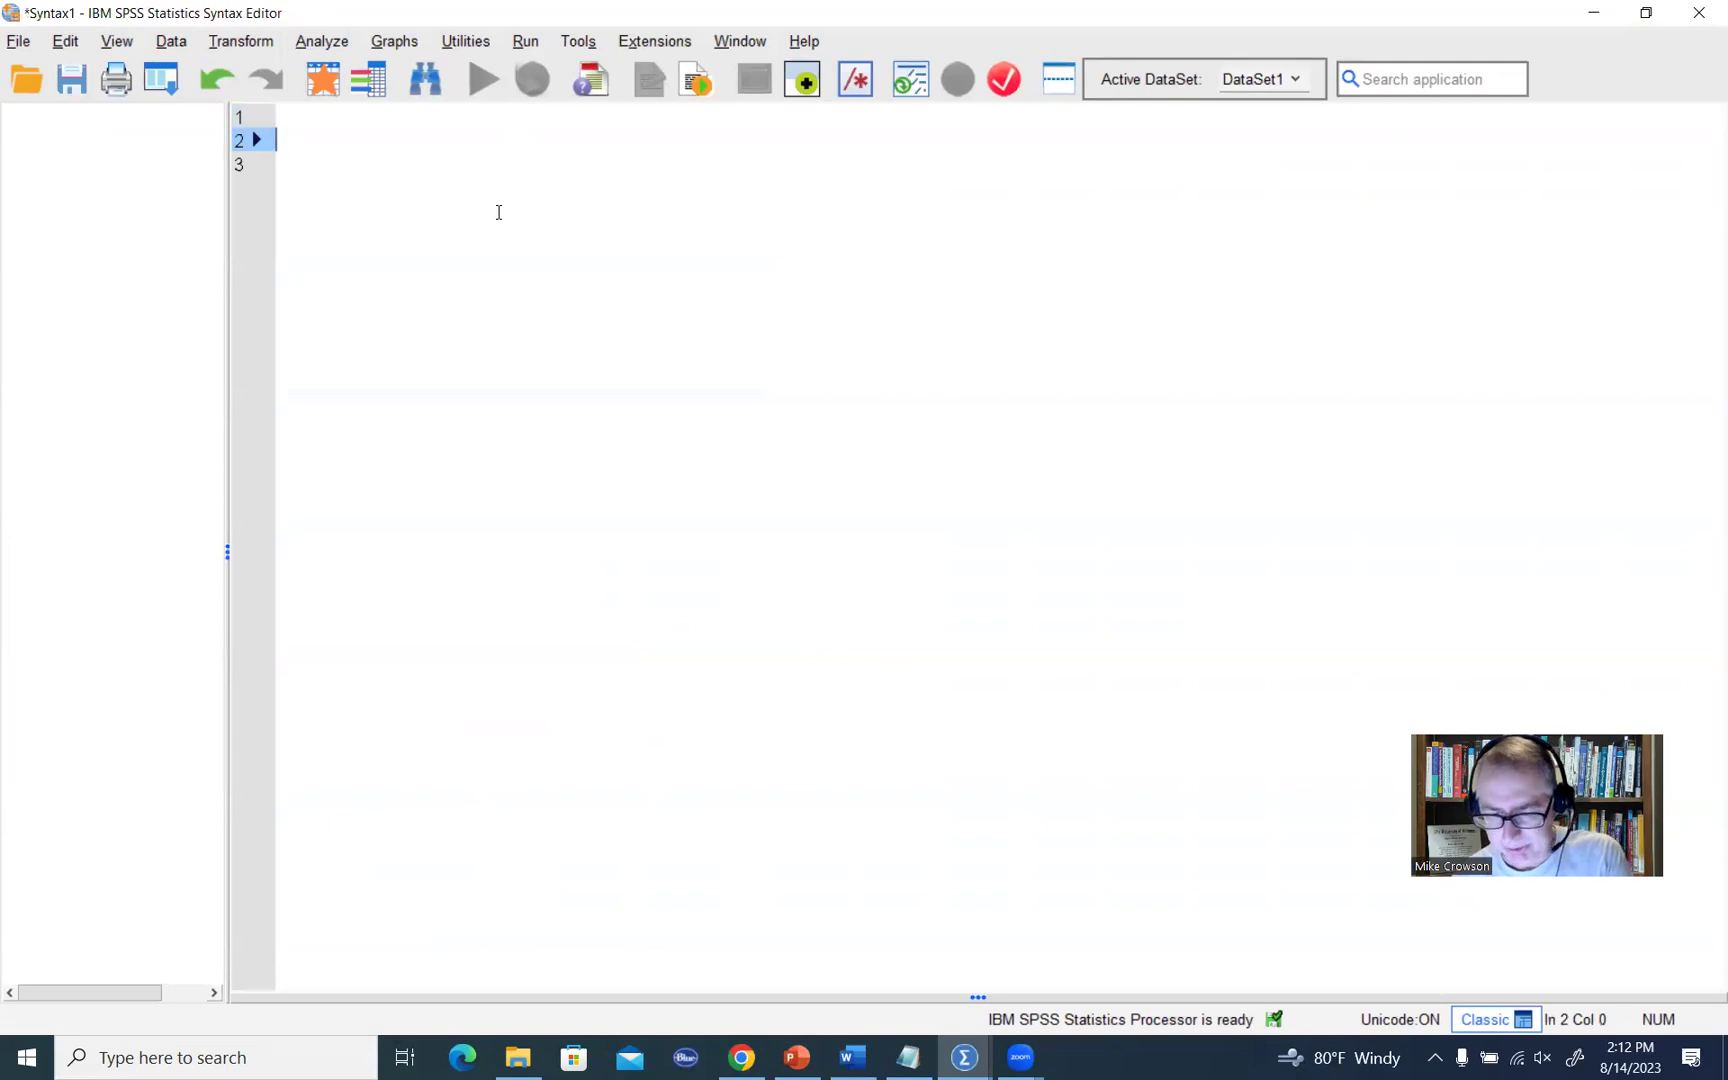
type("process ")
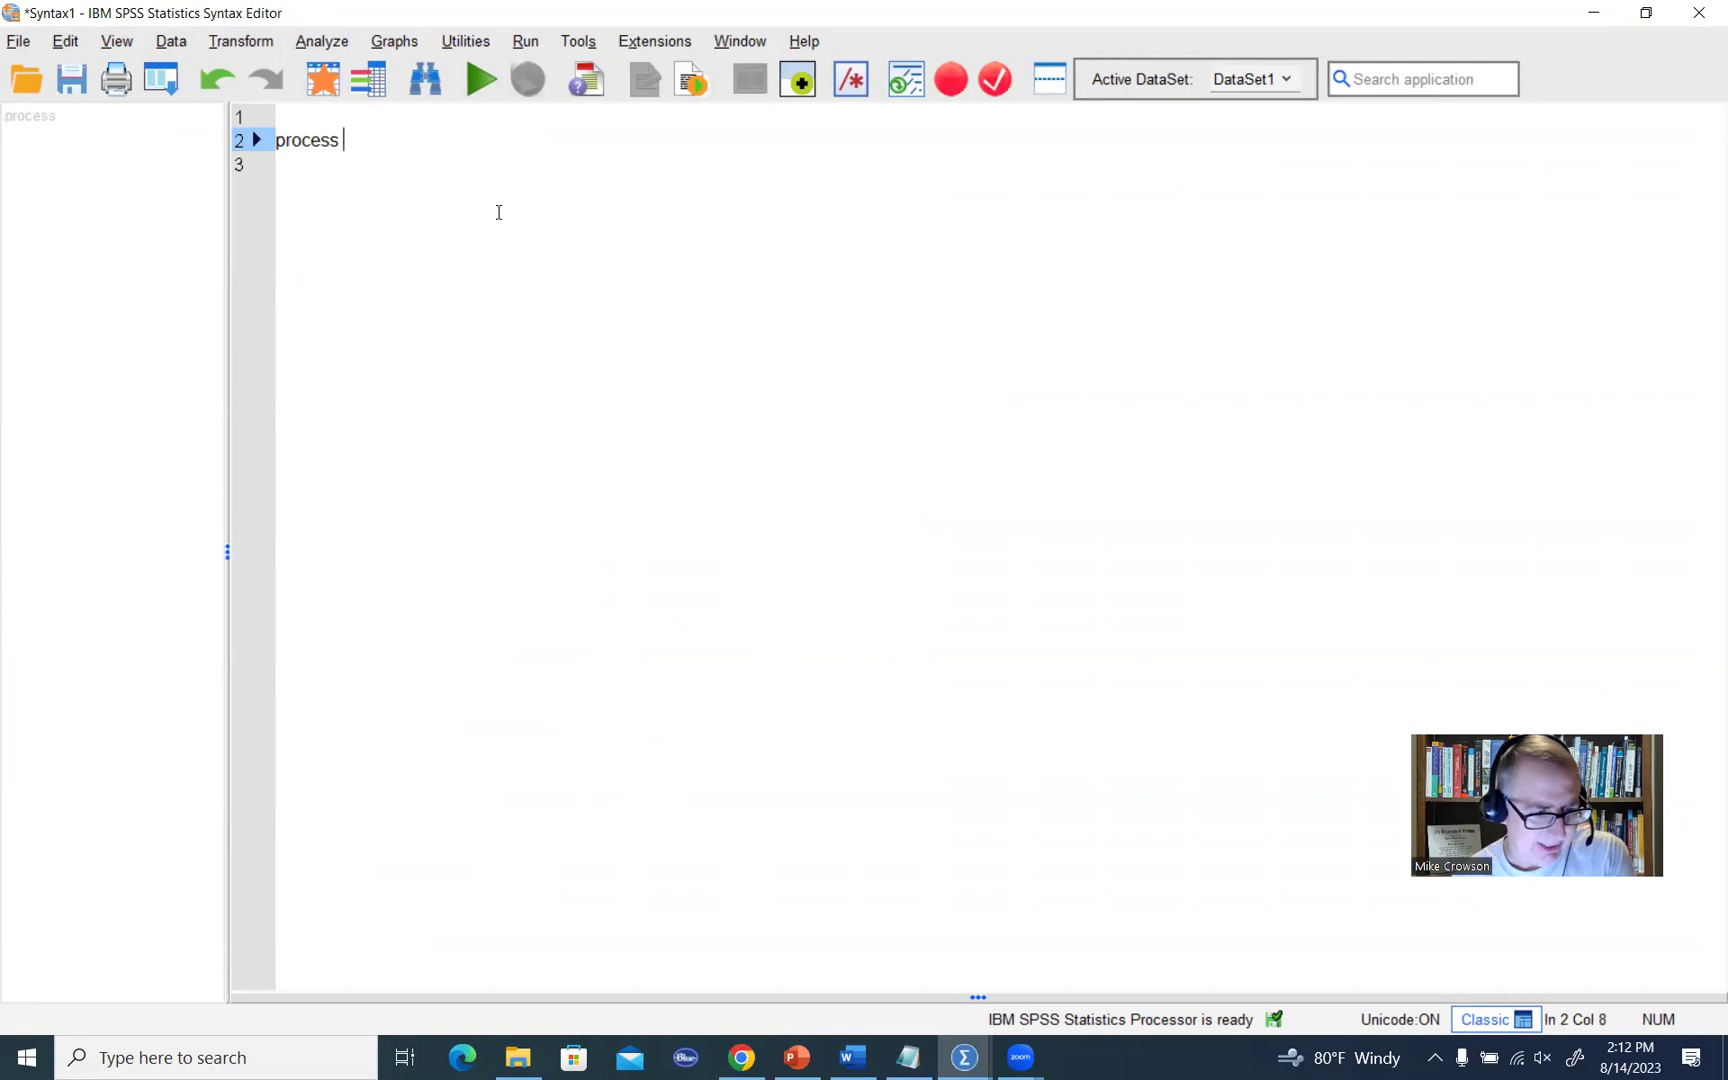
type("y")
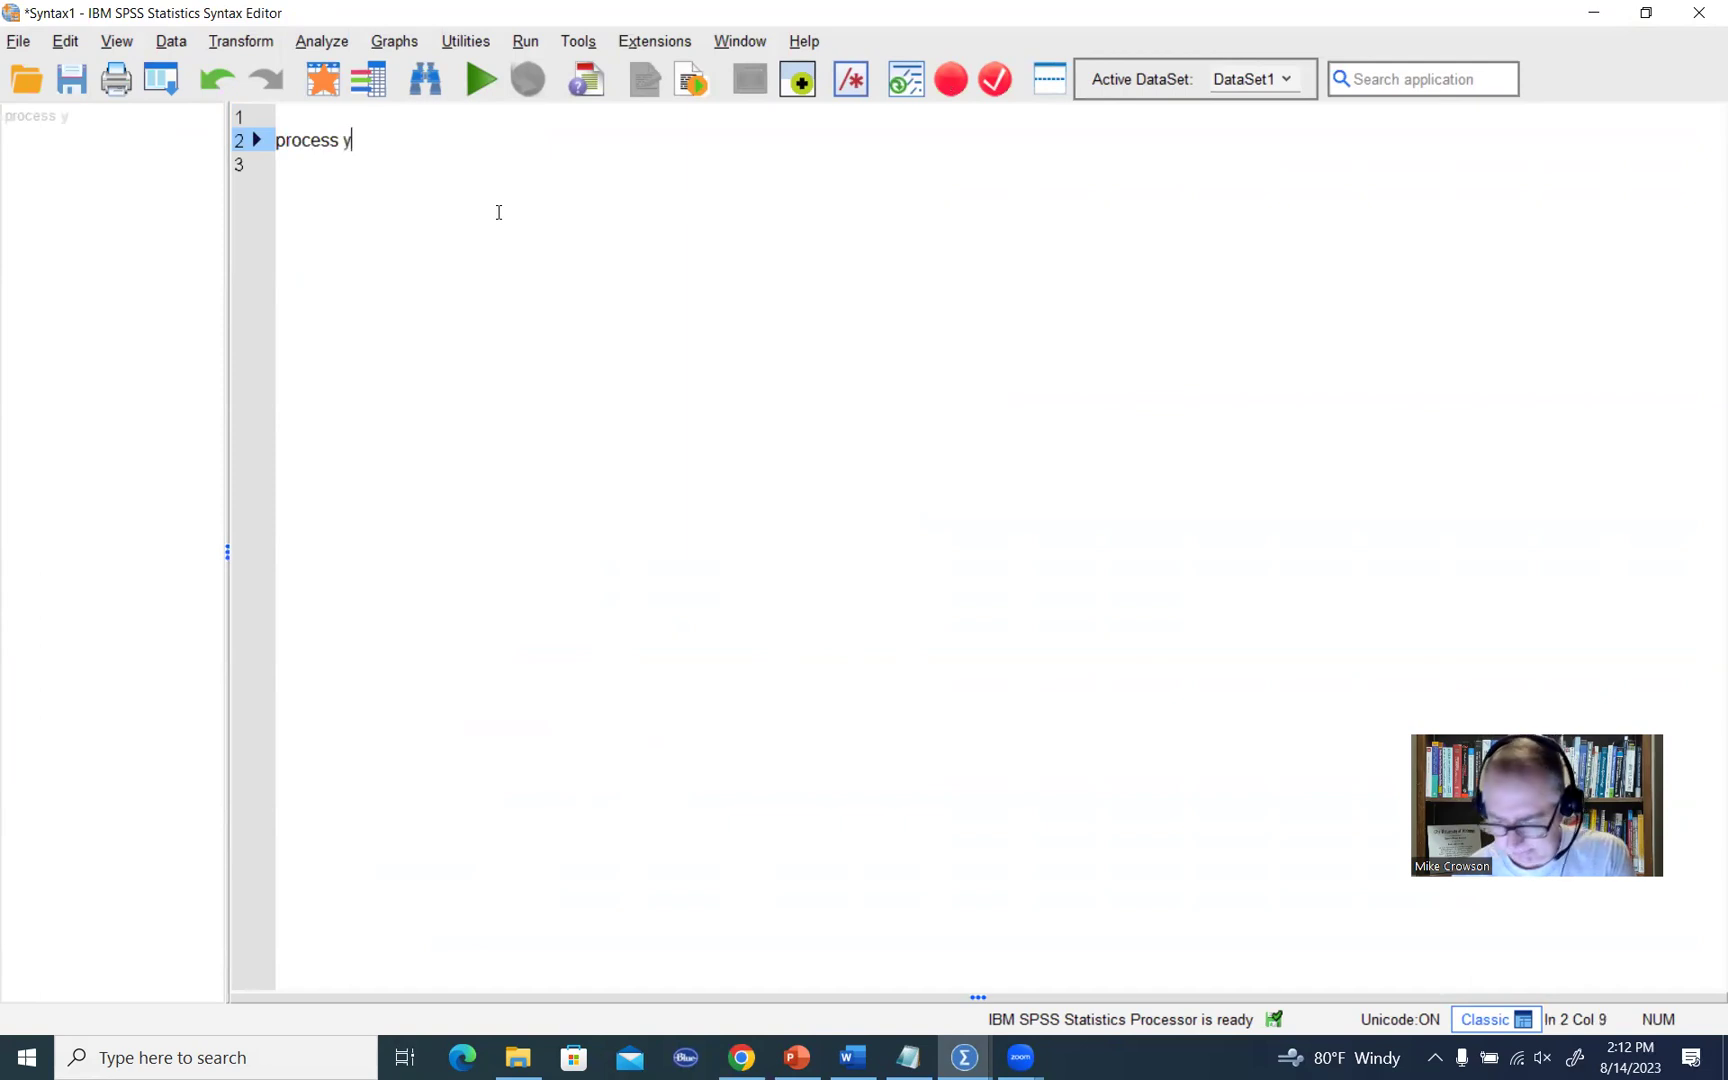
type("=d")
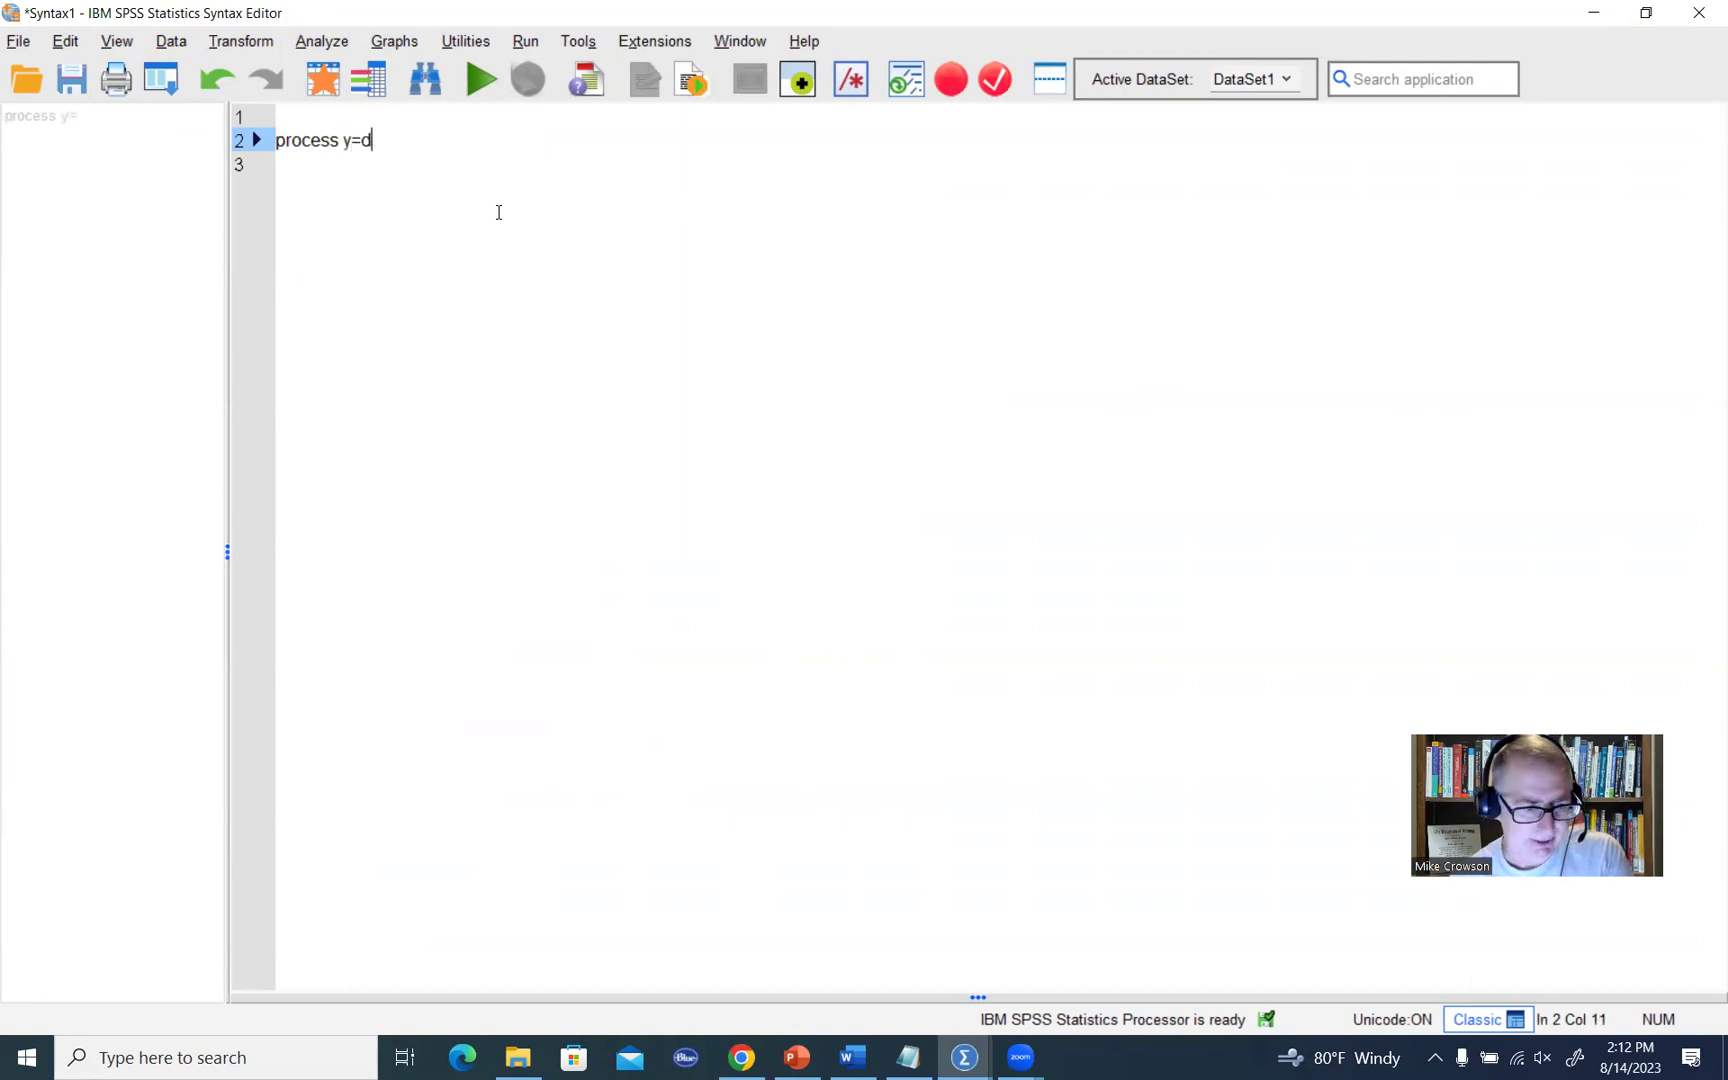
type("istress/")
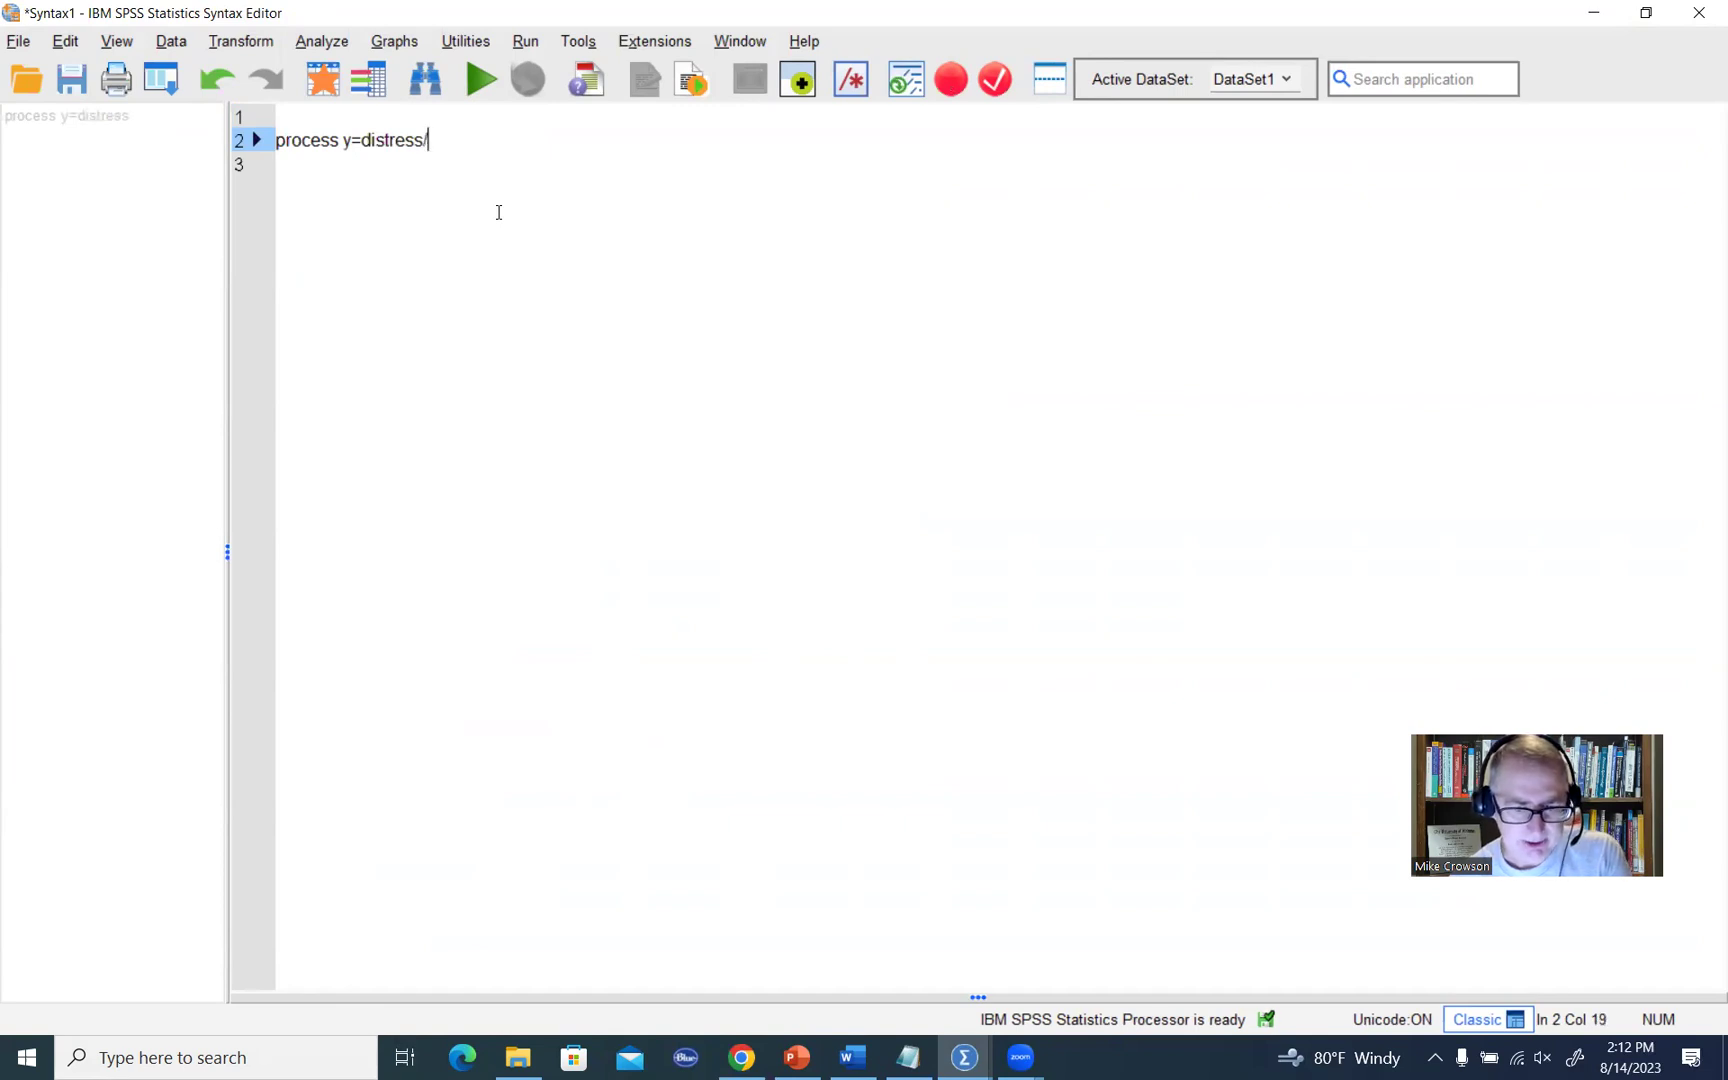
type("x")
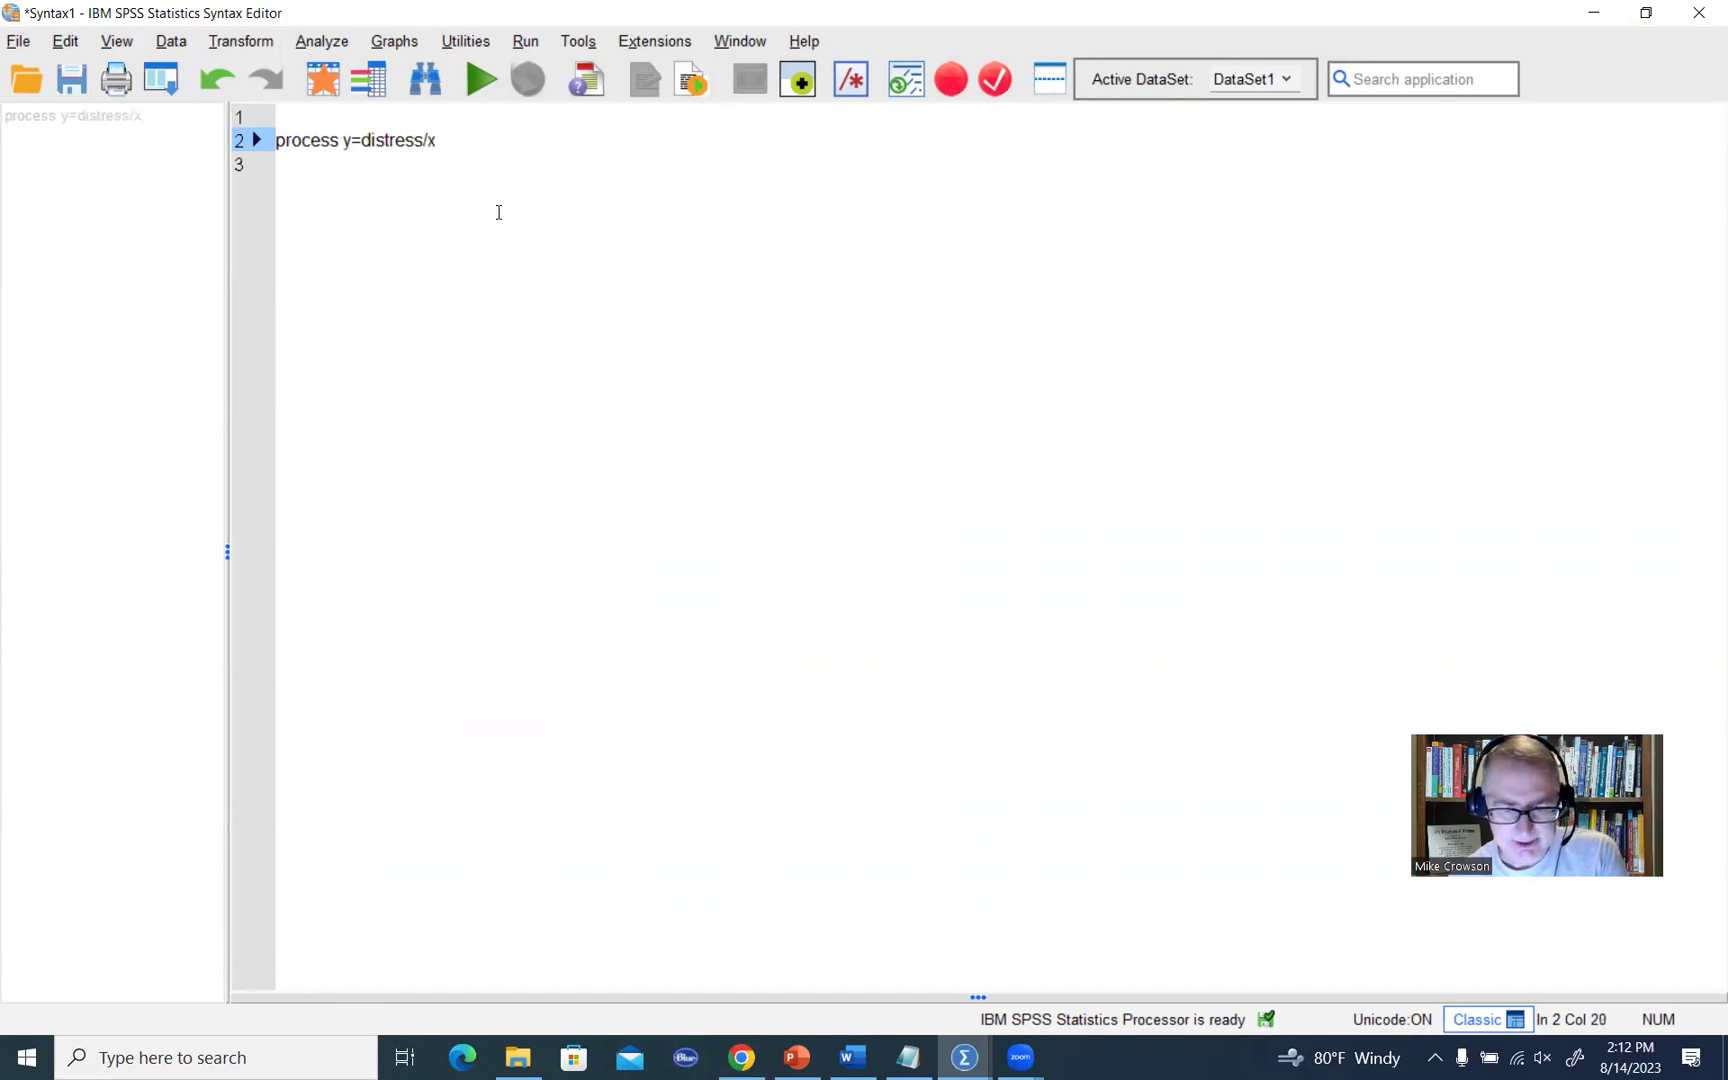
type("=")
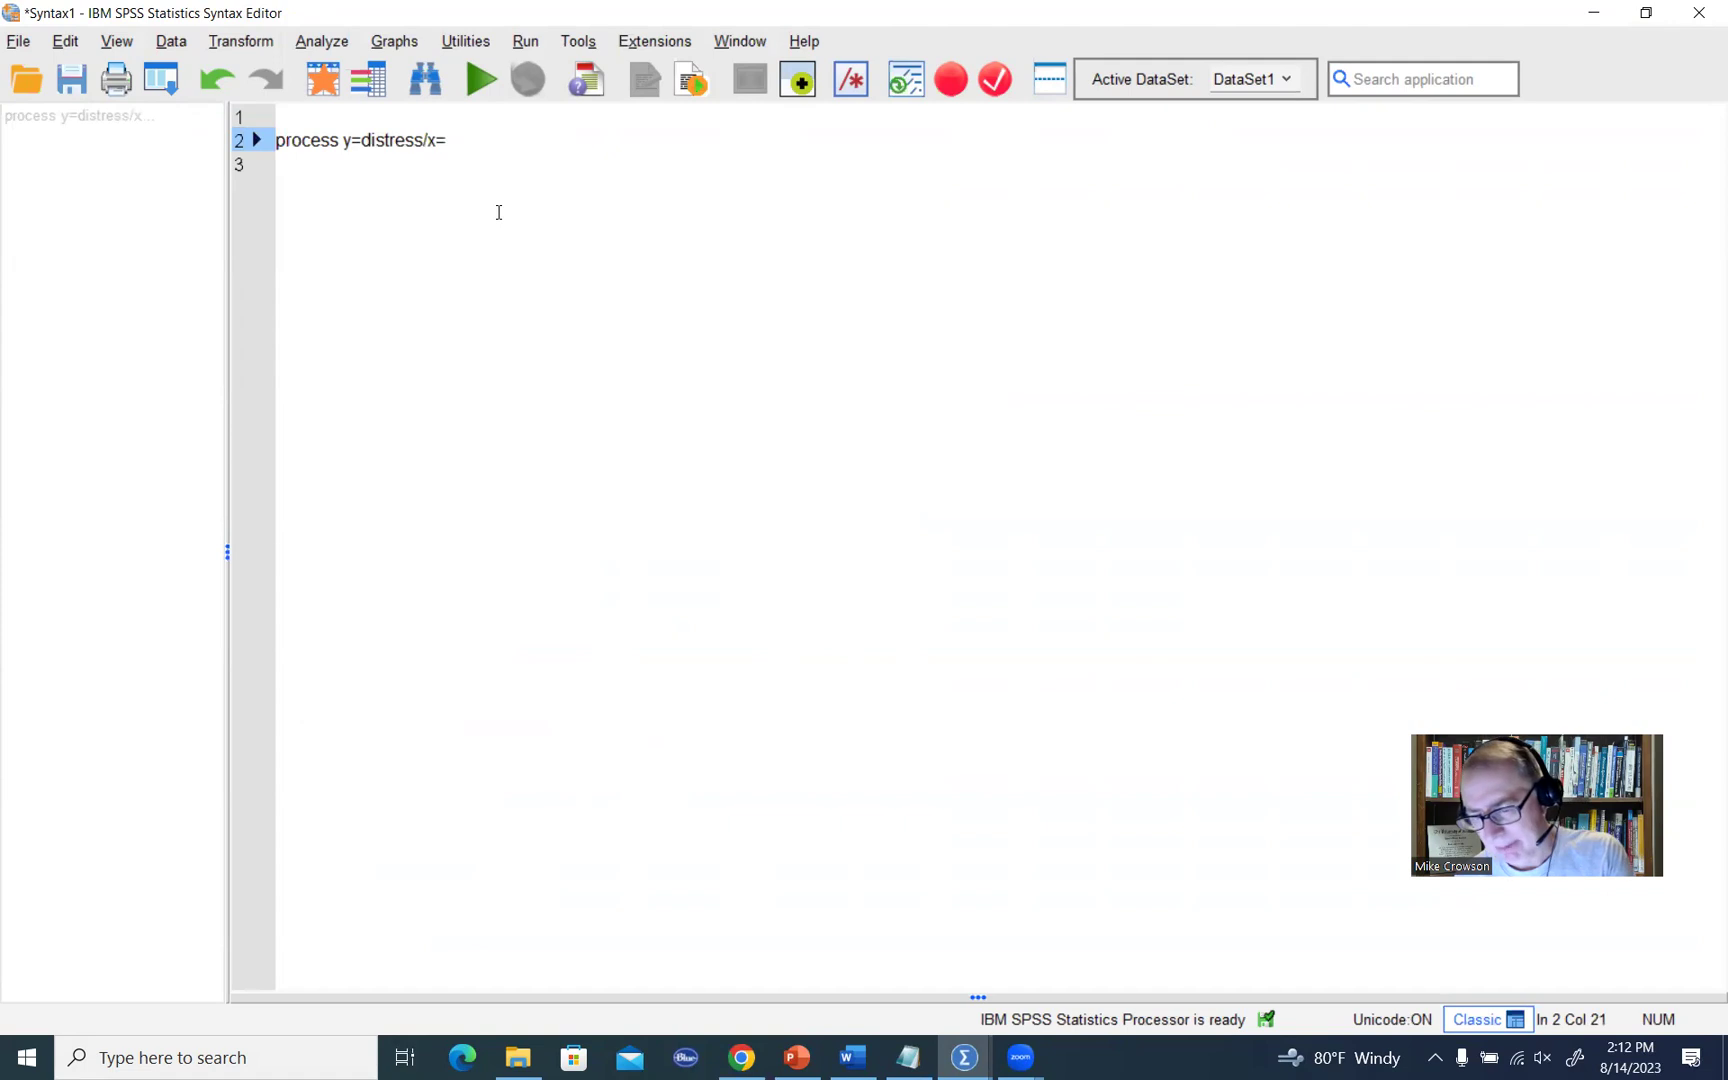
type("morning")
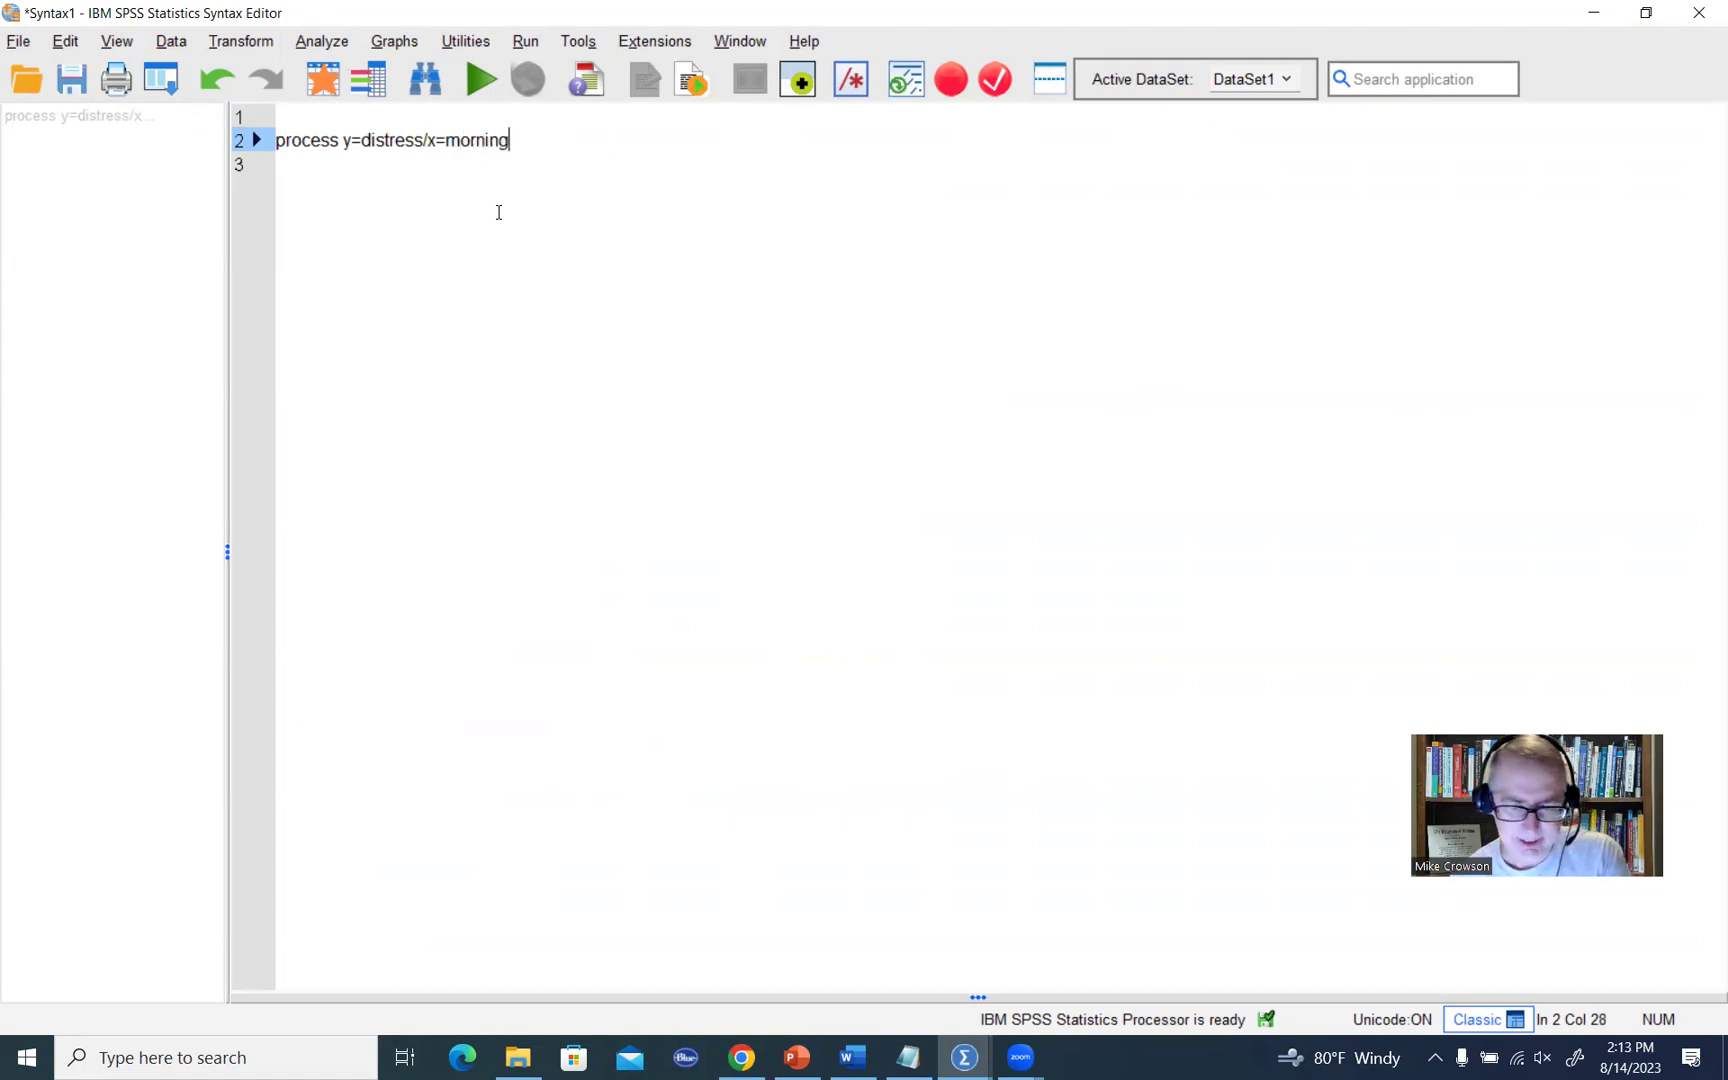
type("/")
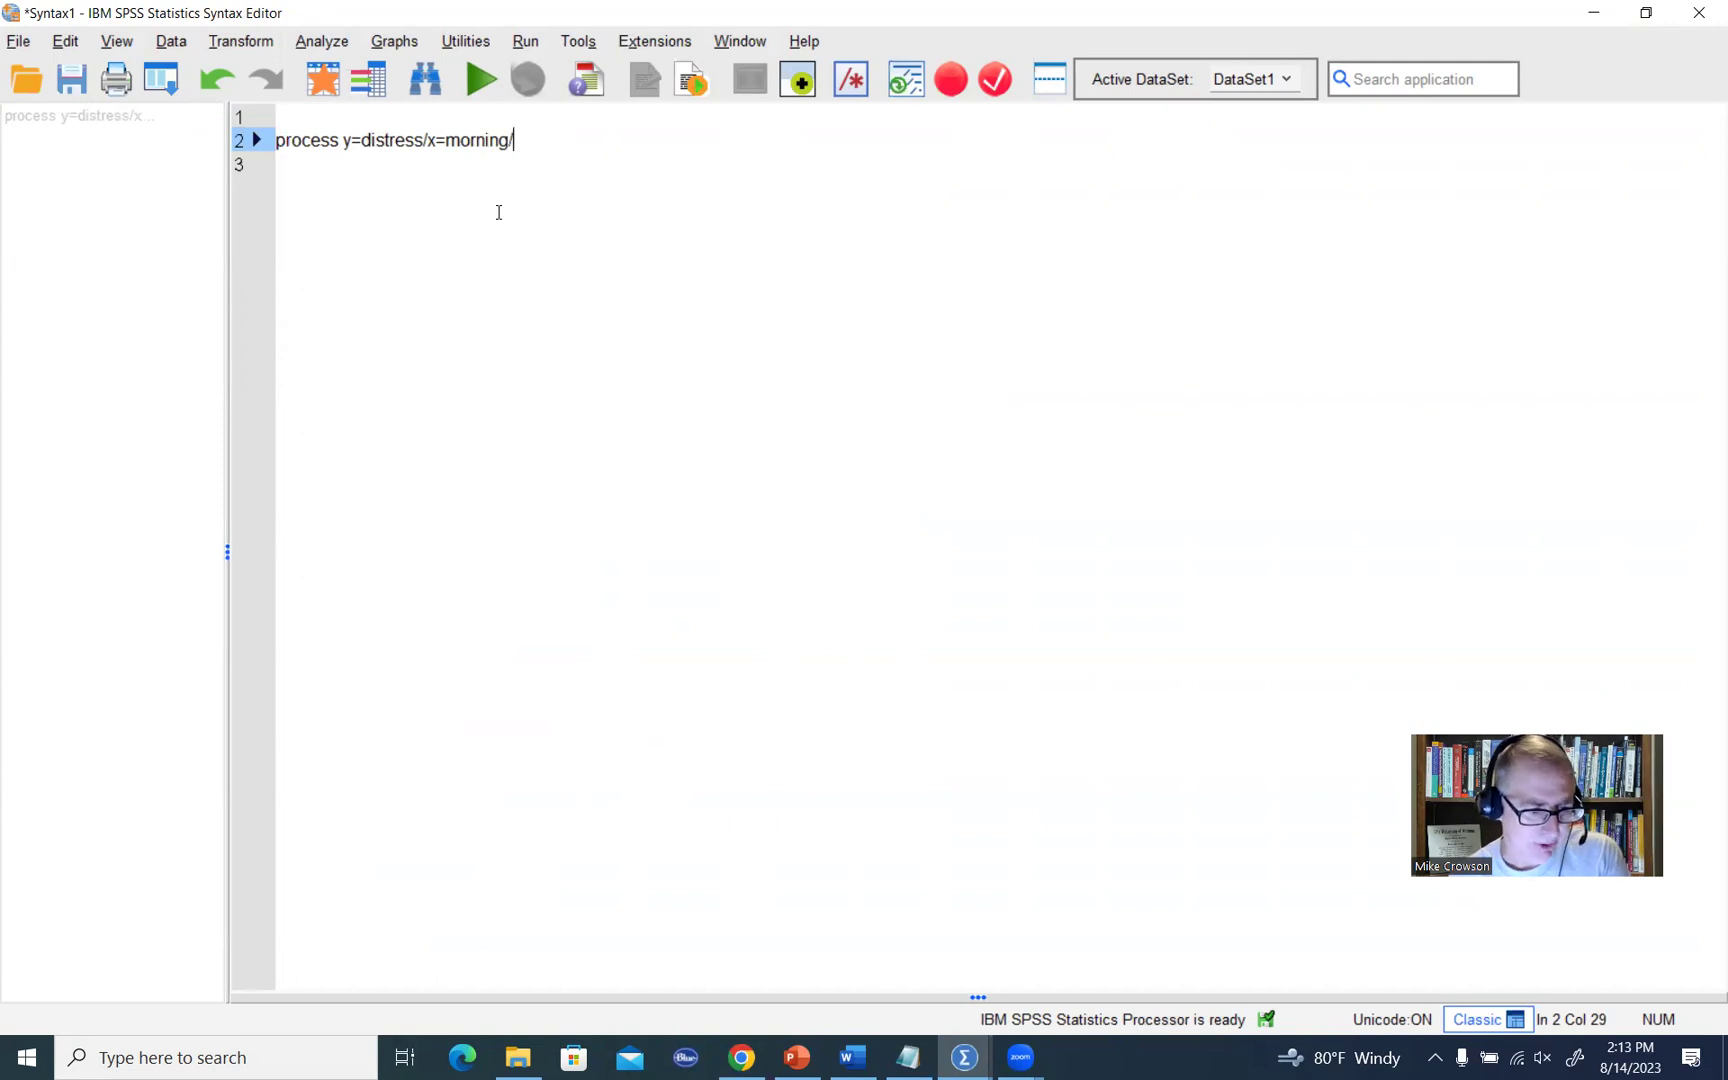
type("m=s")
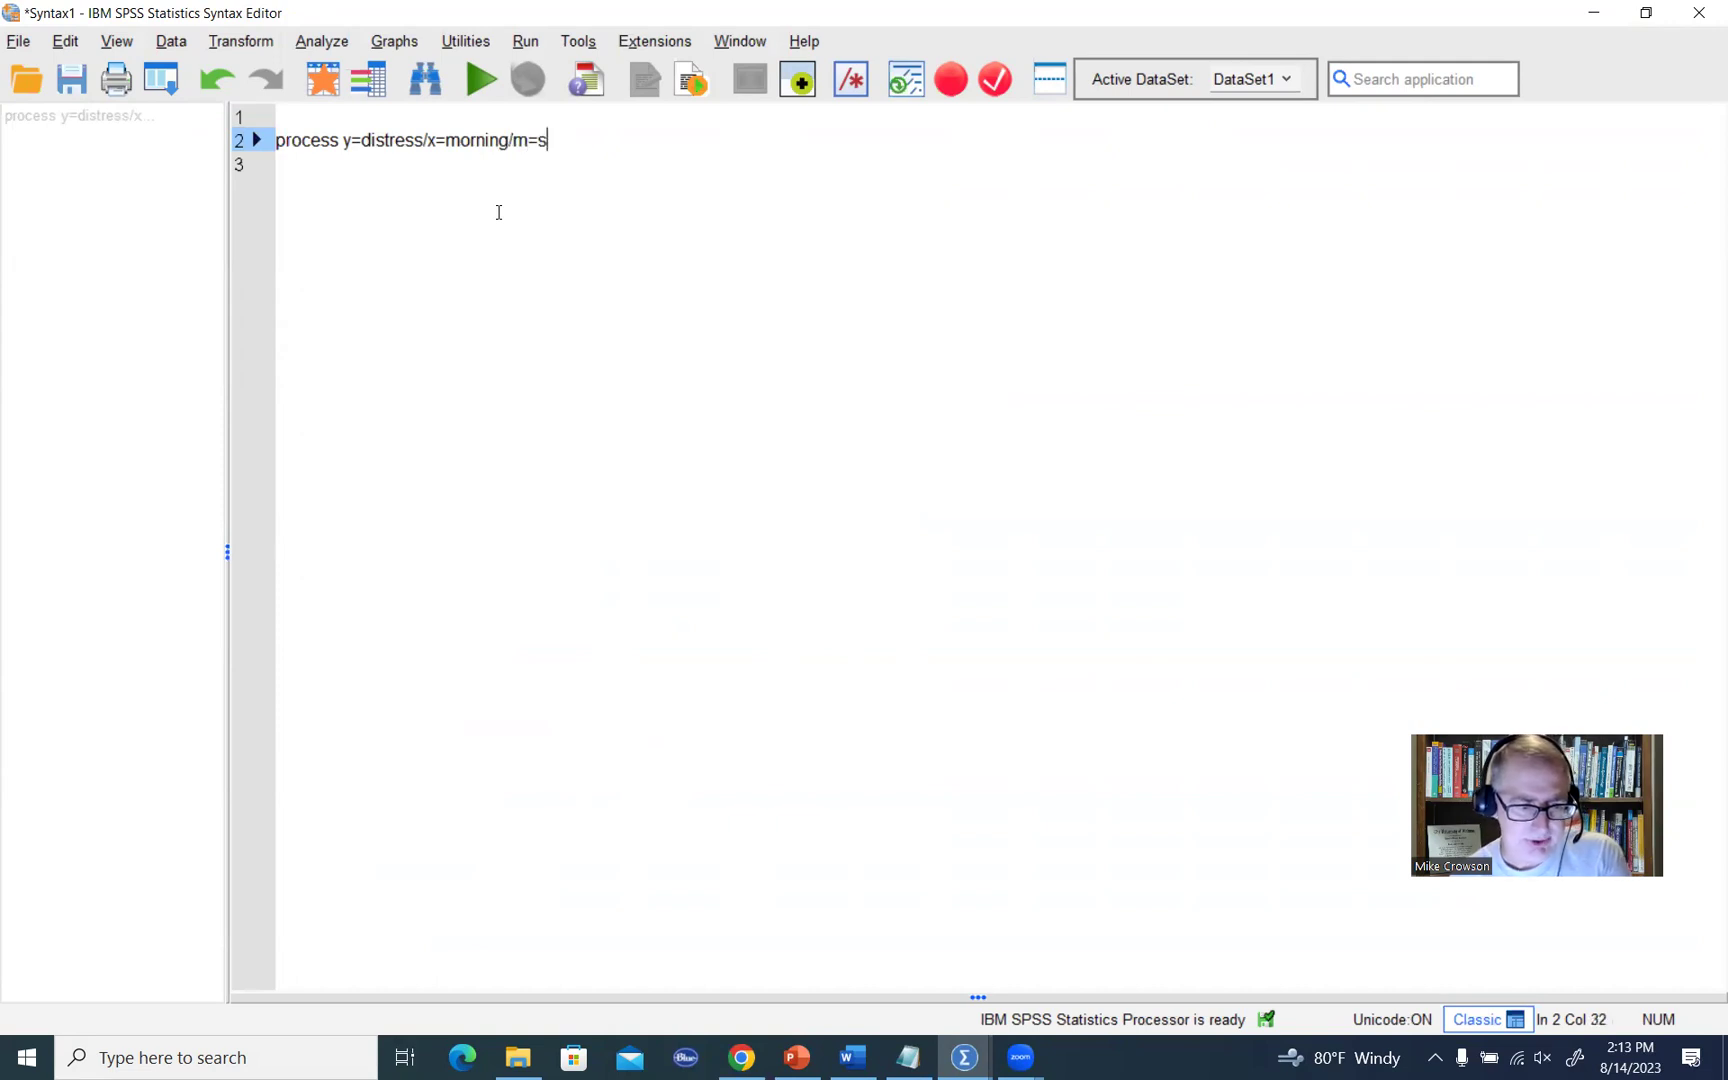
type("lquar")
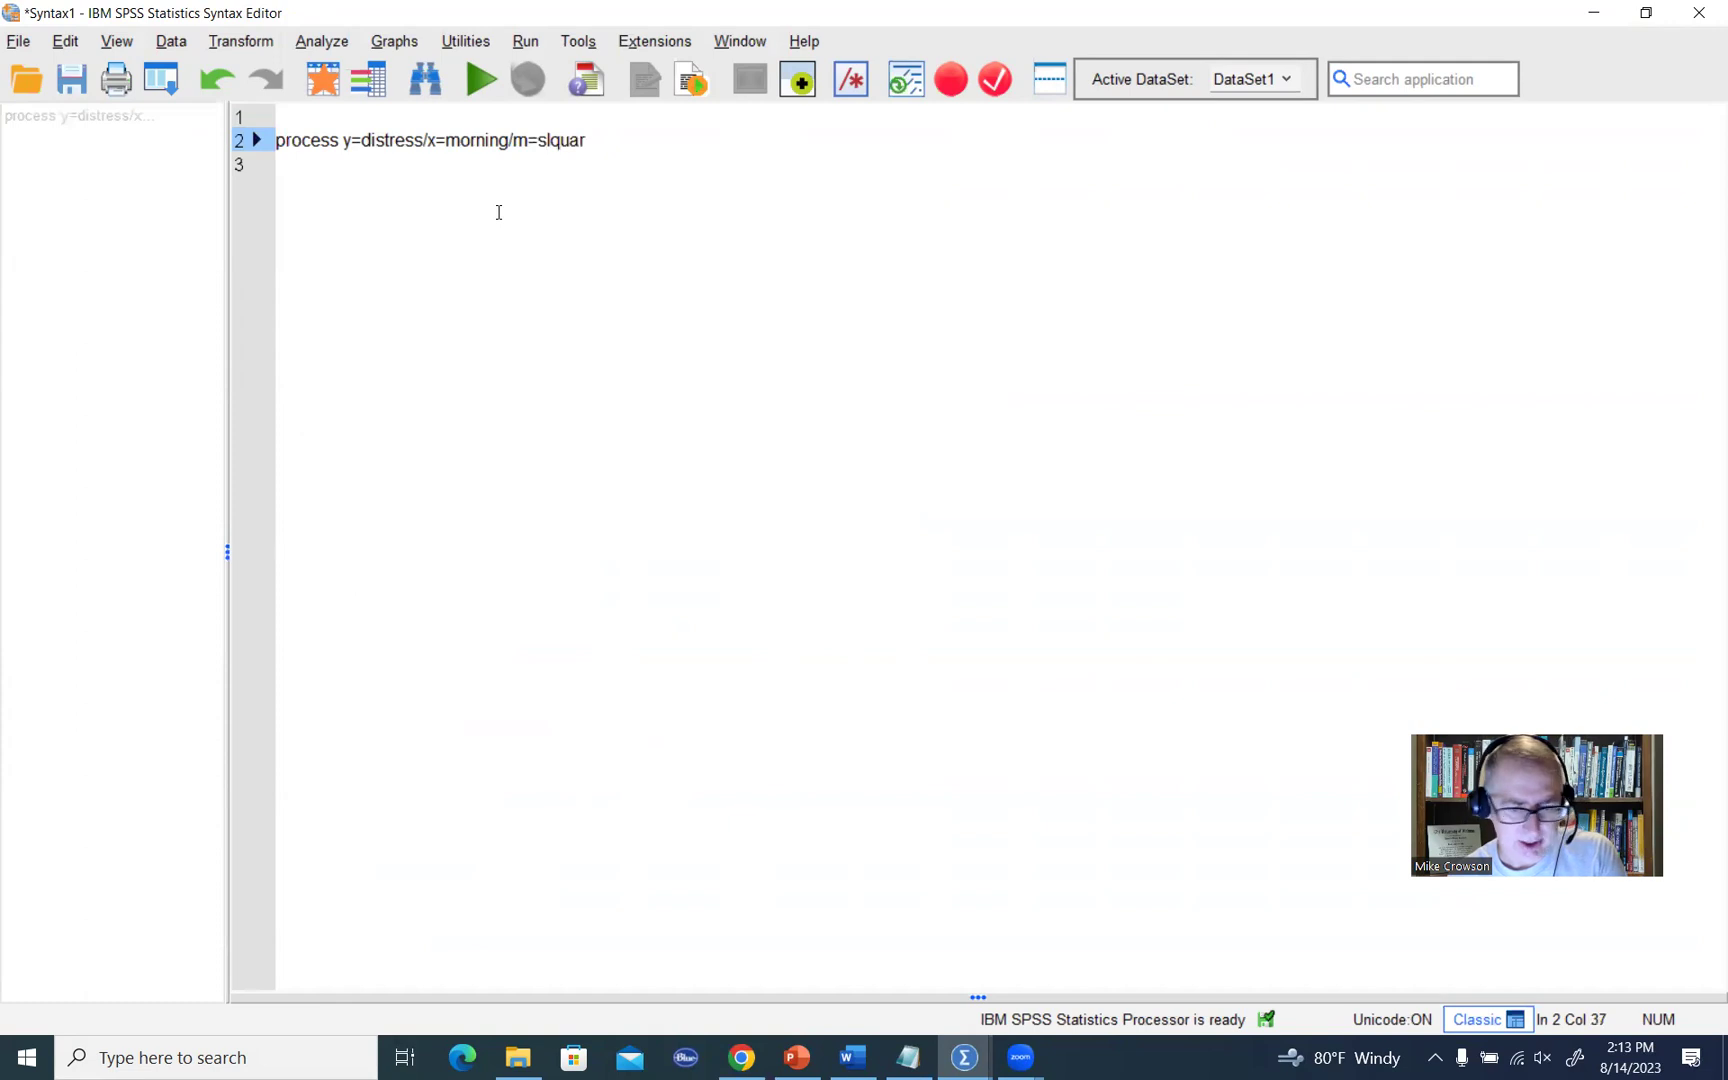
Step: Correct the mediator to slqualr and append /w=age/model=7/center=2
key("BackSpace")
type("lr")
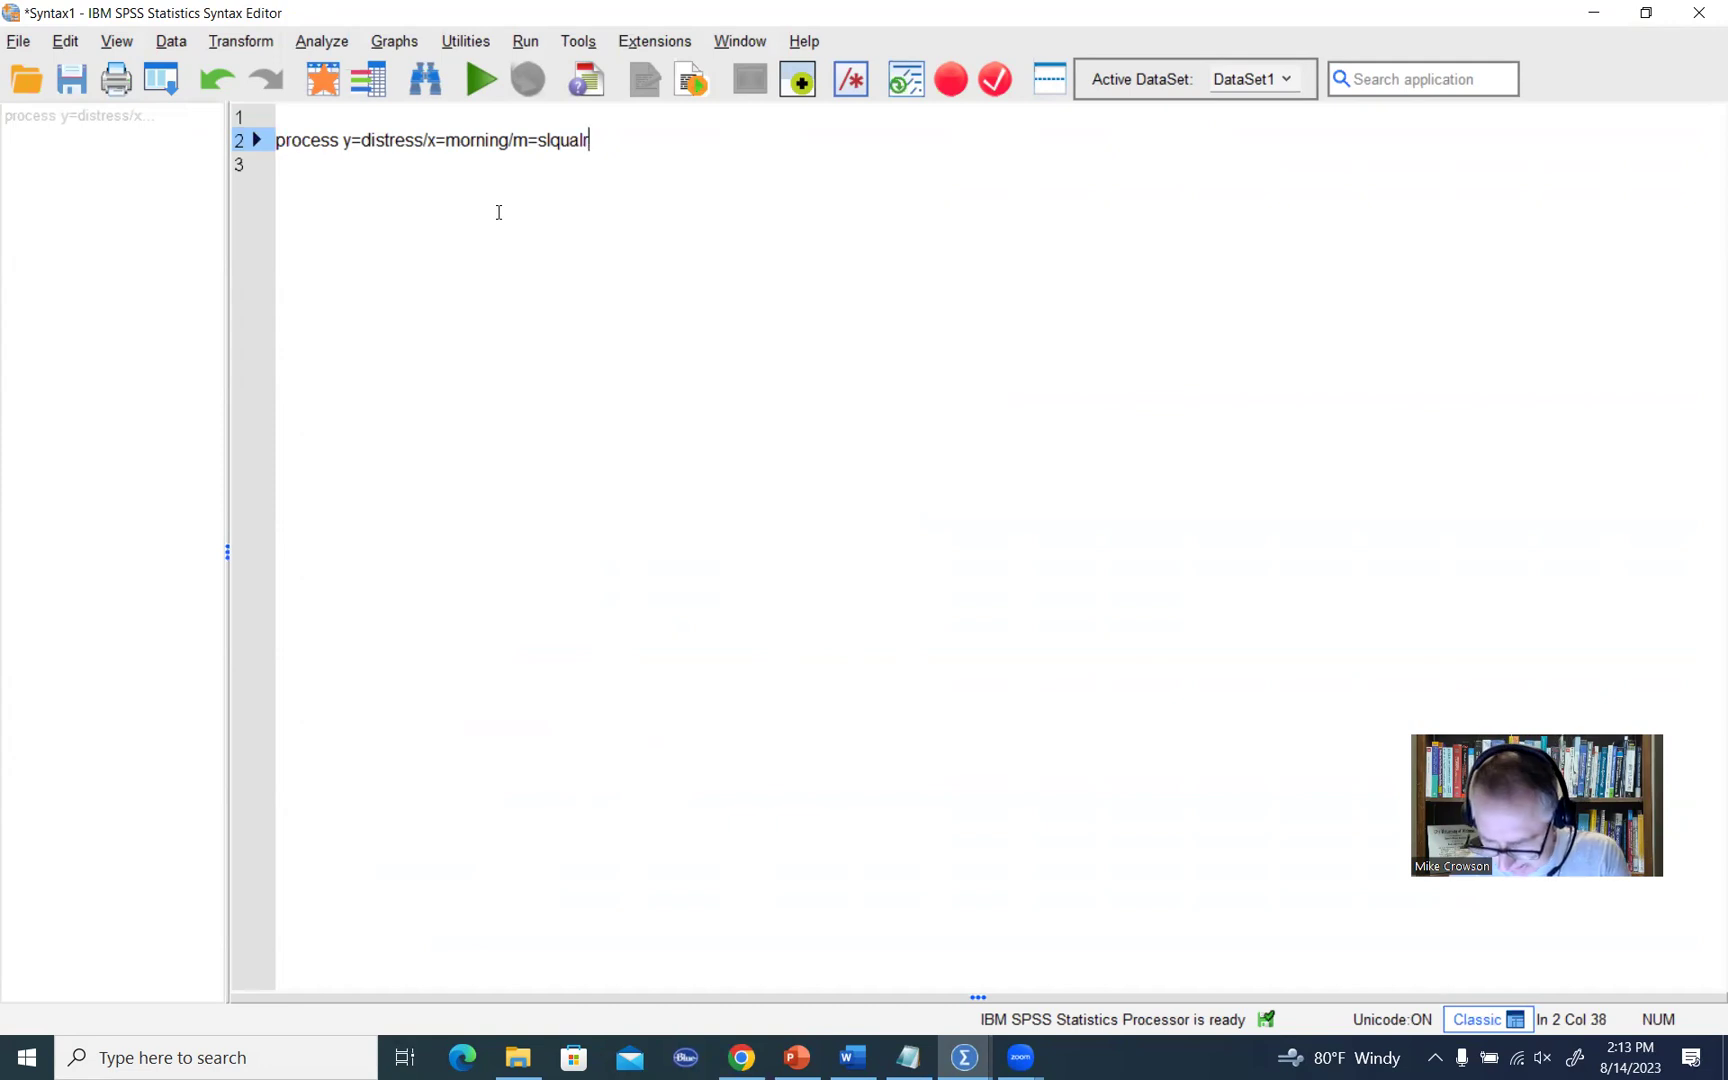
type("/w")
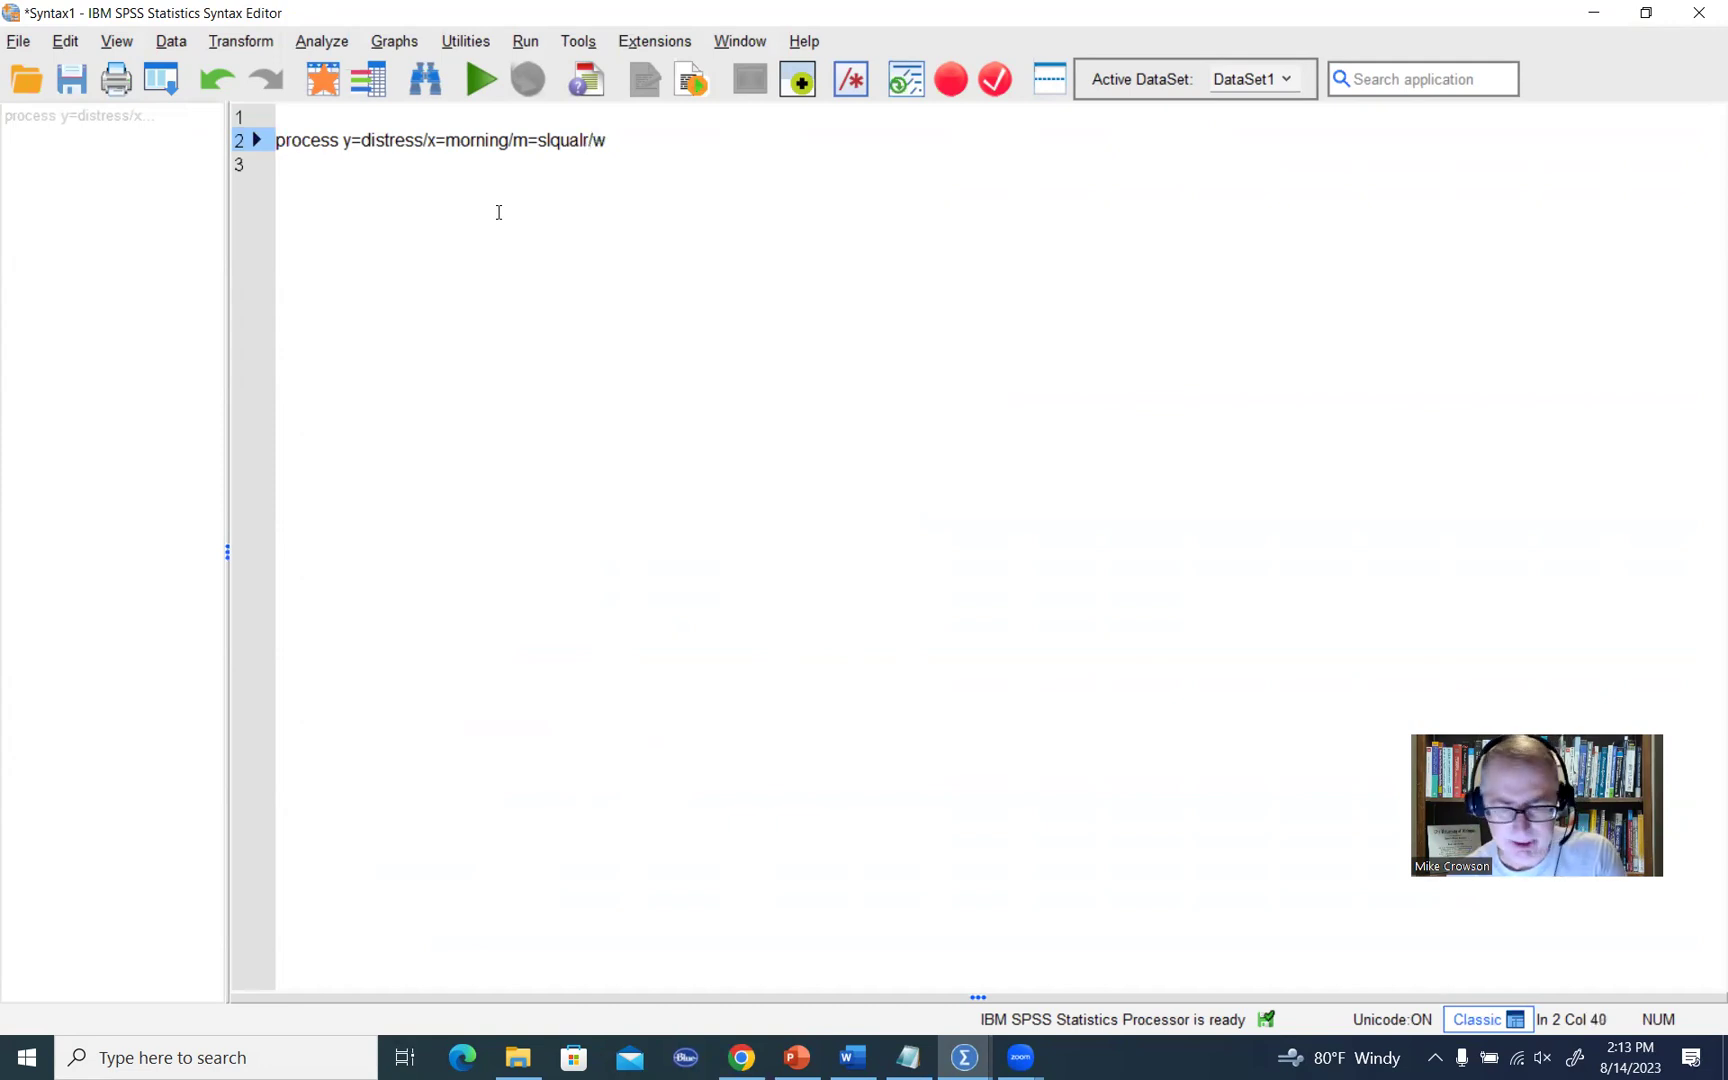
type("=age")
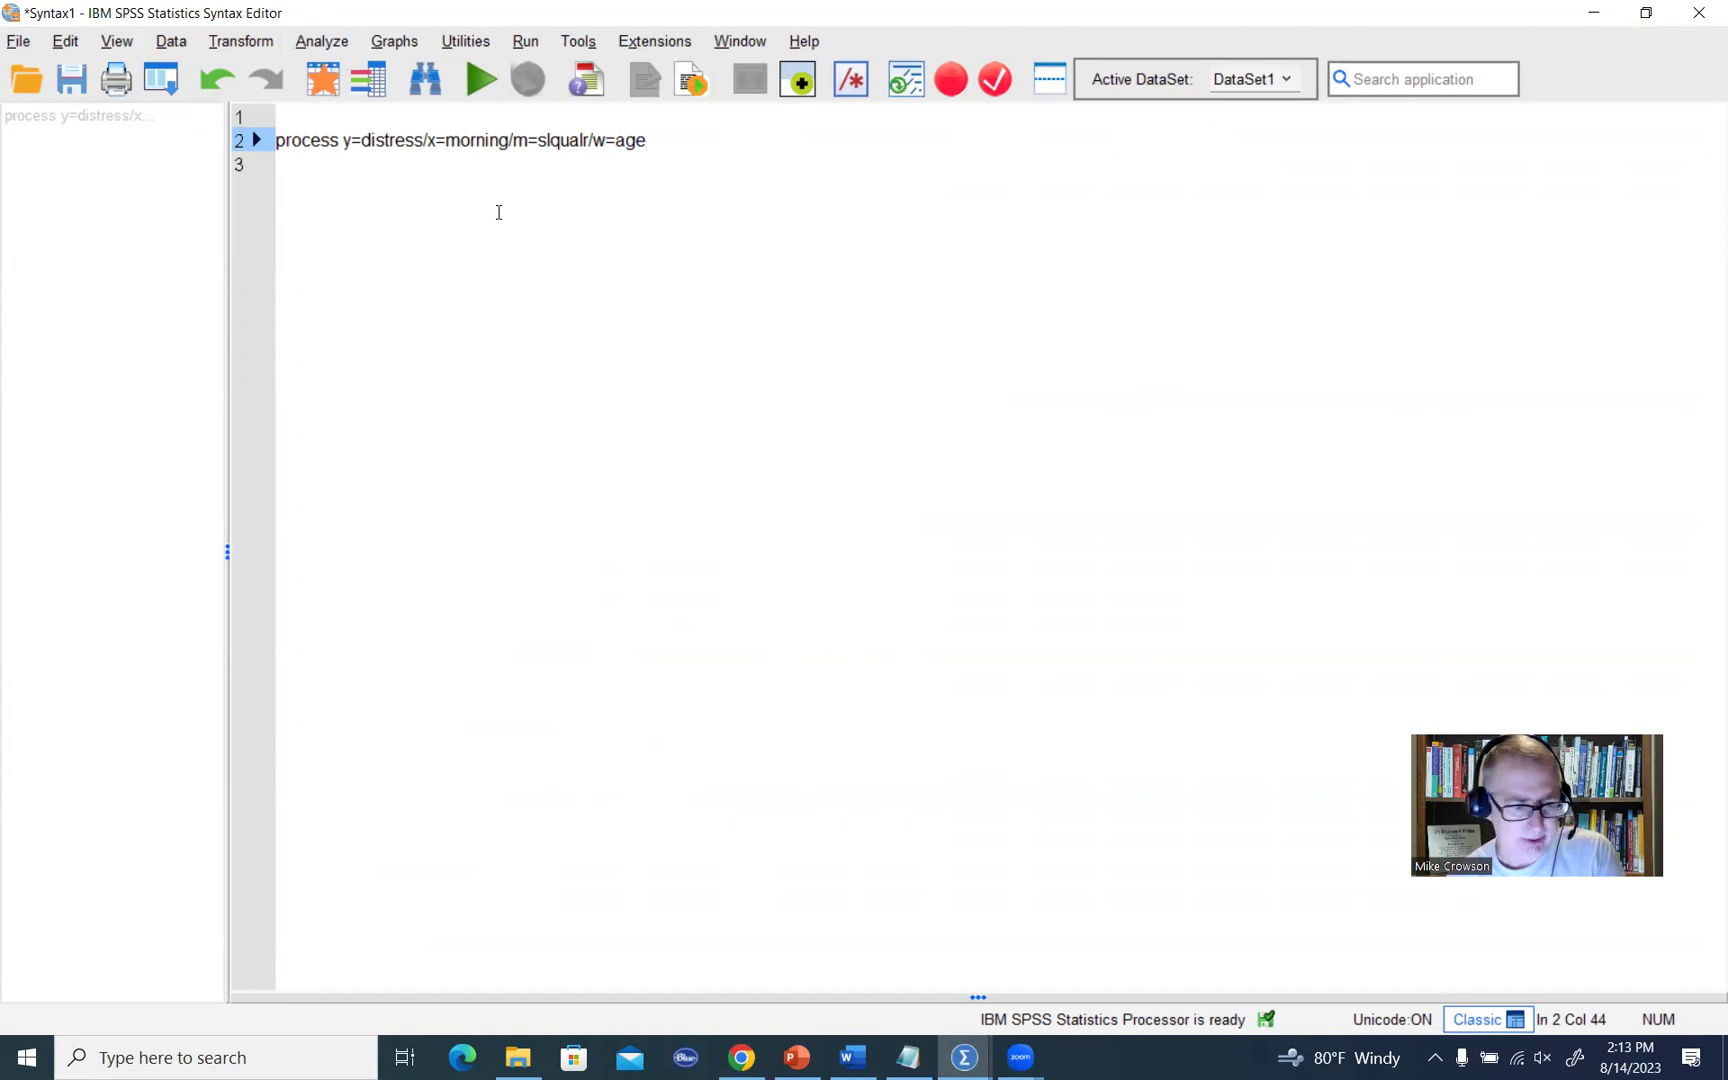
type("/mod")
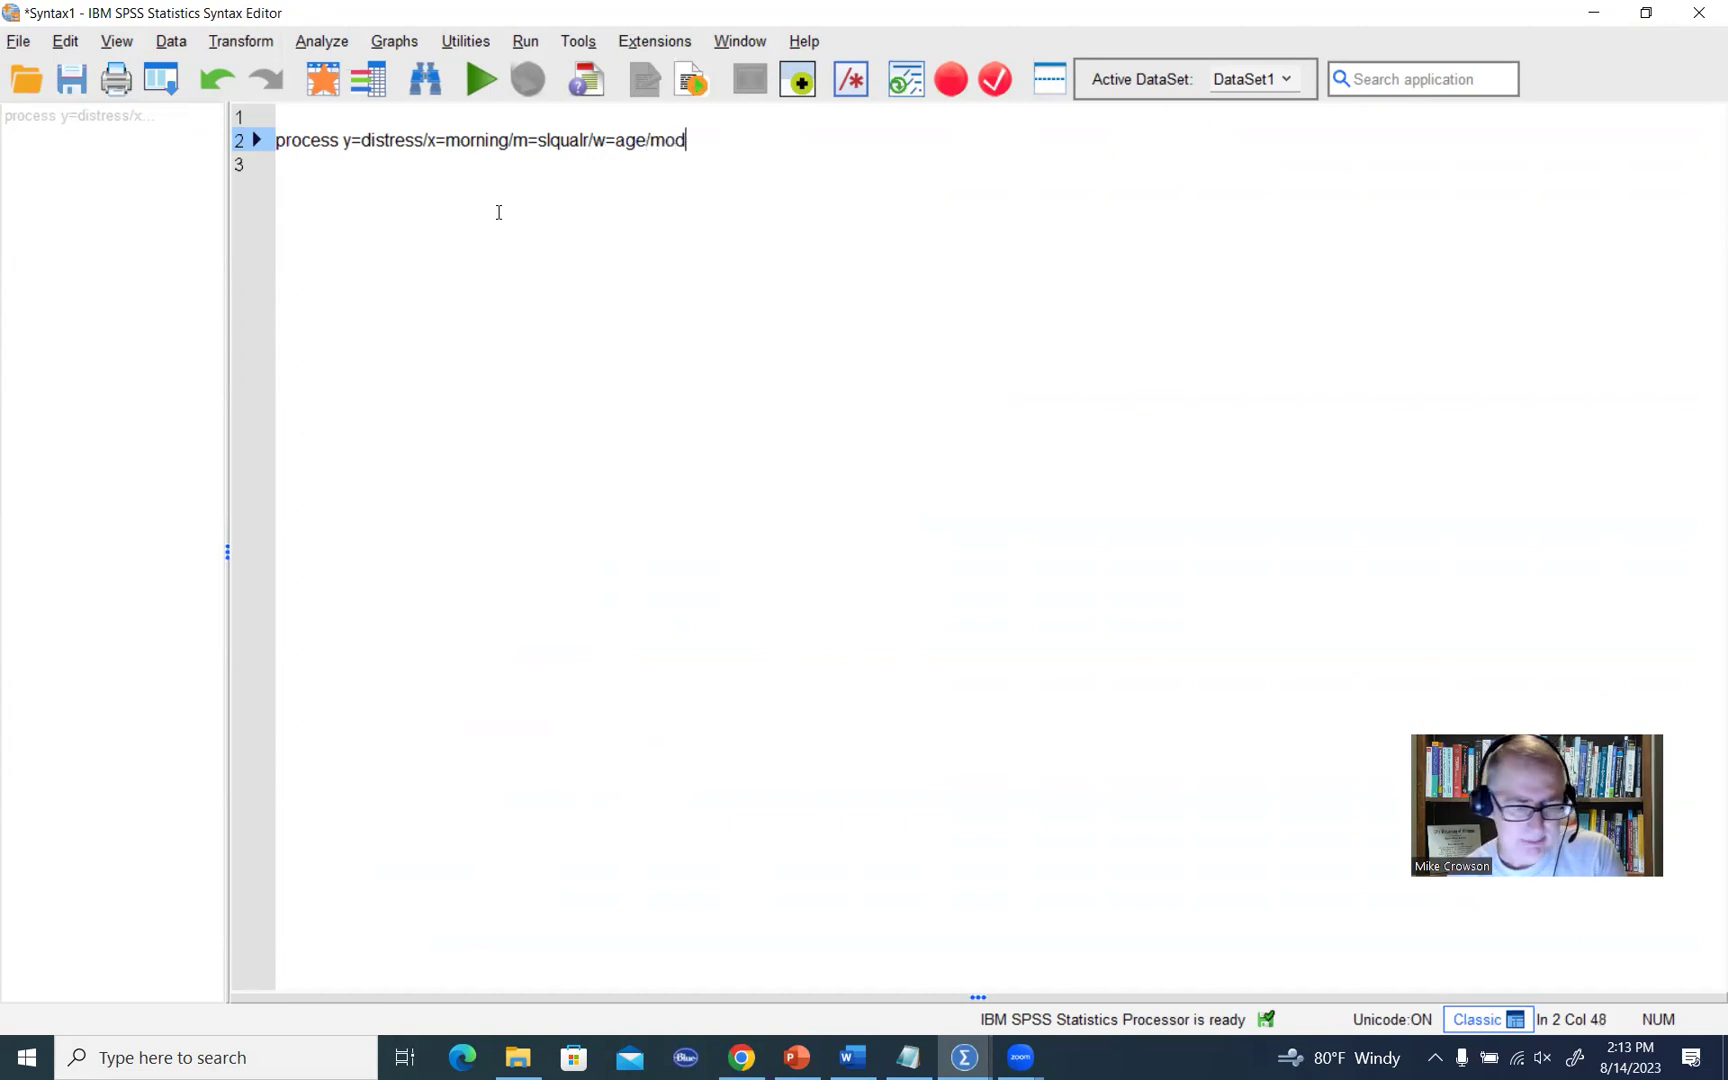
type("el=7")
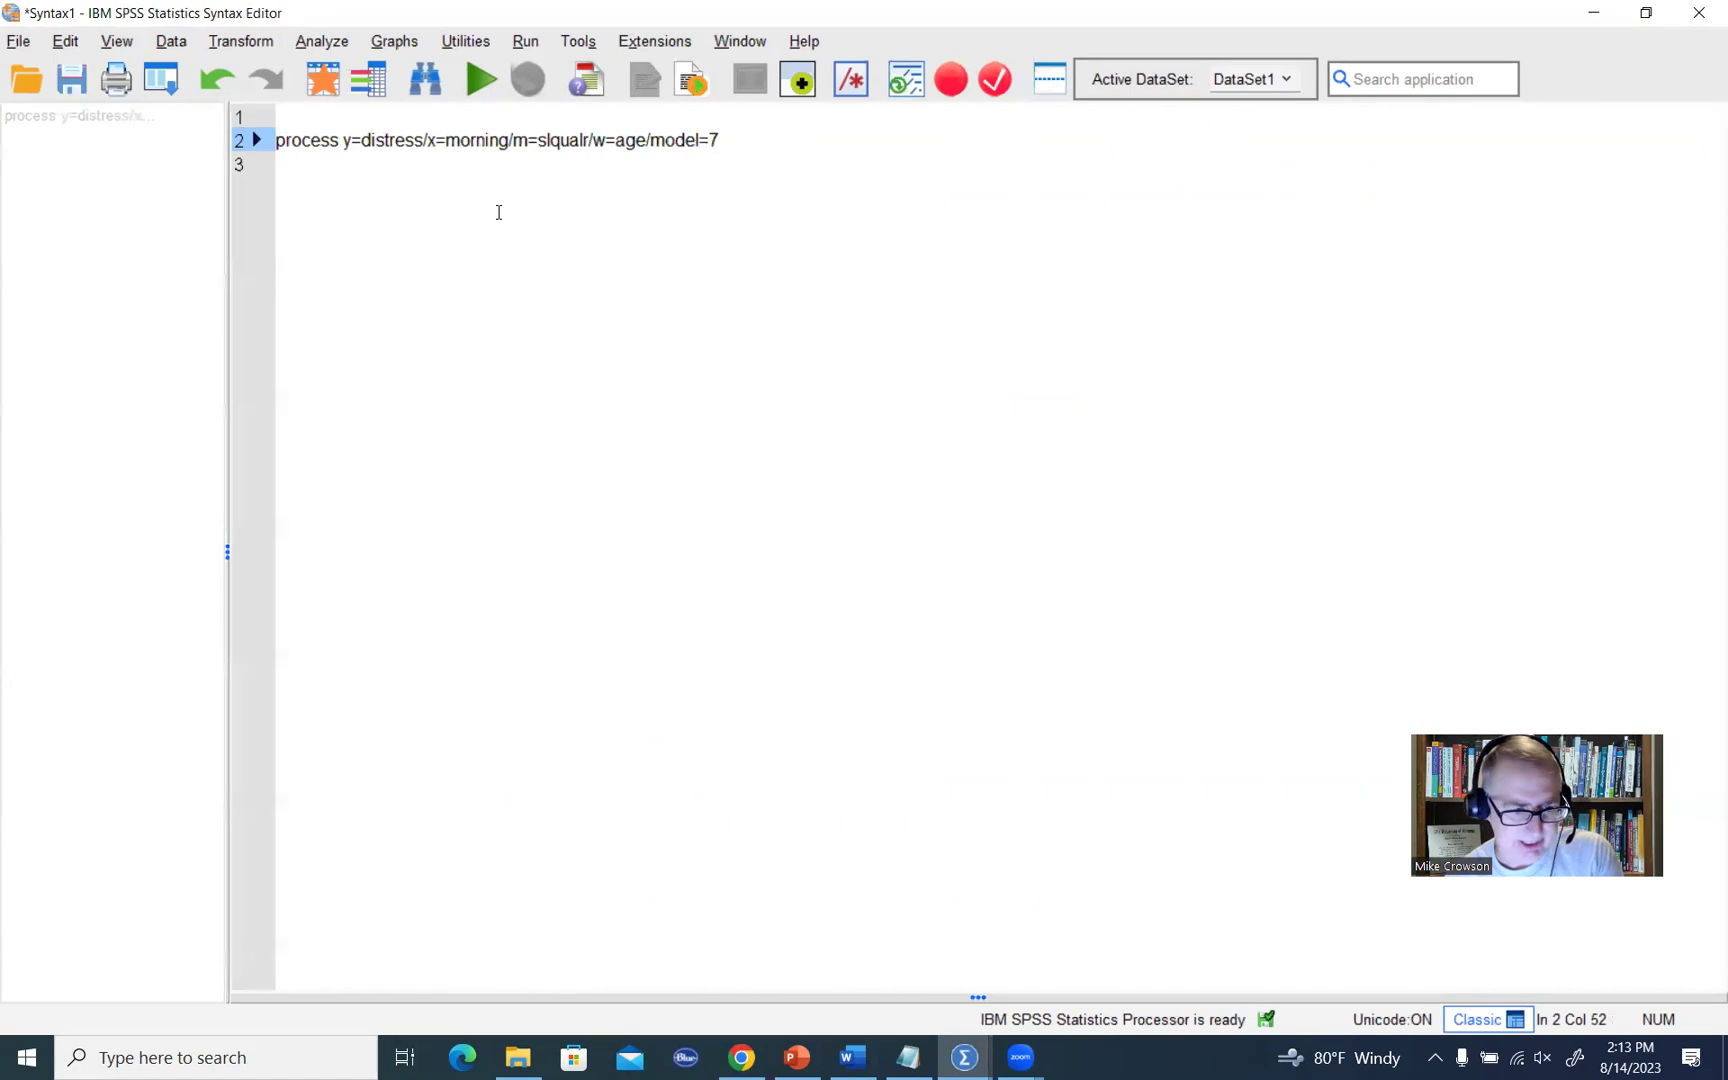
type("/ce")
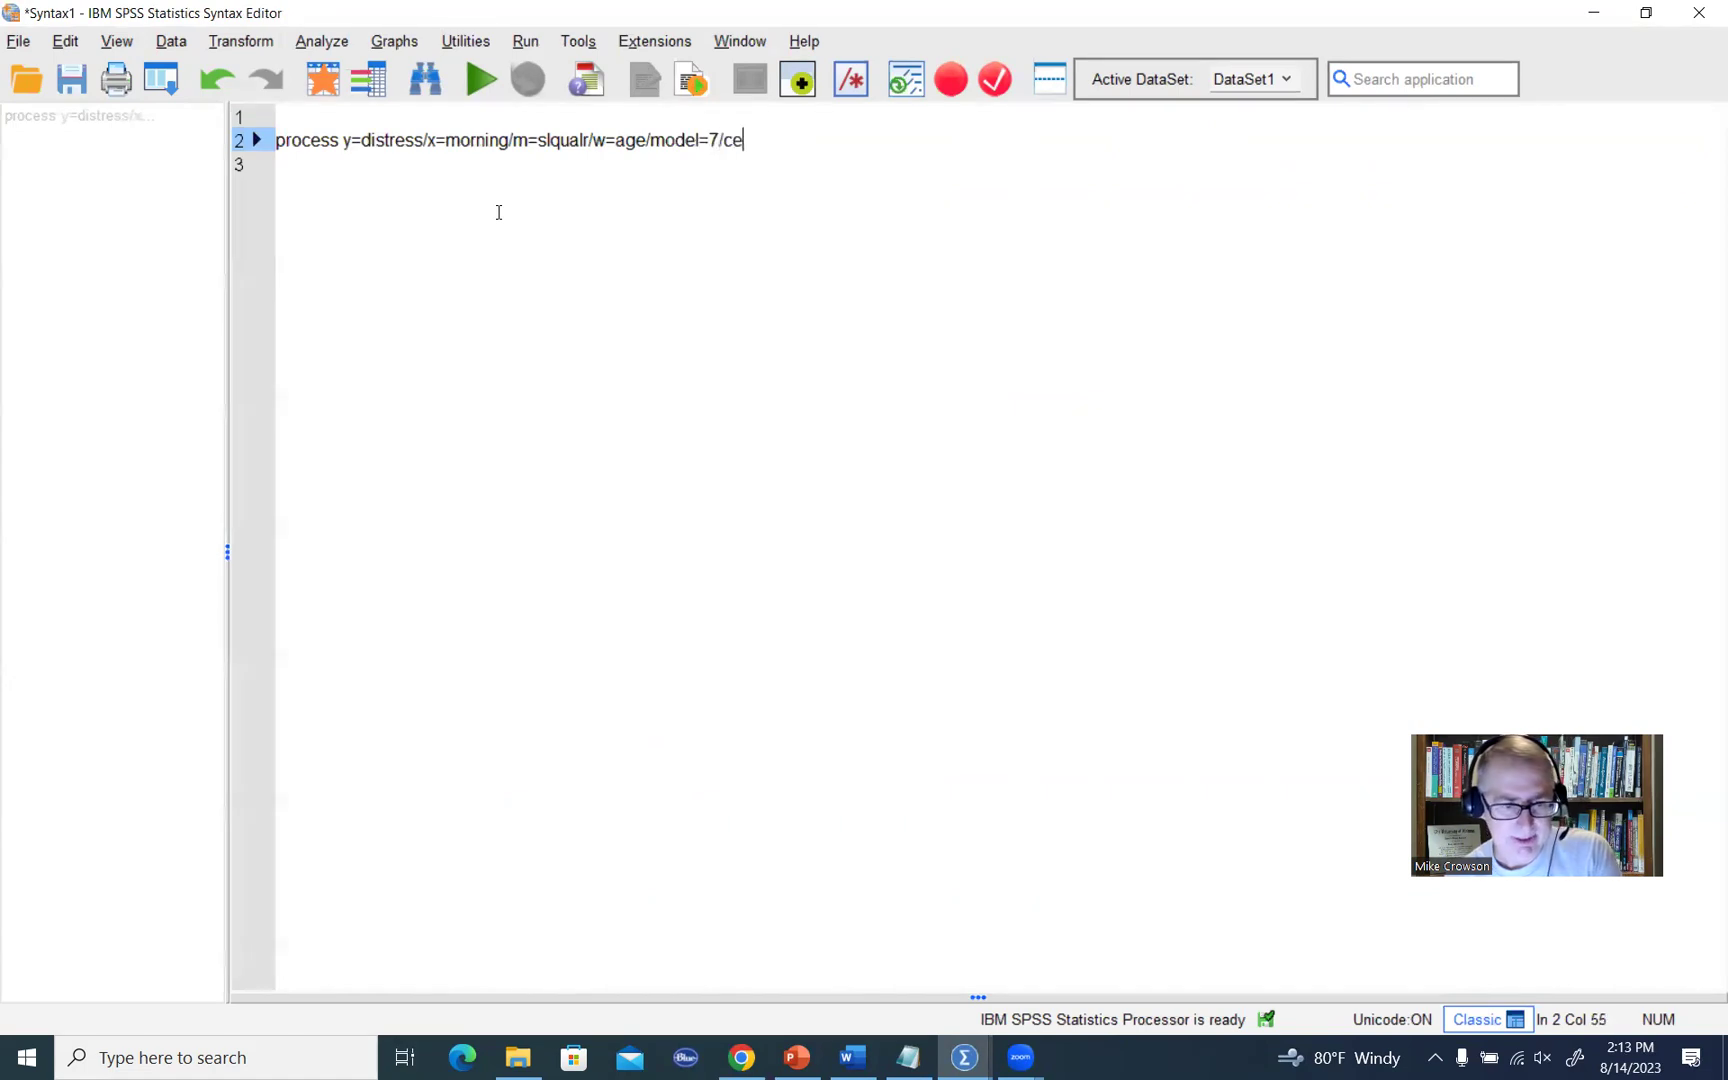
type("nter=2")
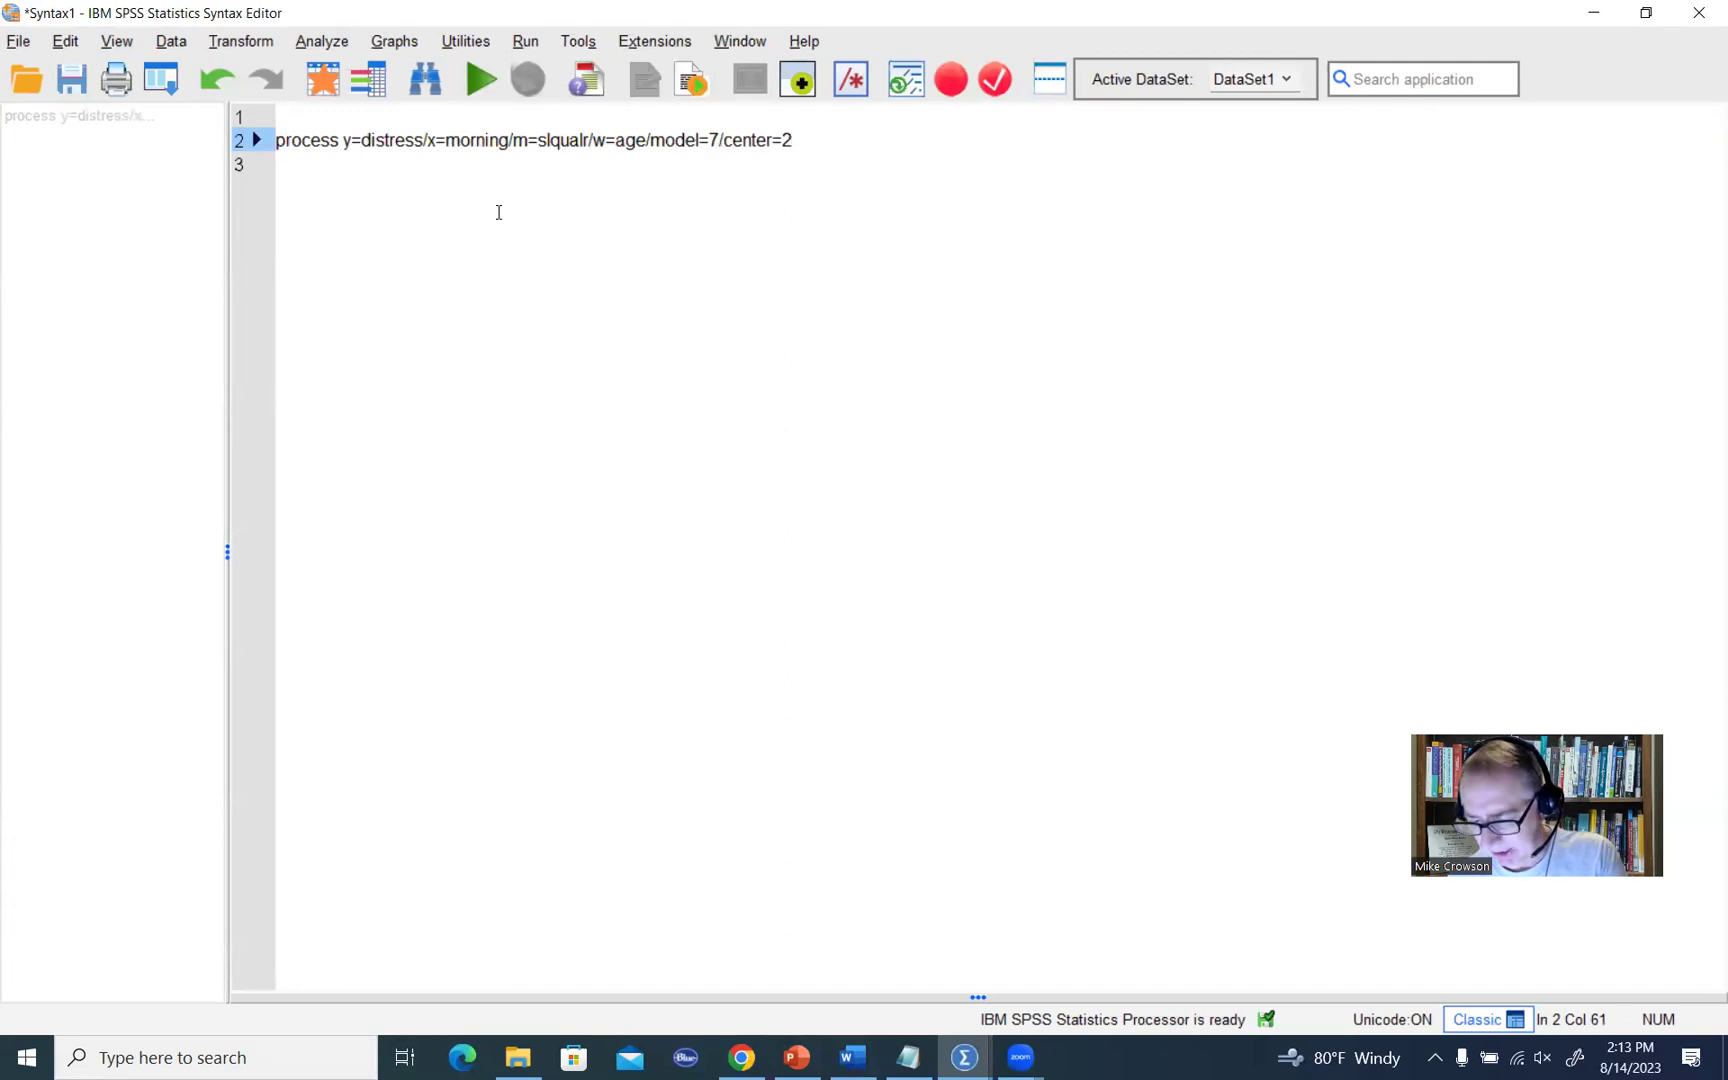
Step: Append /intprobe=.10/conf=95/boot=5000/plot=1/jn=1/seed=12345. to finish the PROCESS command
type("/")
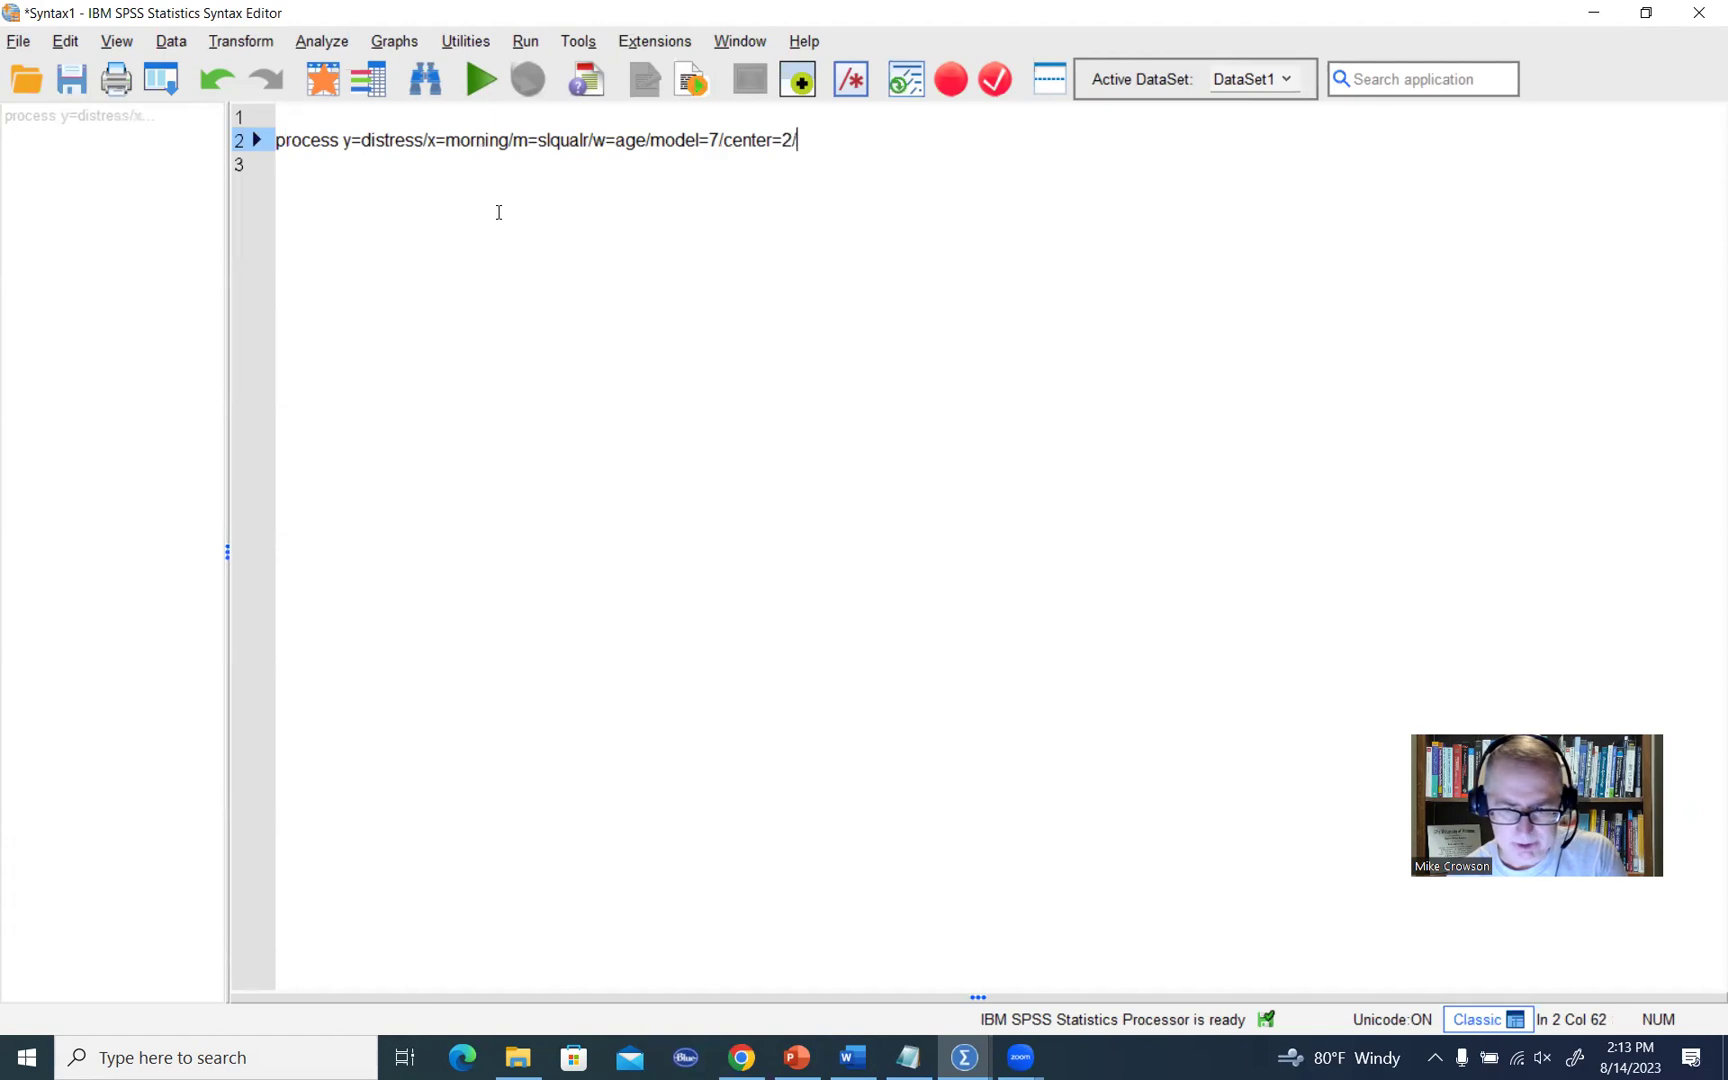
type("int")
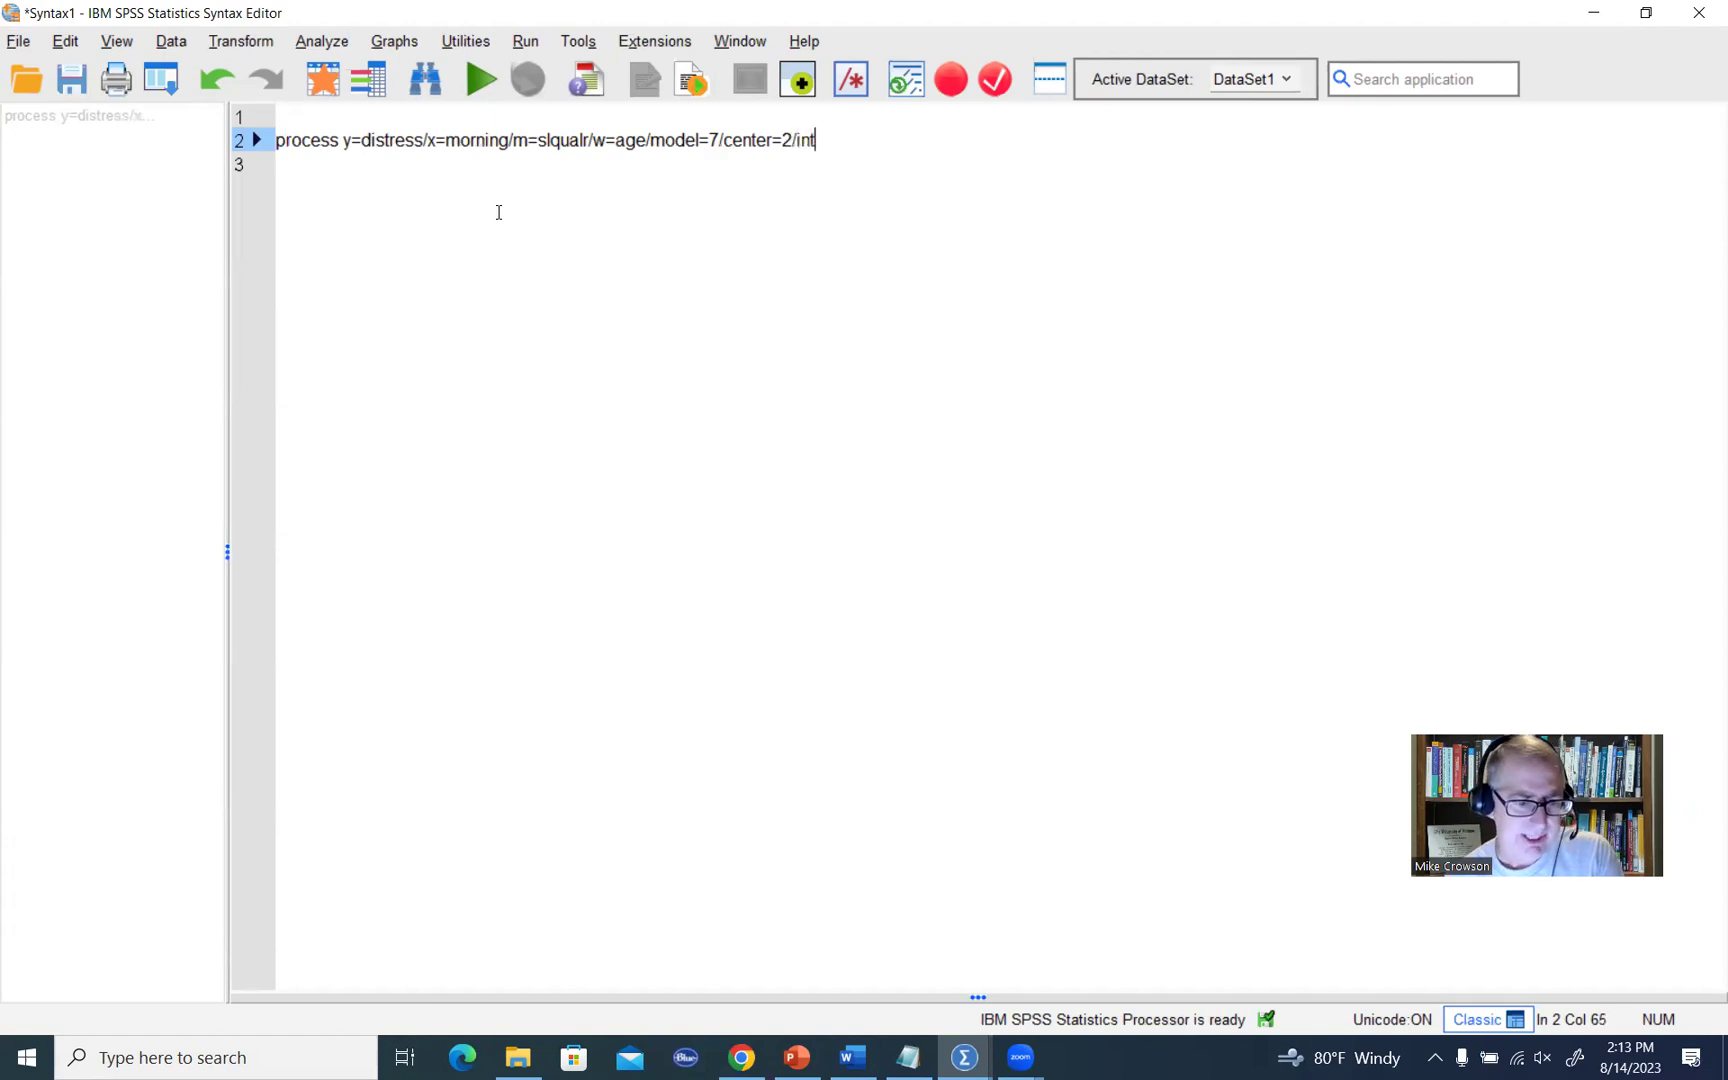
type("probe=.")
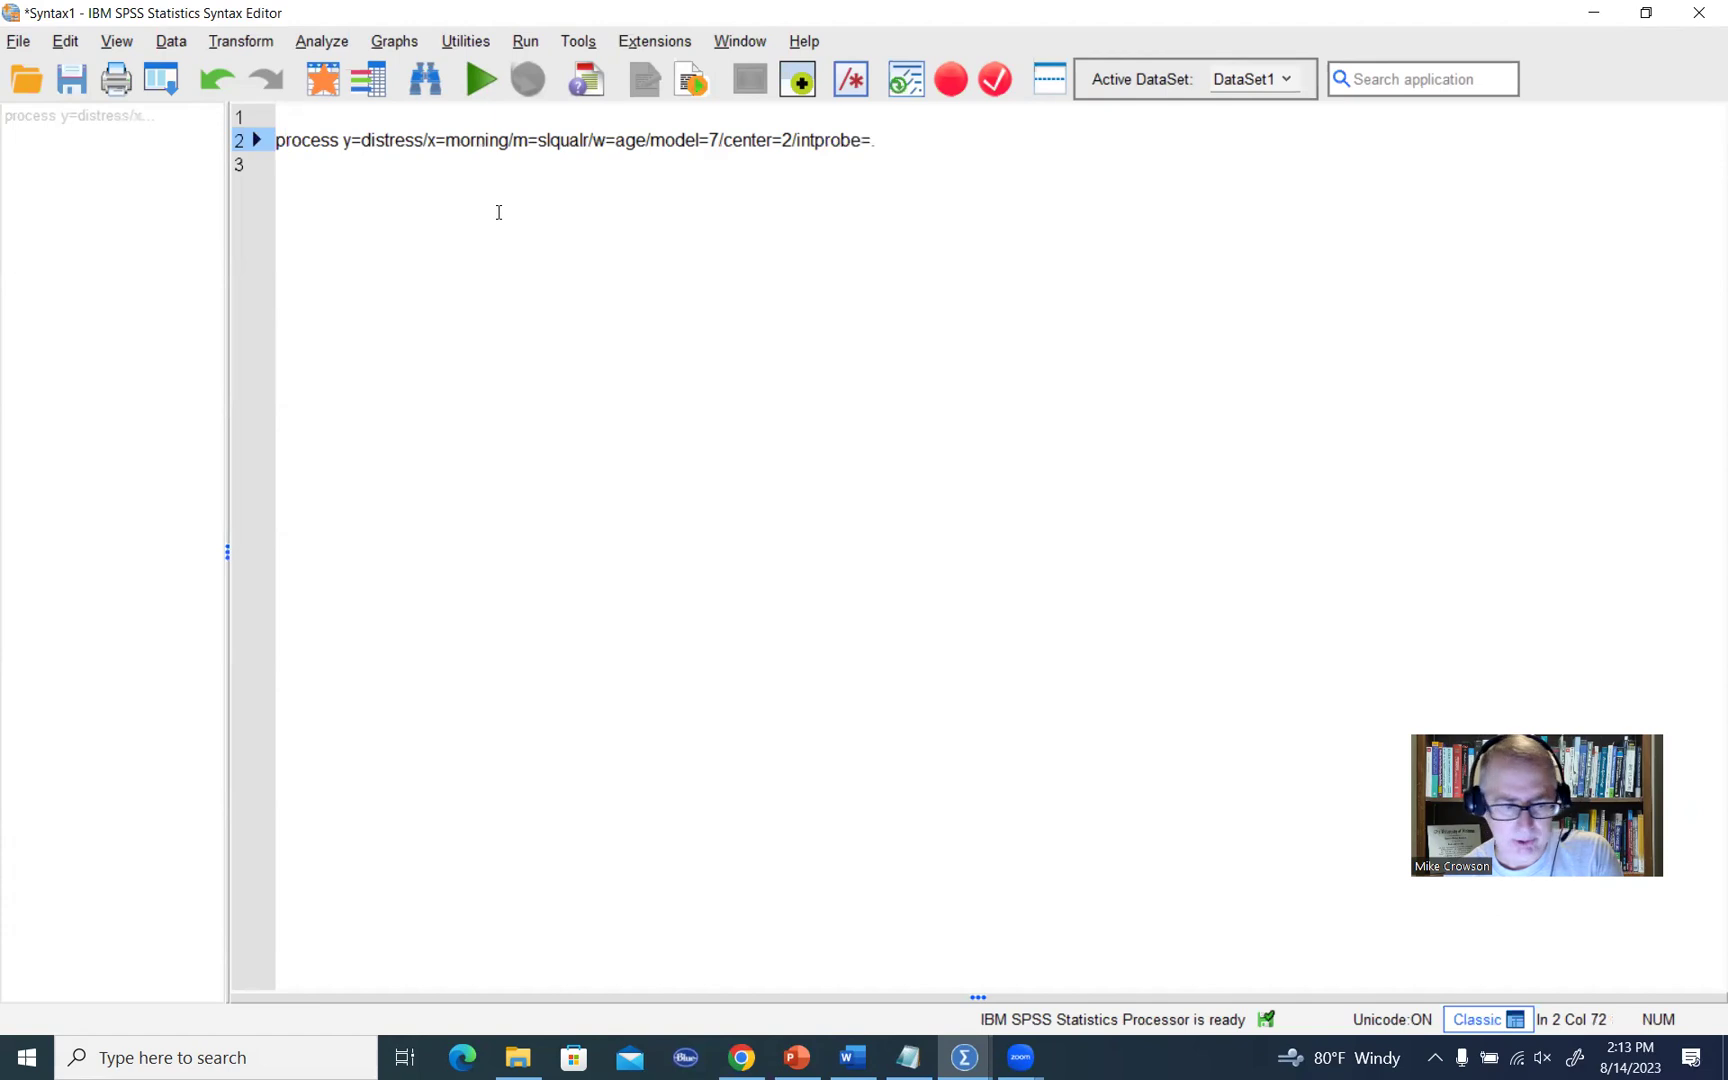
type("10")
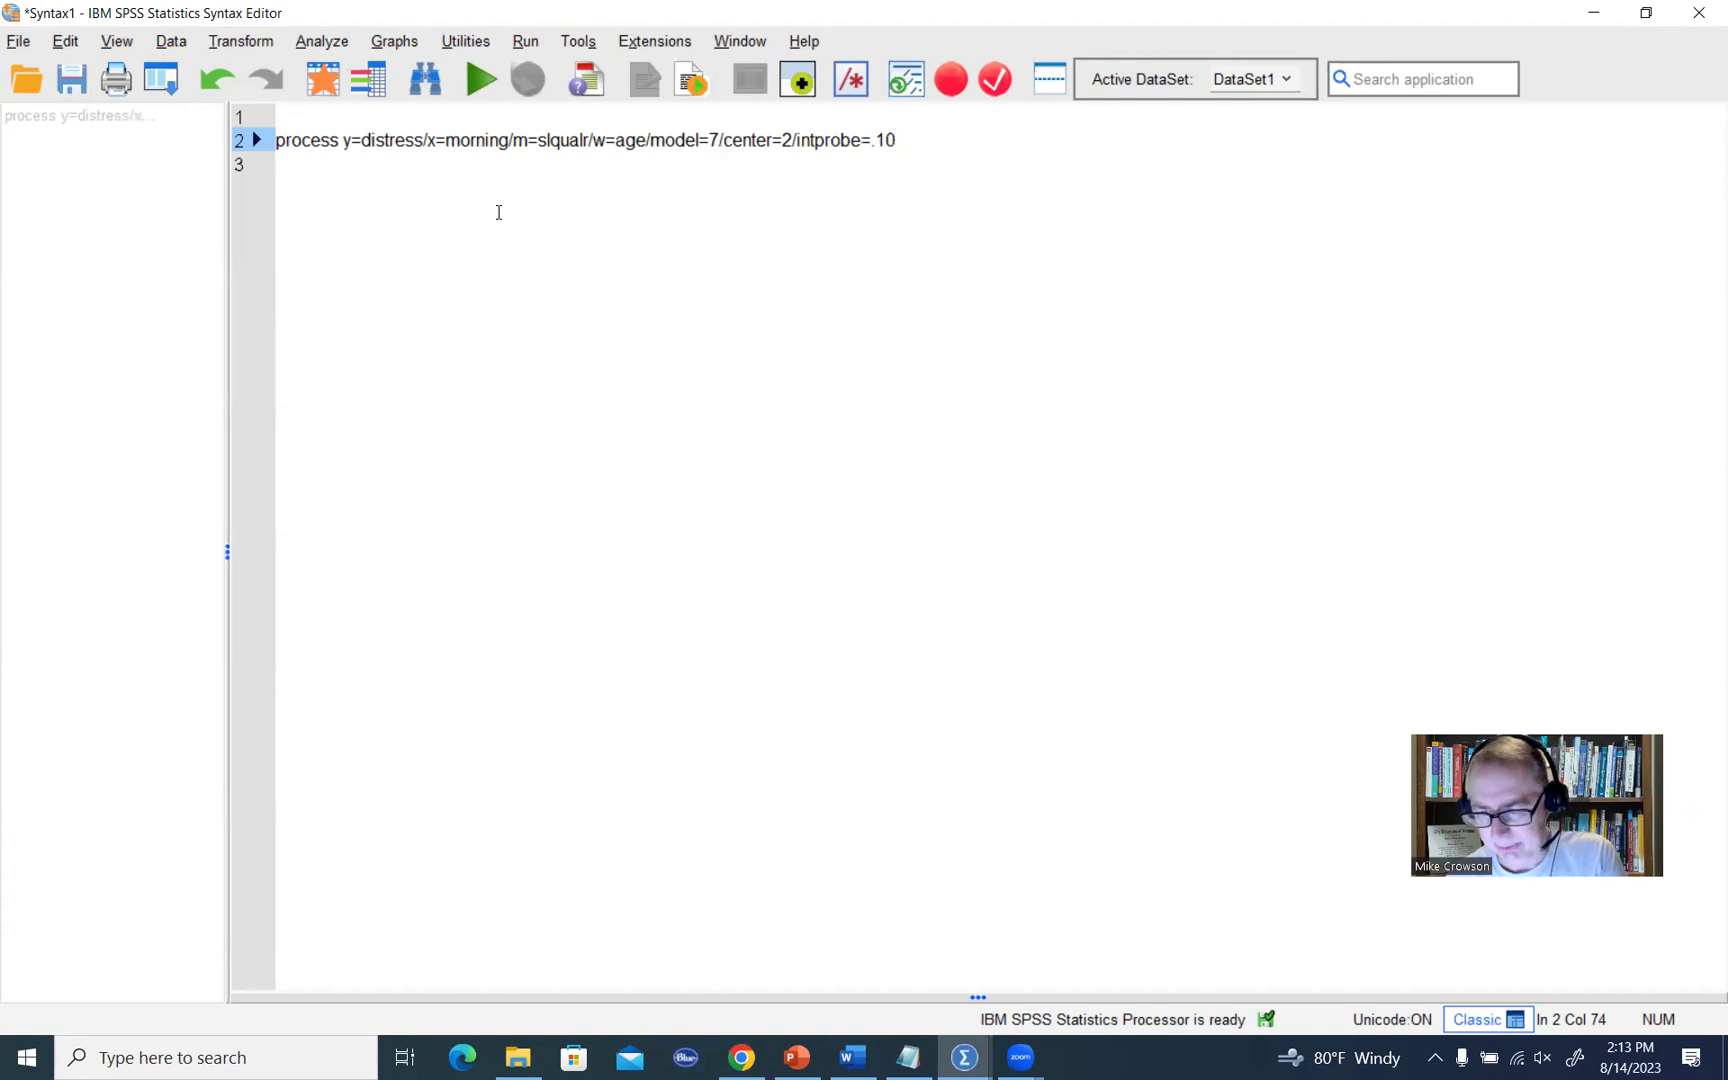
type("/")
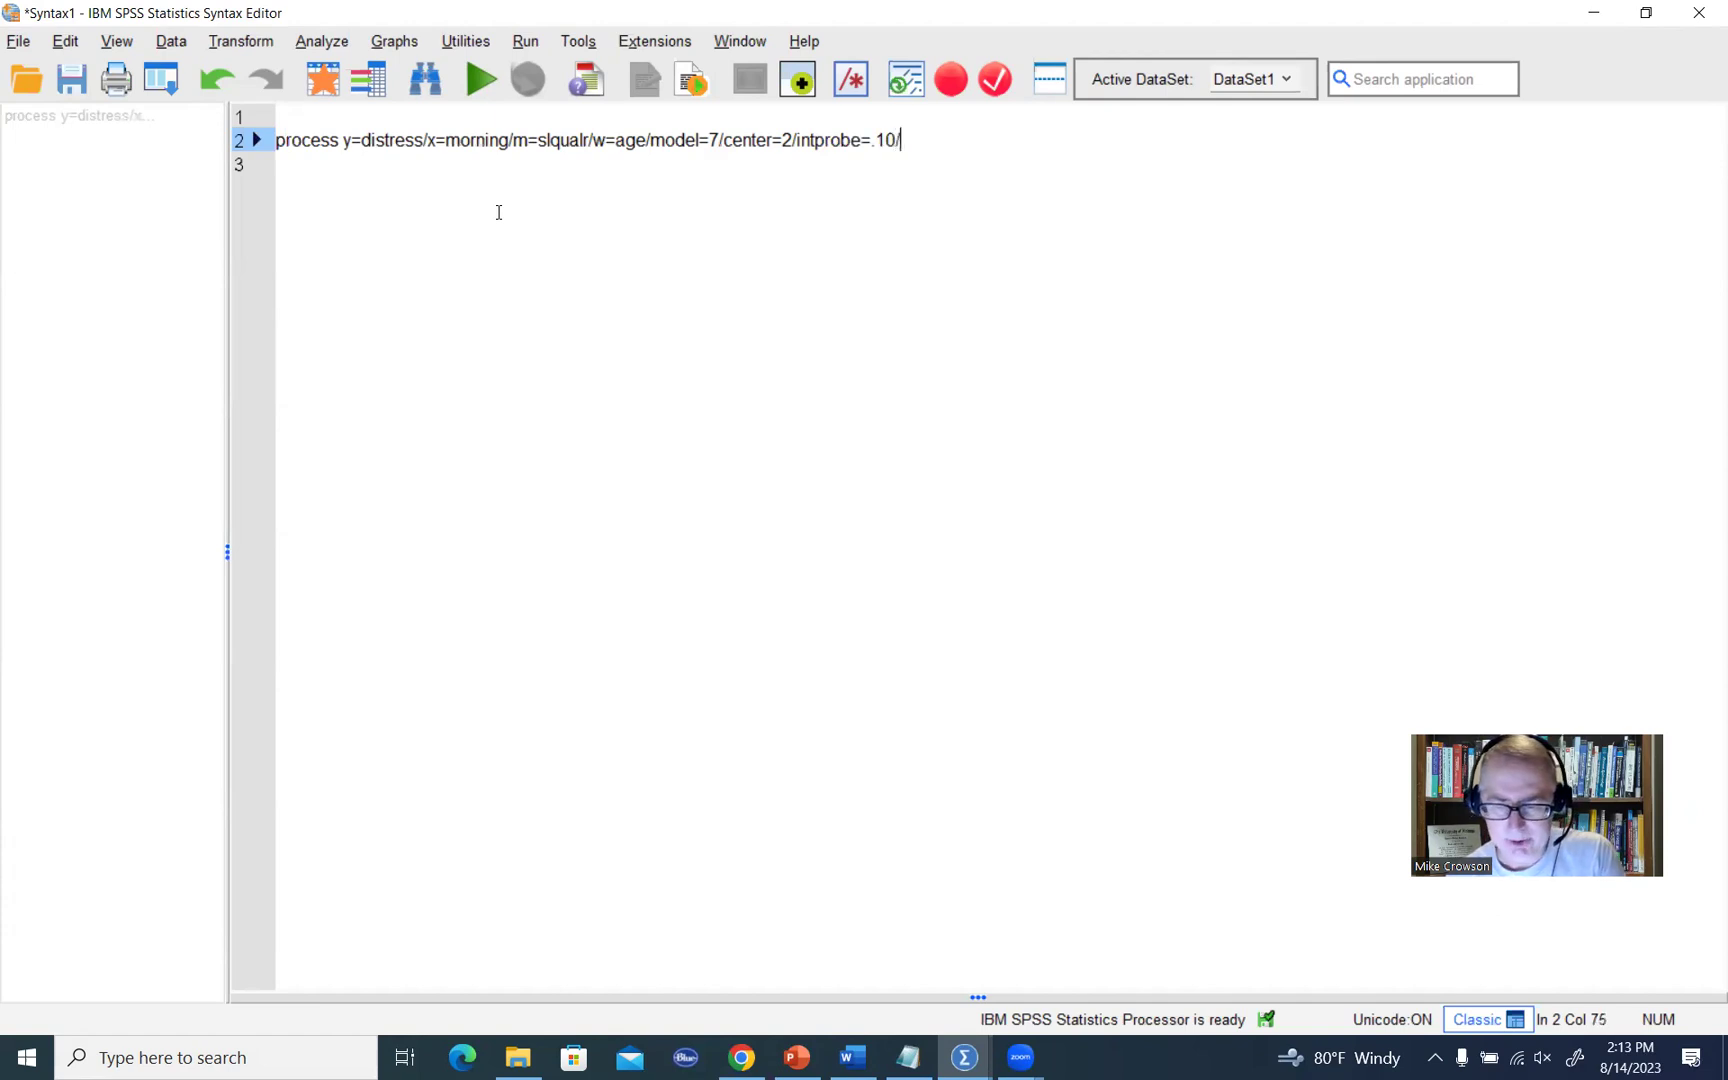
type("conf")
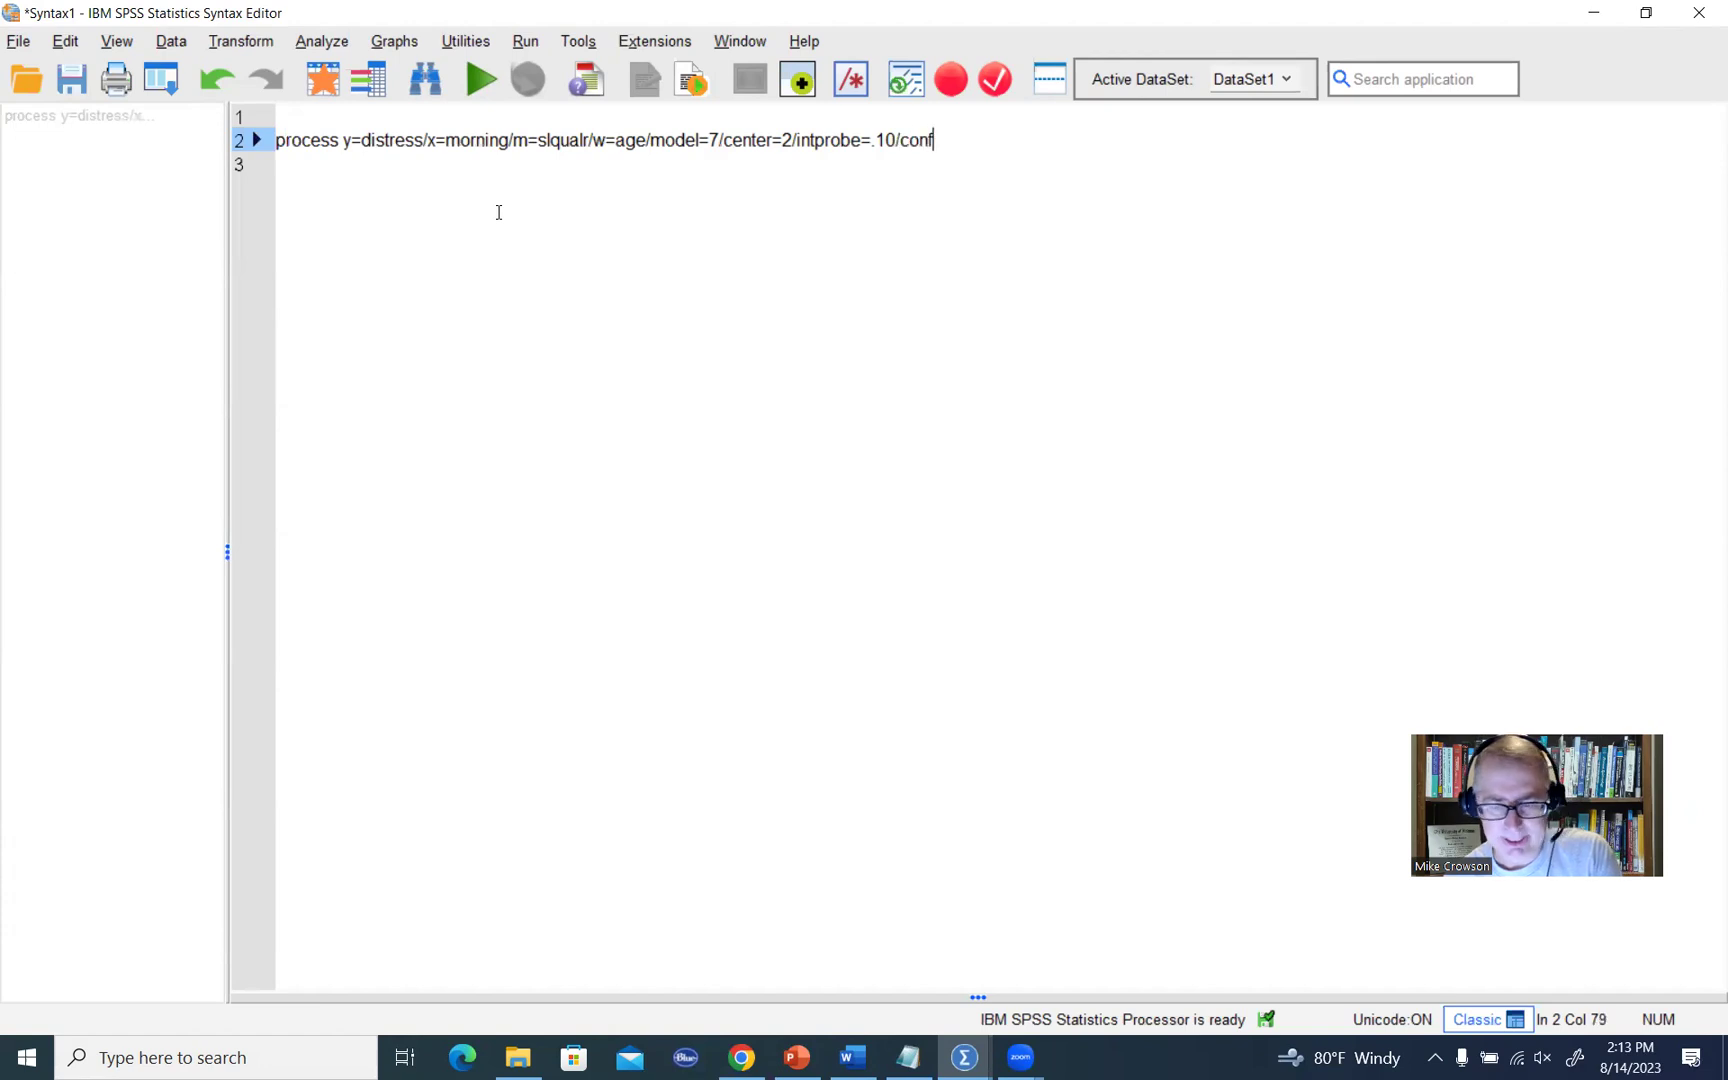
type("=95")
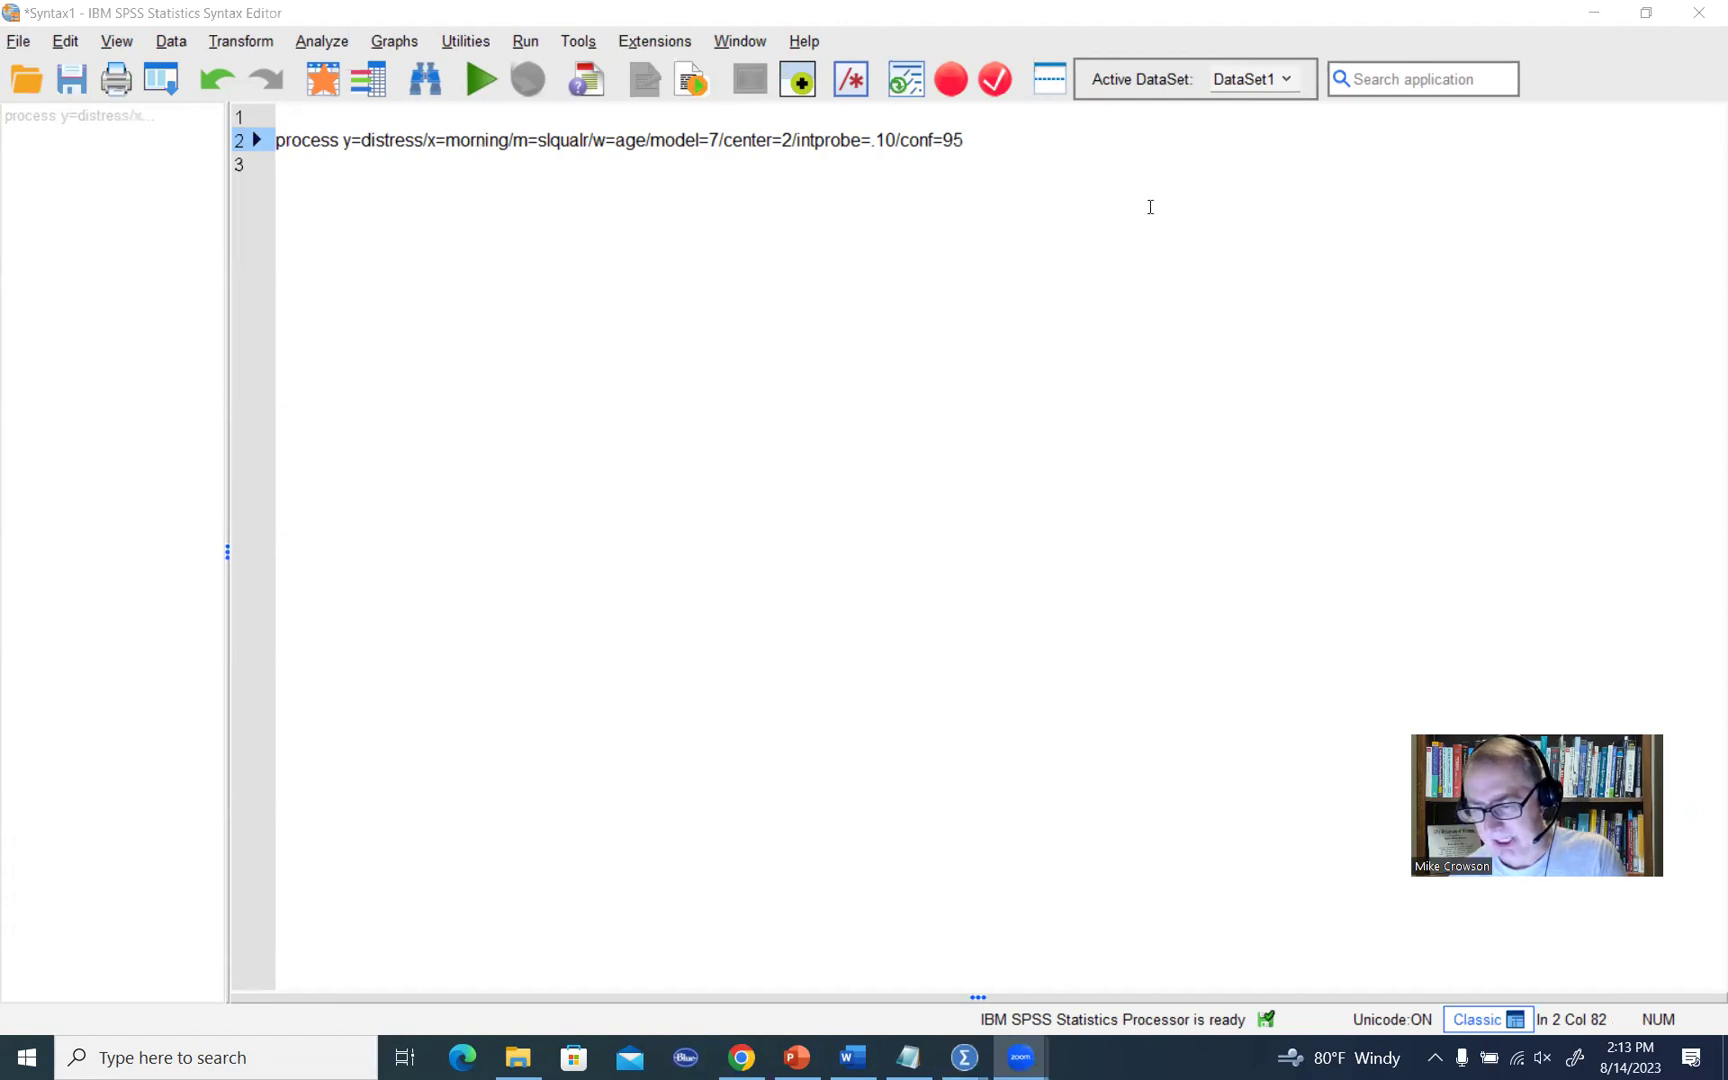
left_click(1080, 214)
left_click(983, 137)
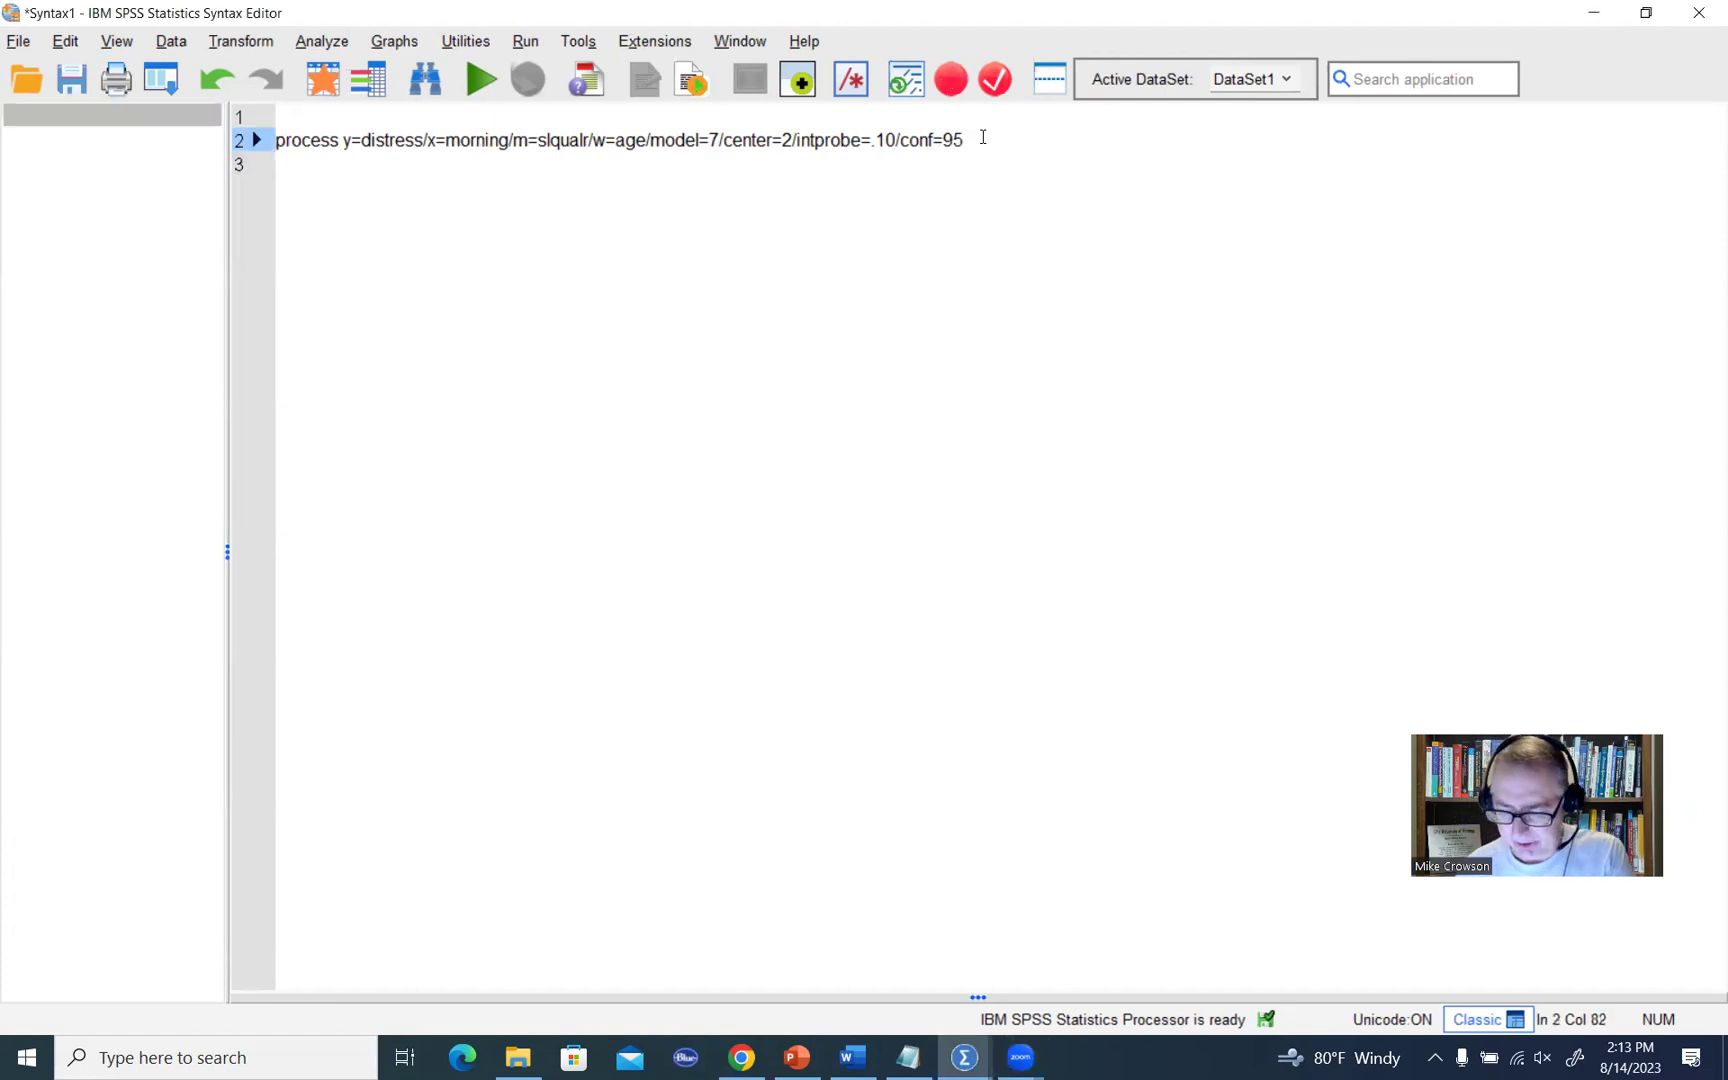
key("BackSpace")
type("9")
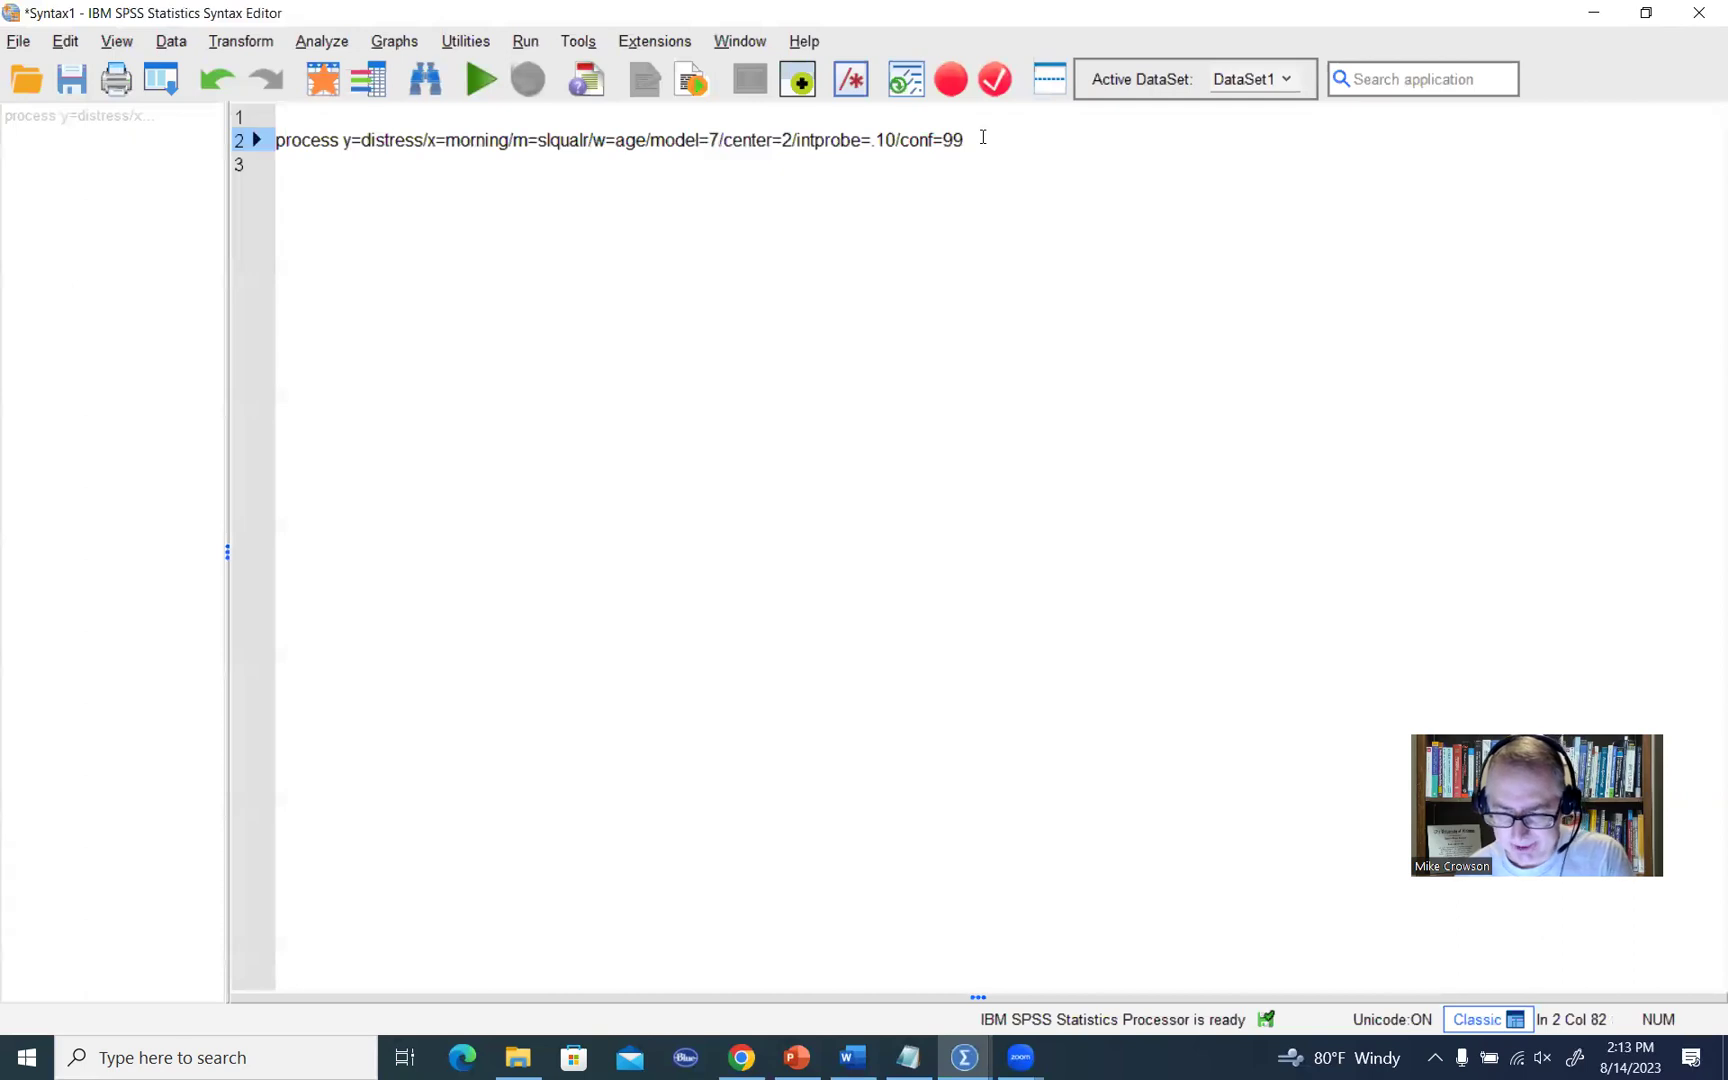
key("BackSpace")
type("5")
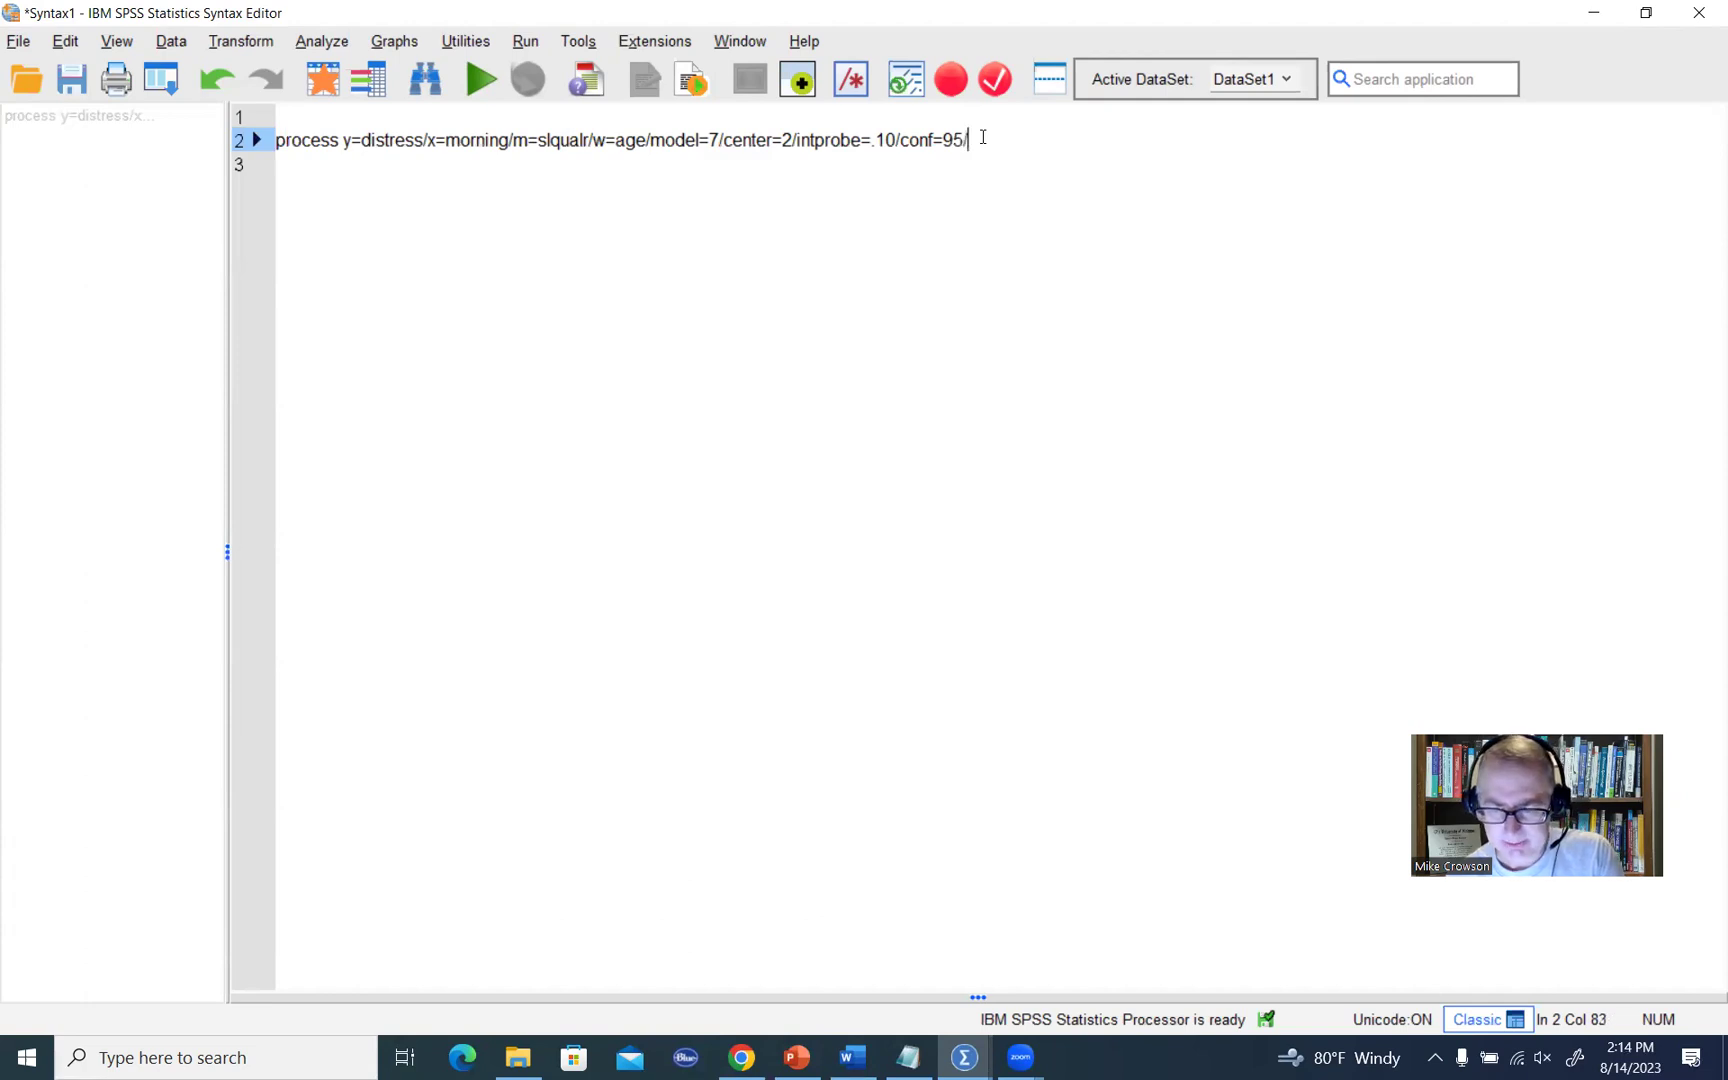
type("/boot=")
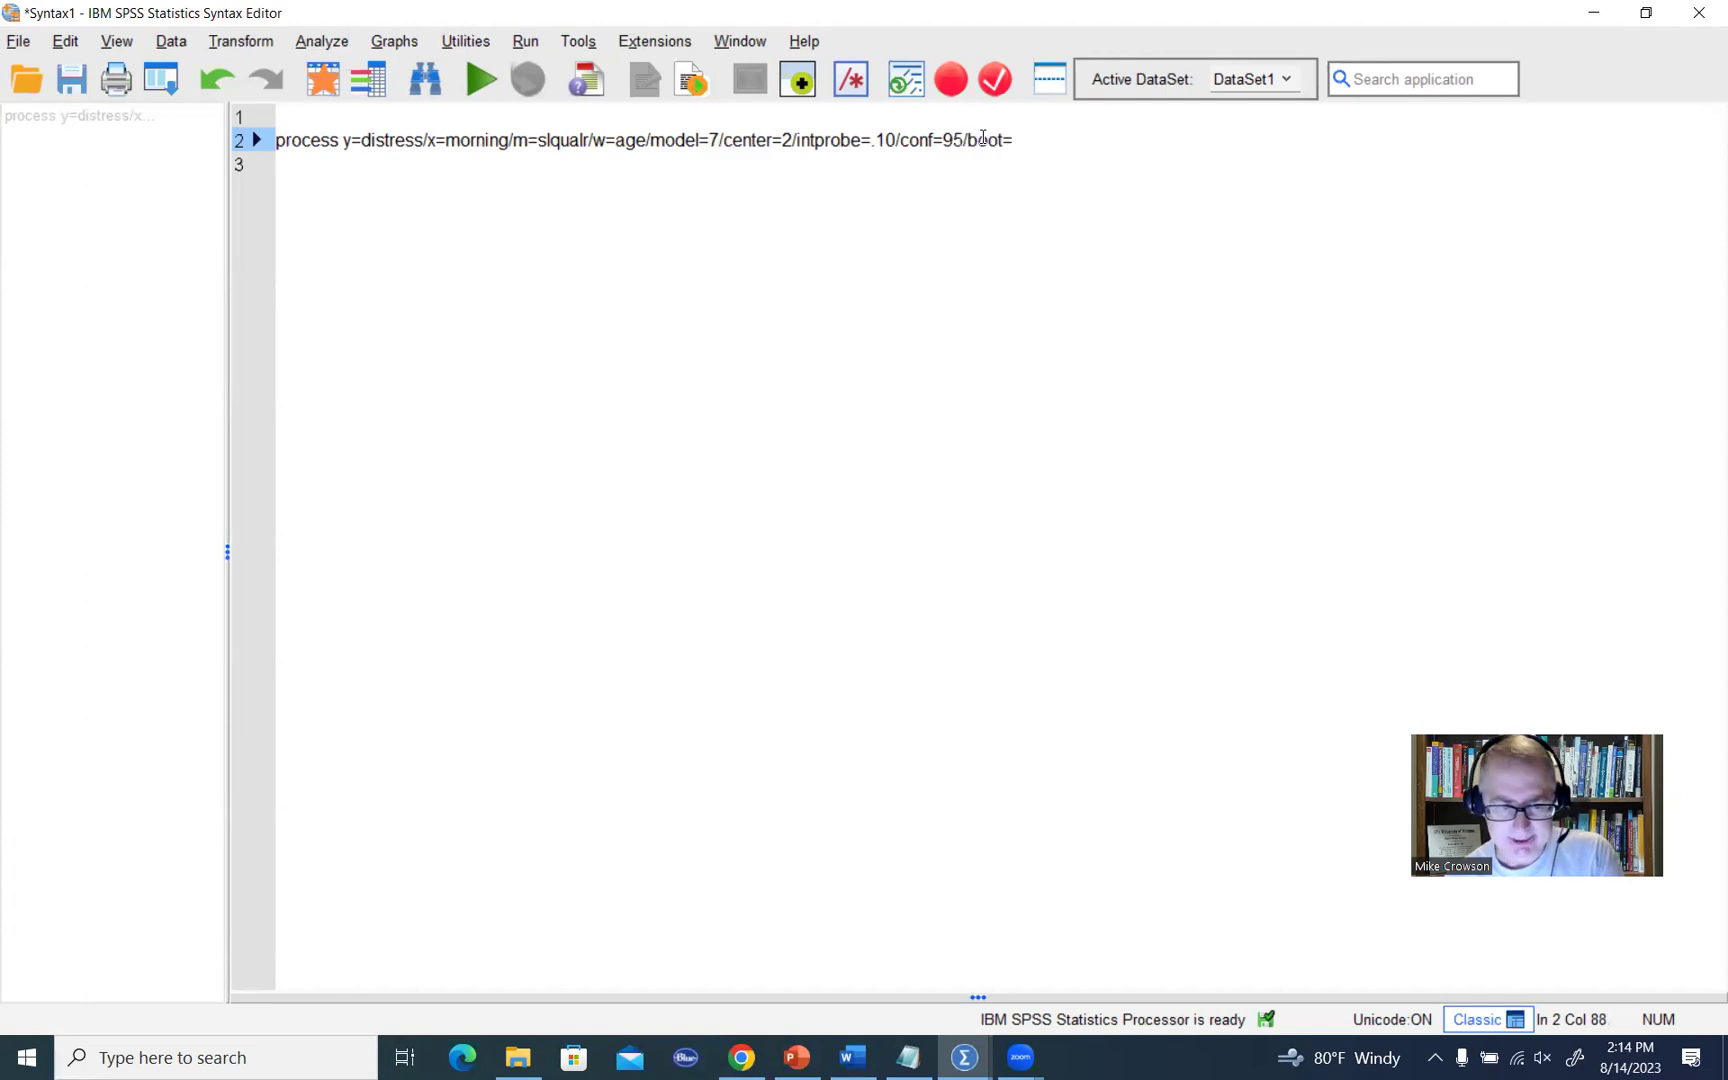
type("5000")
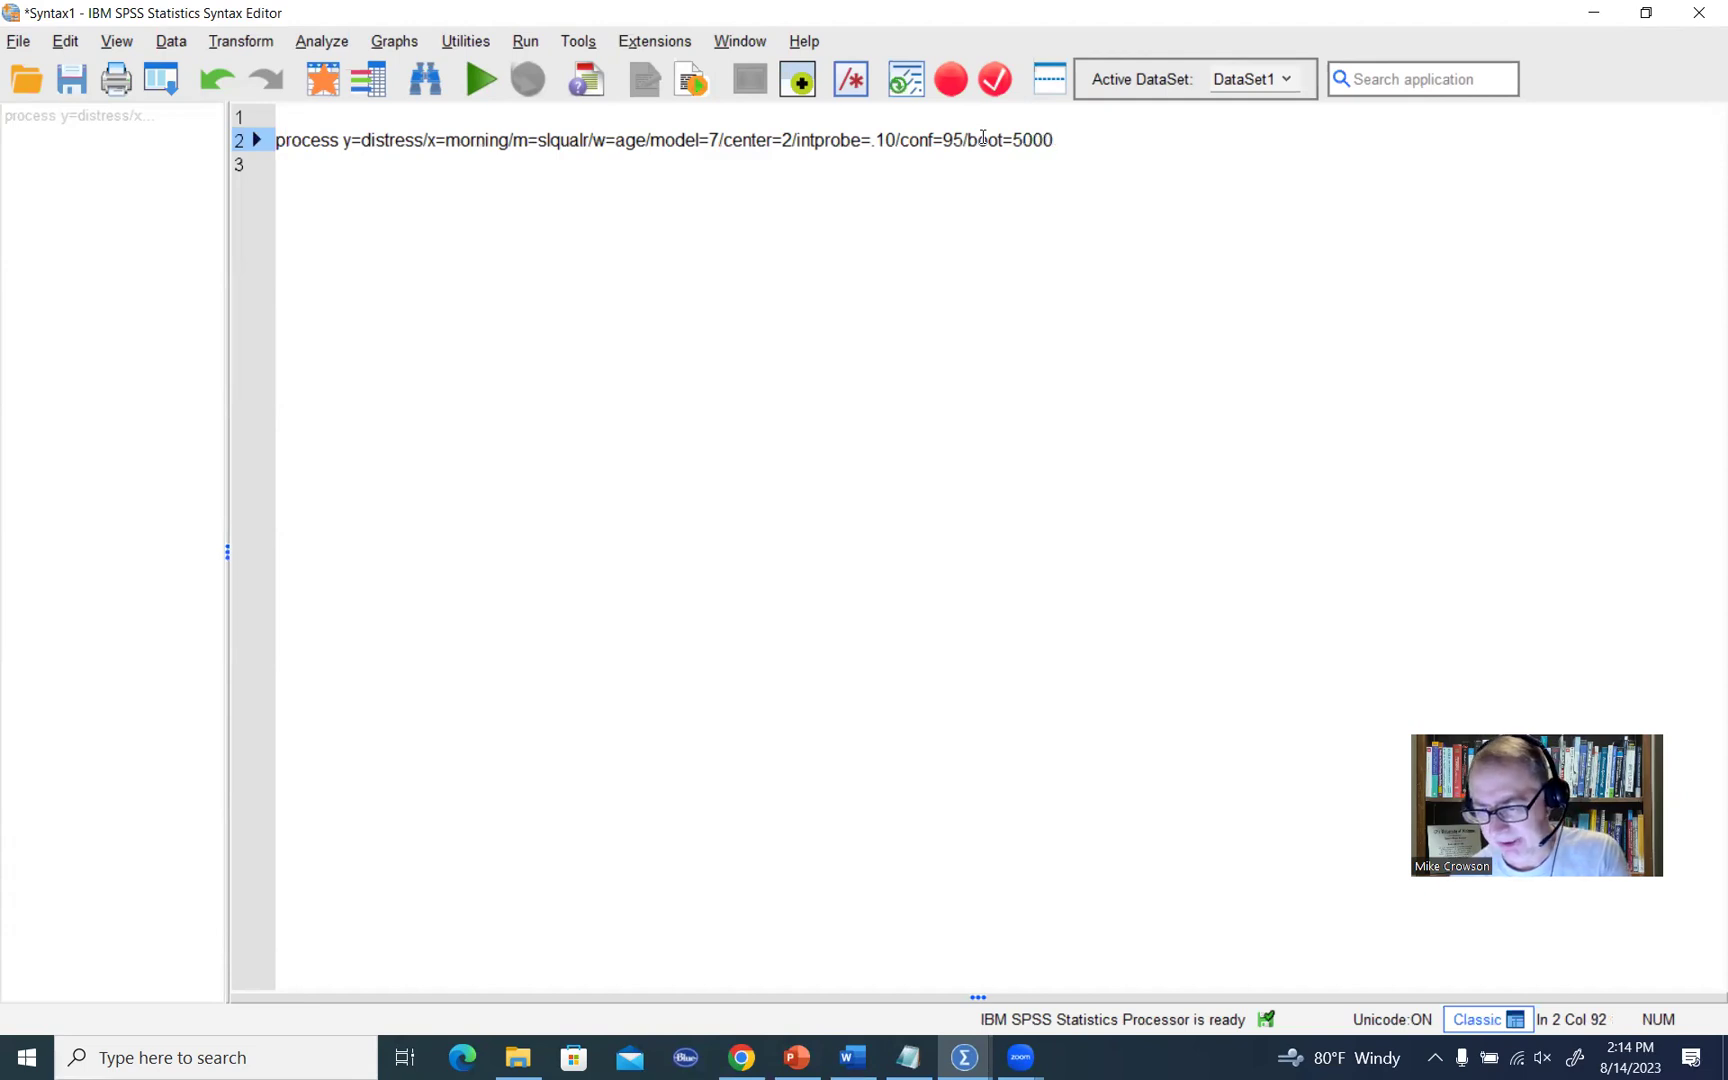
type("/")
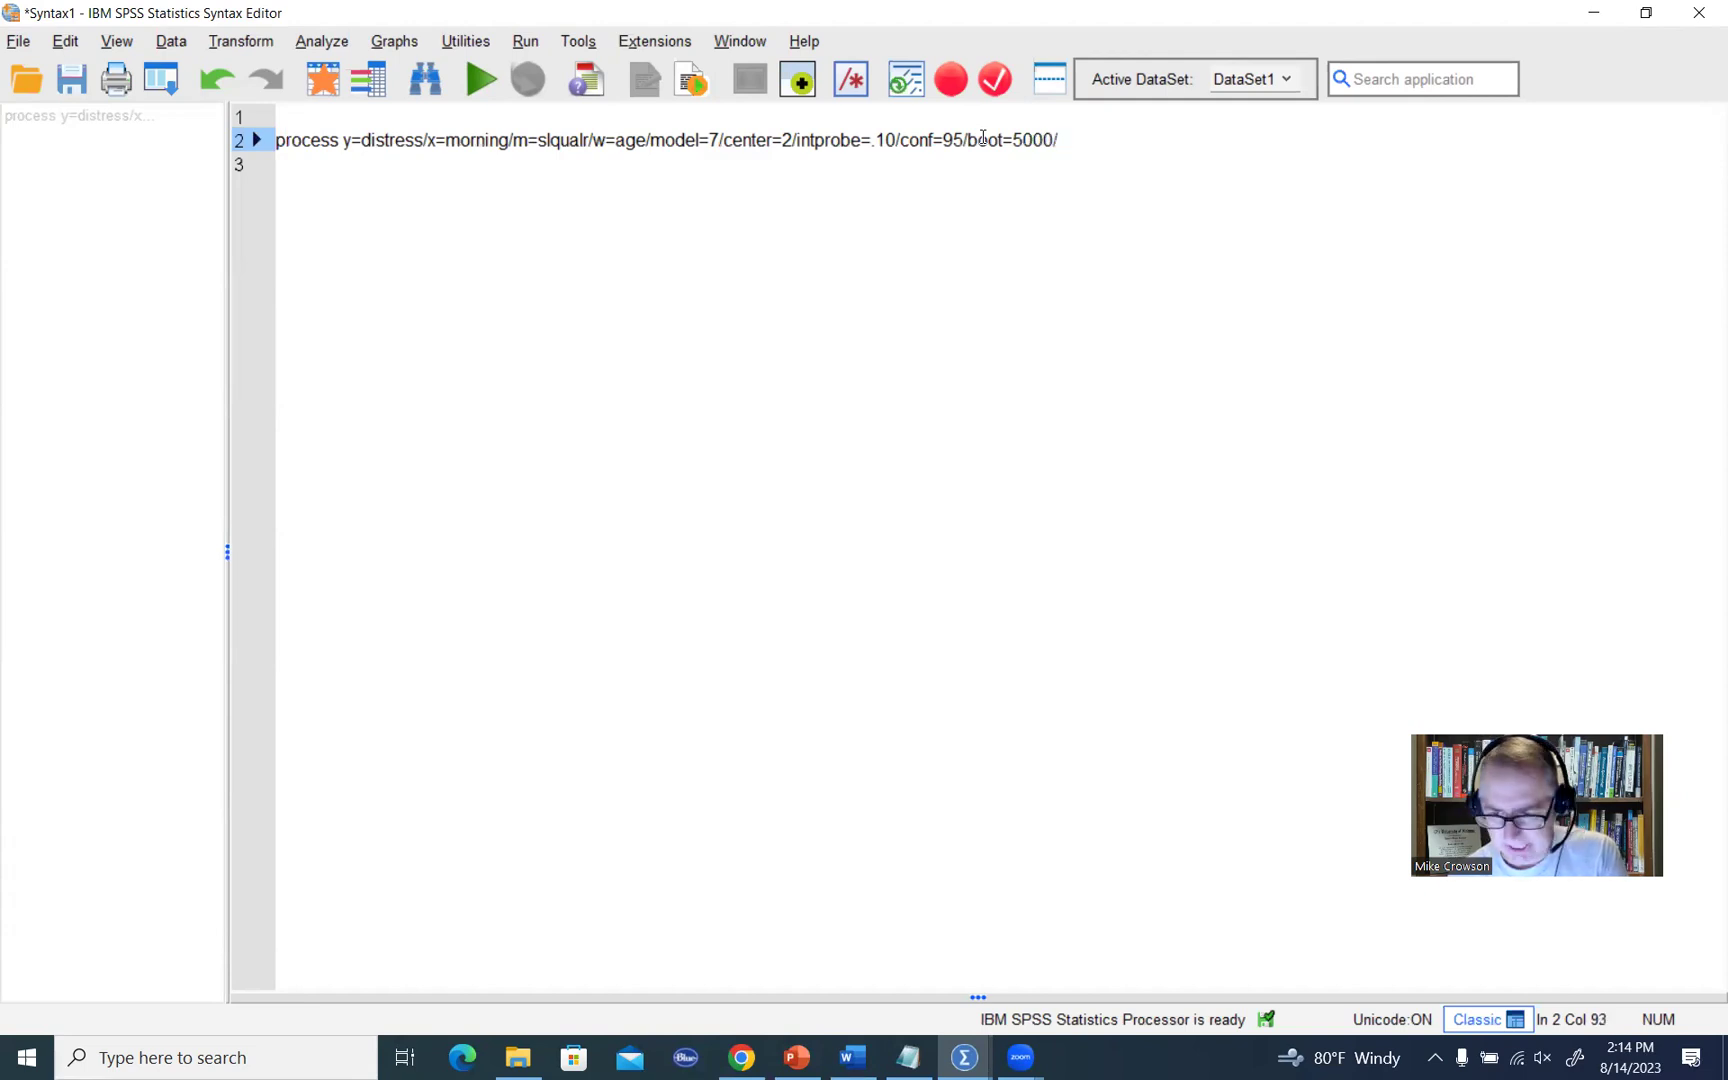
type("plot=1")
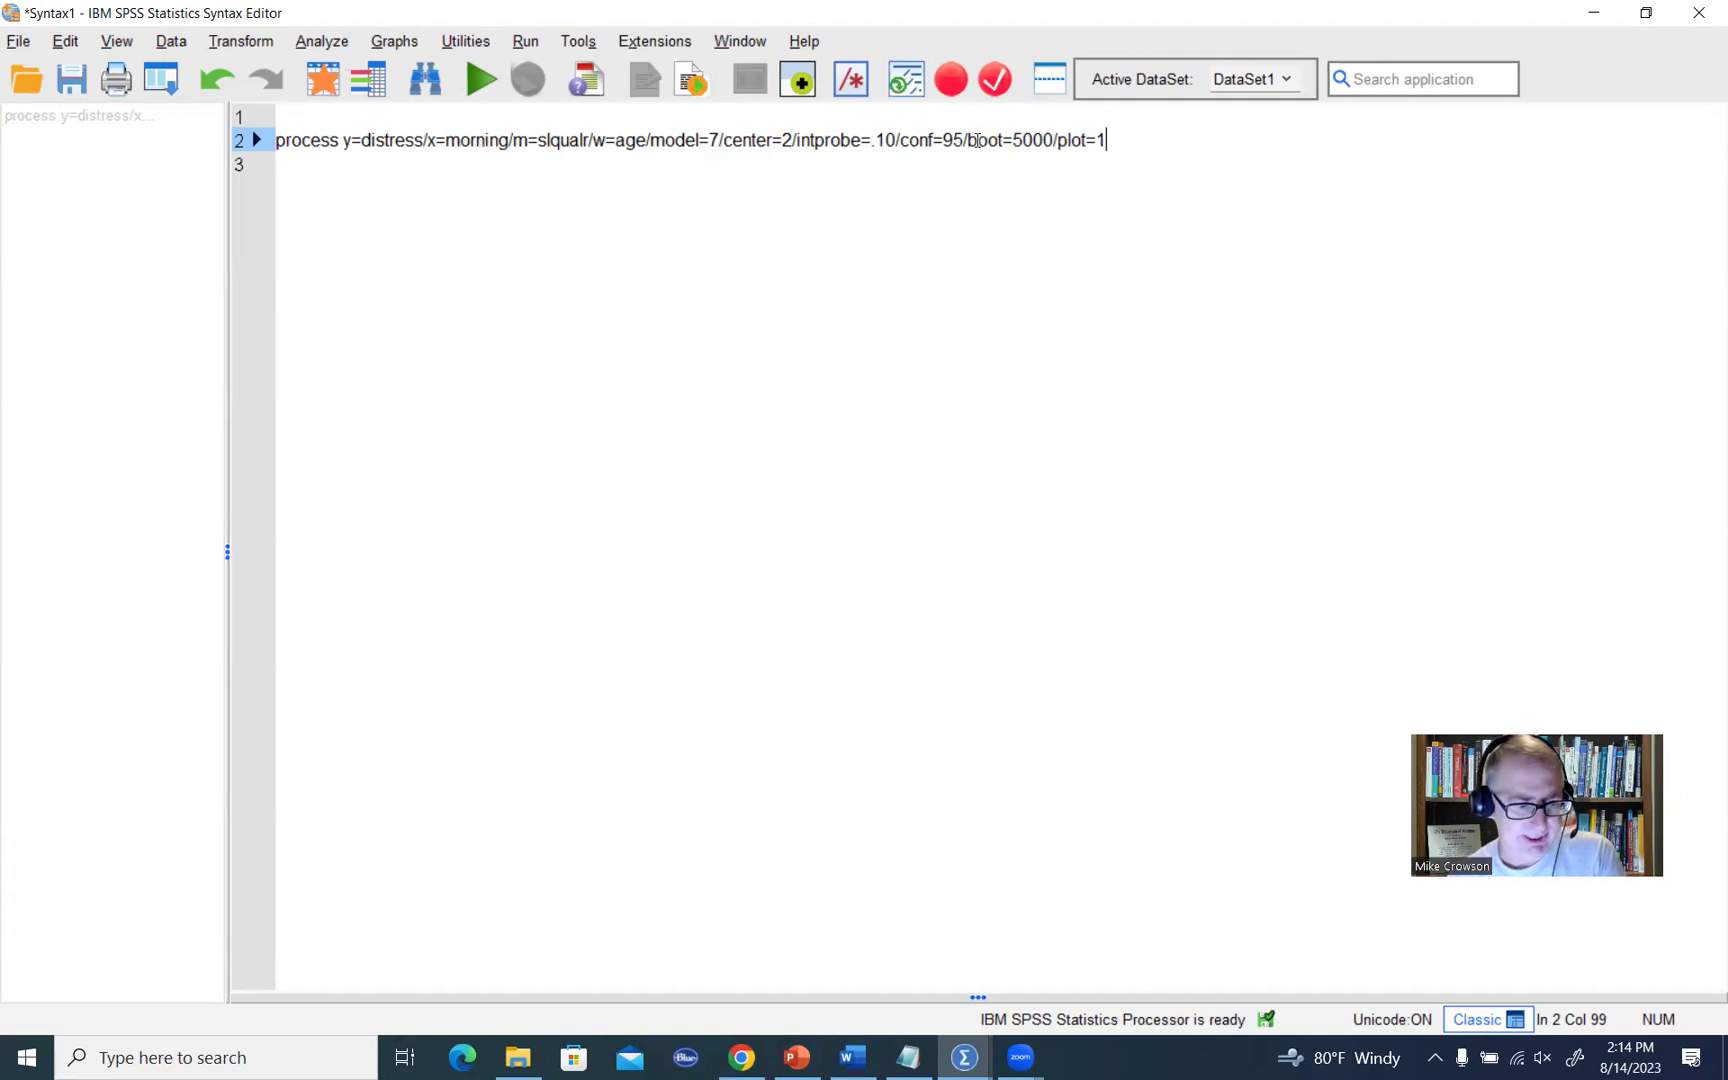
type("/")
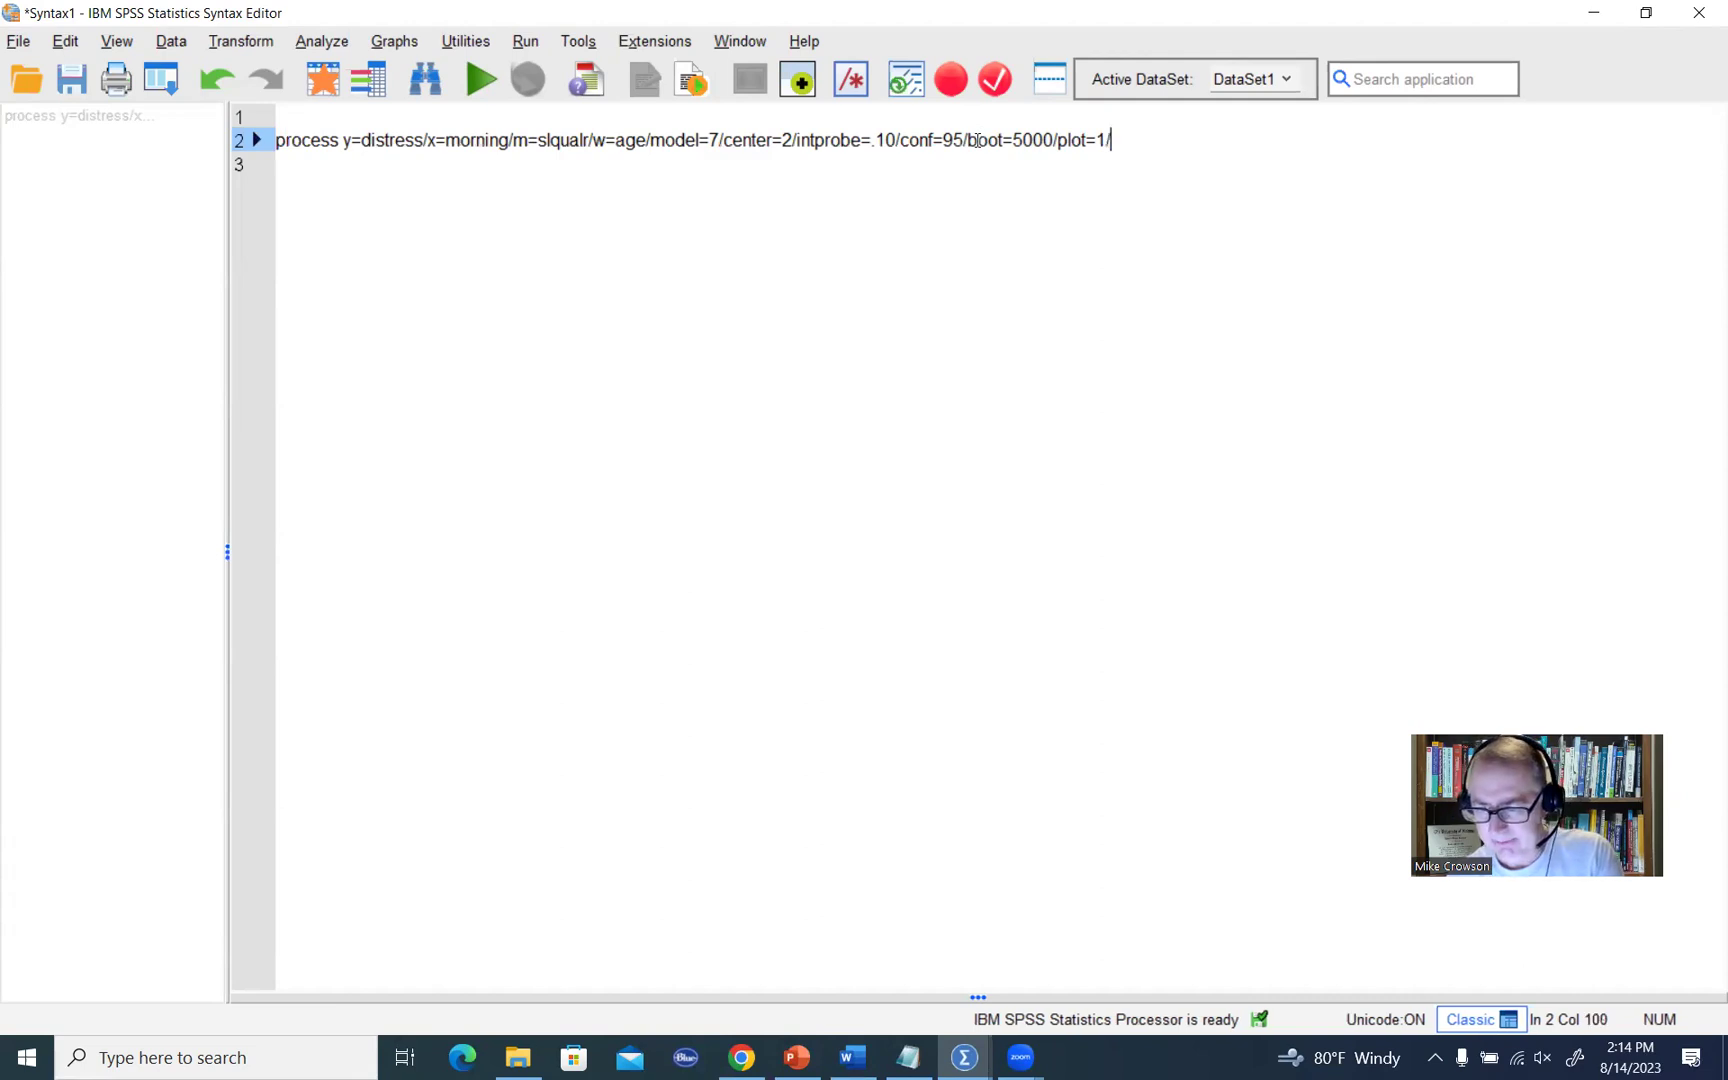
type("jn=1")
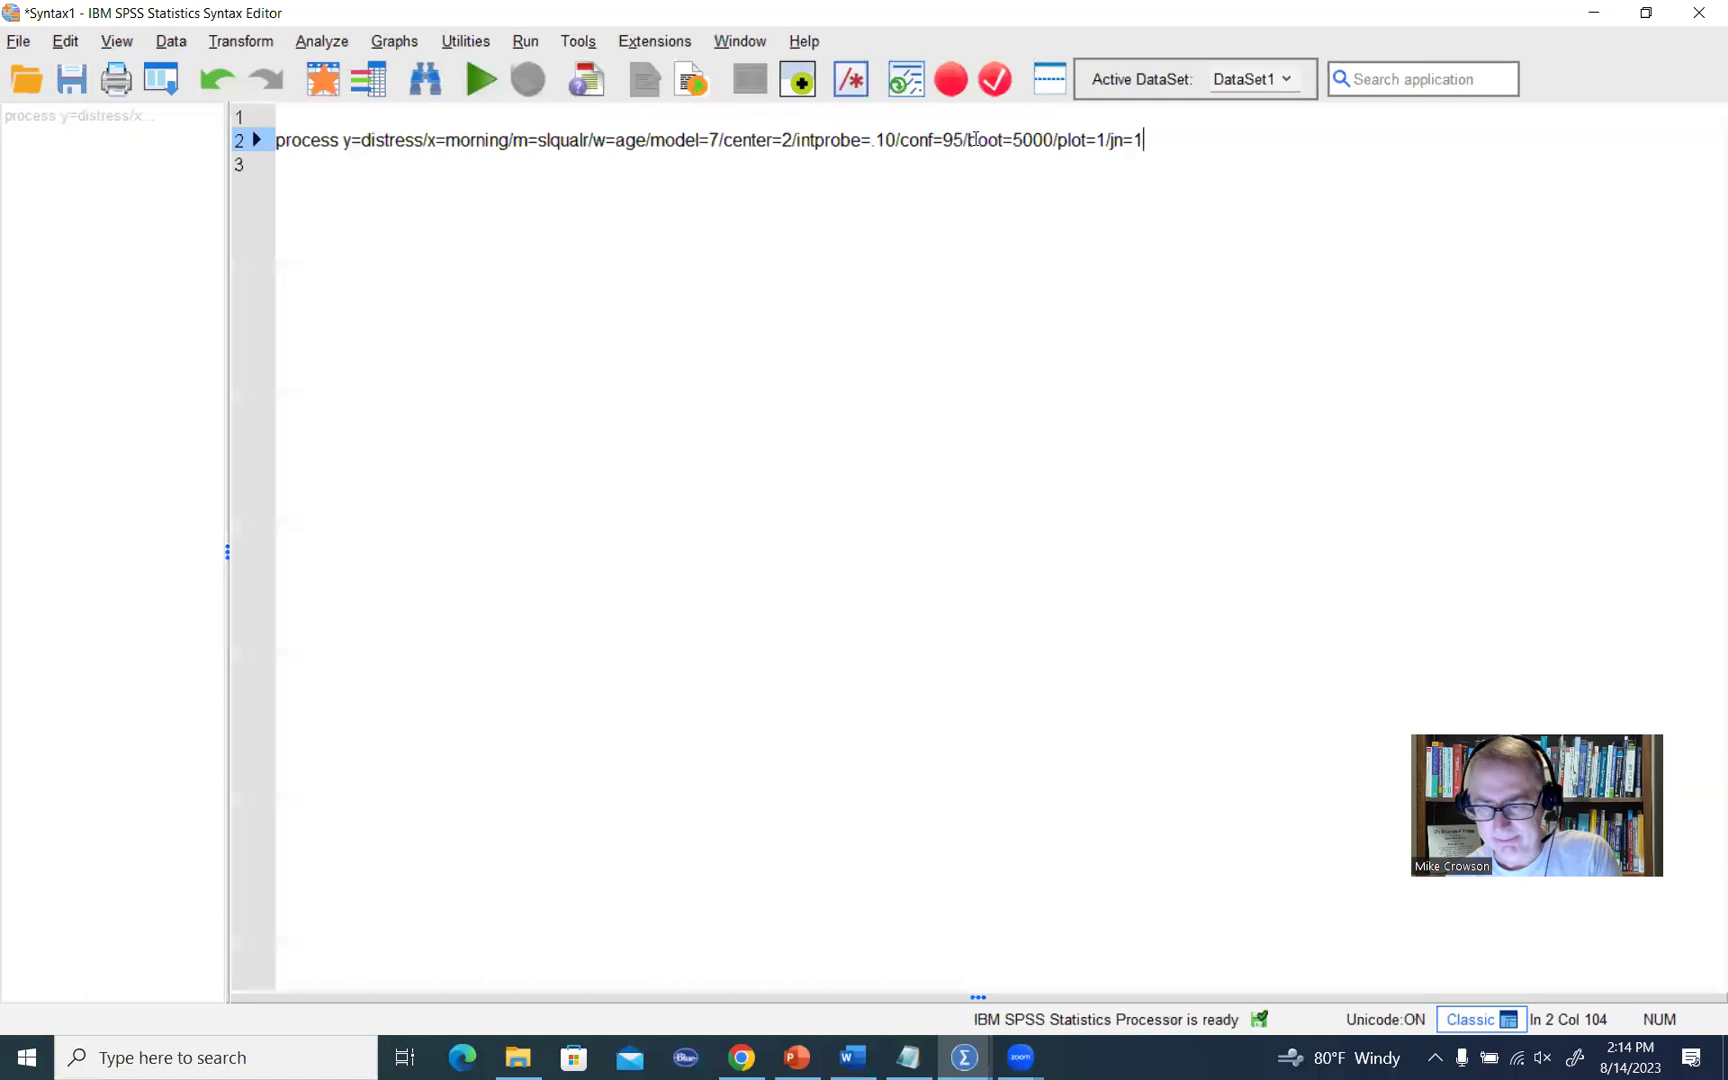
type("/")
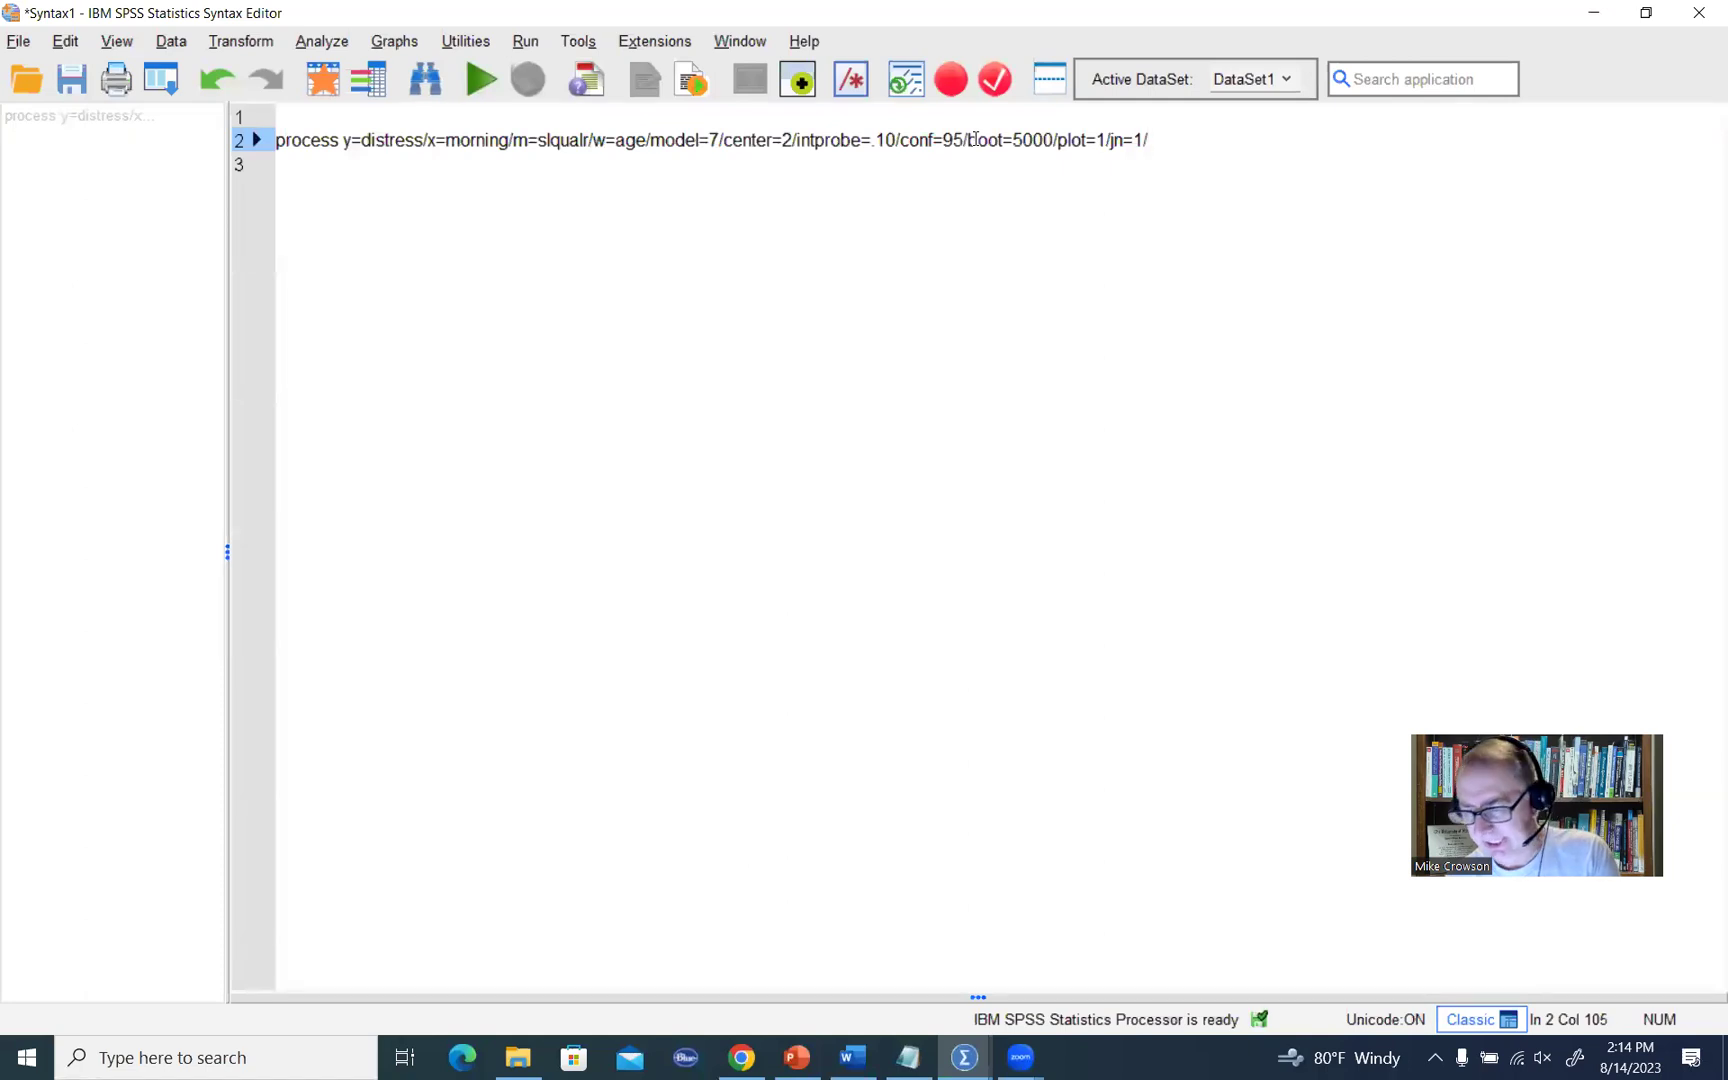
type("s")
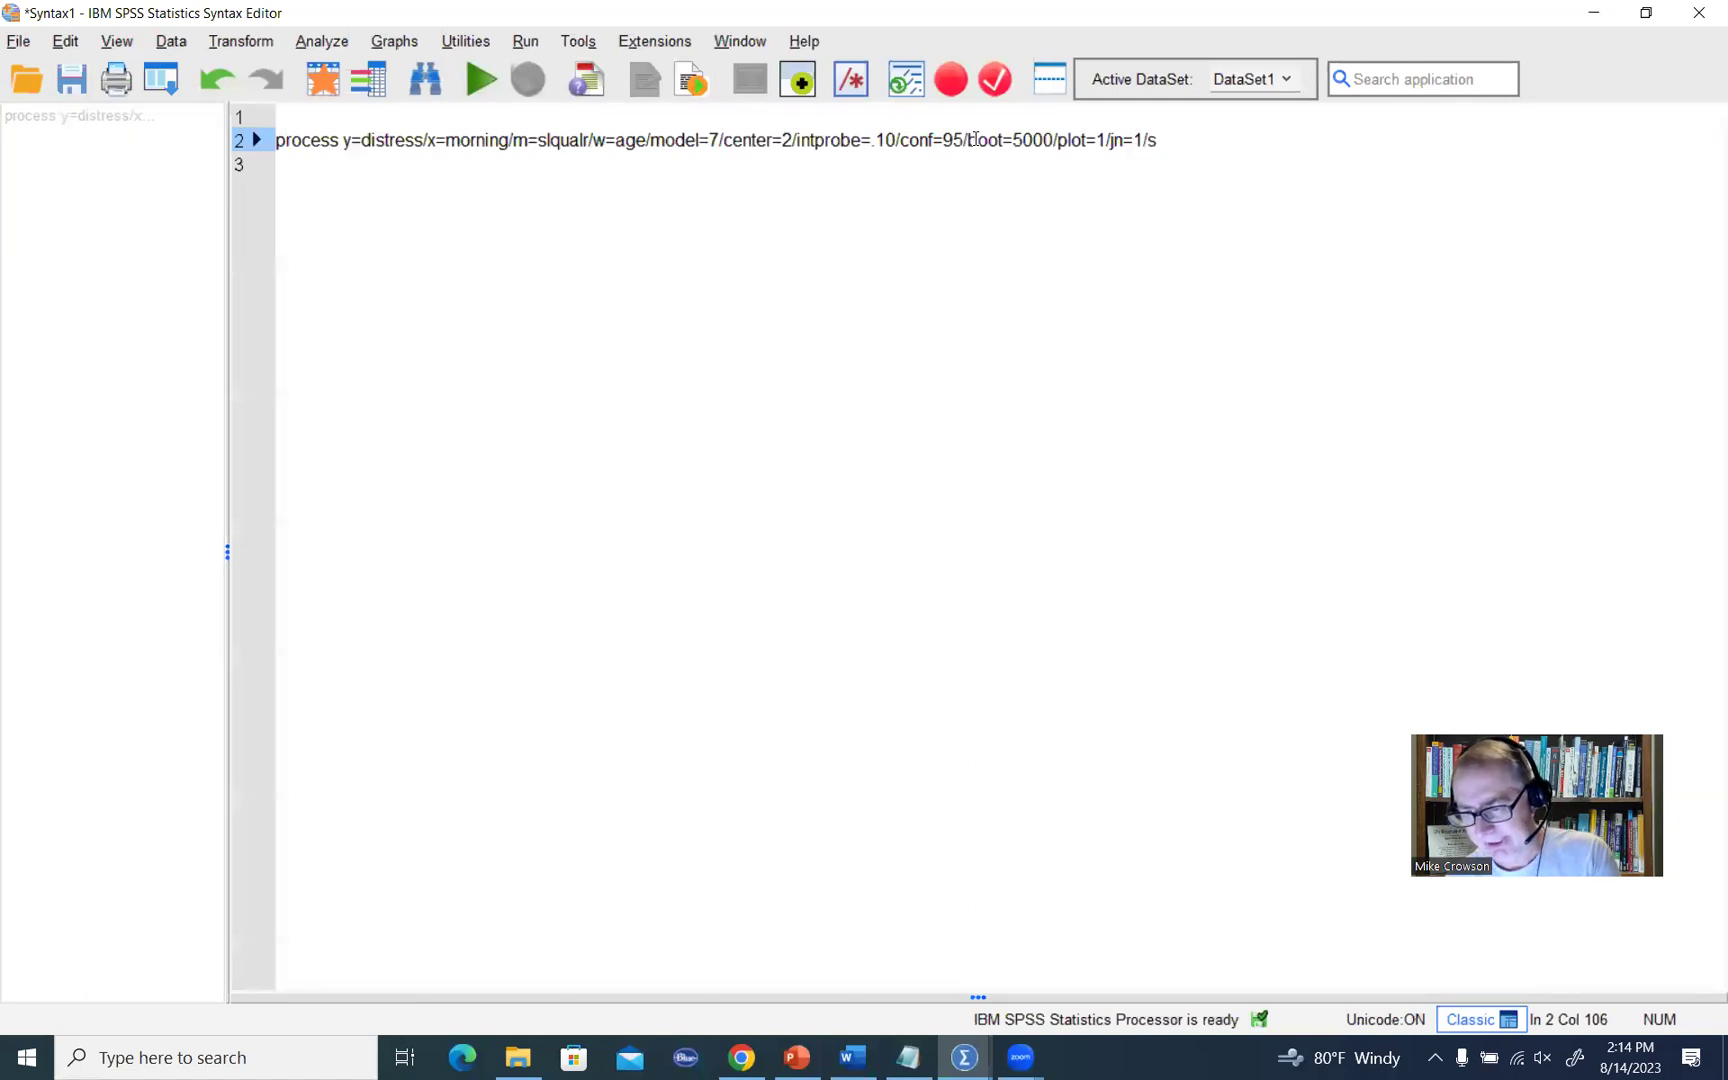
type("eed=12")
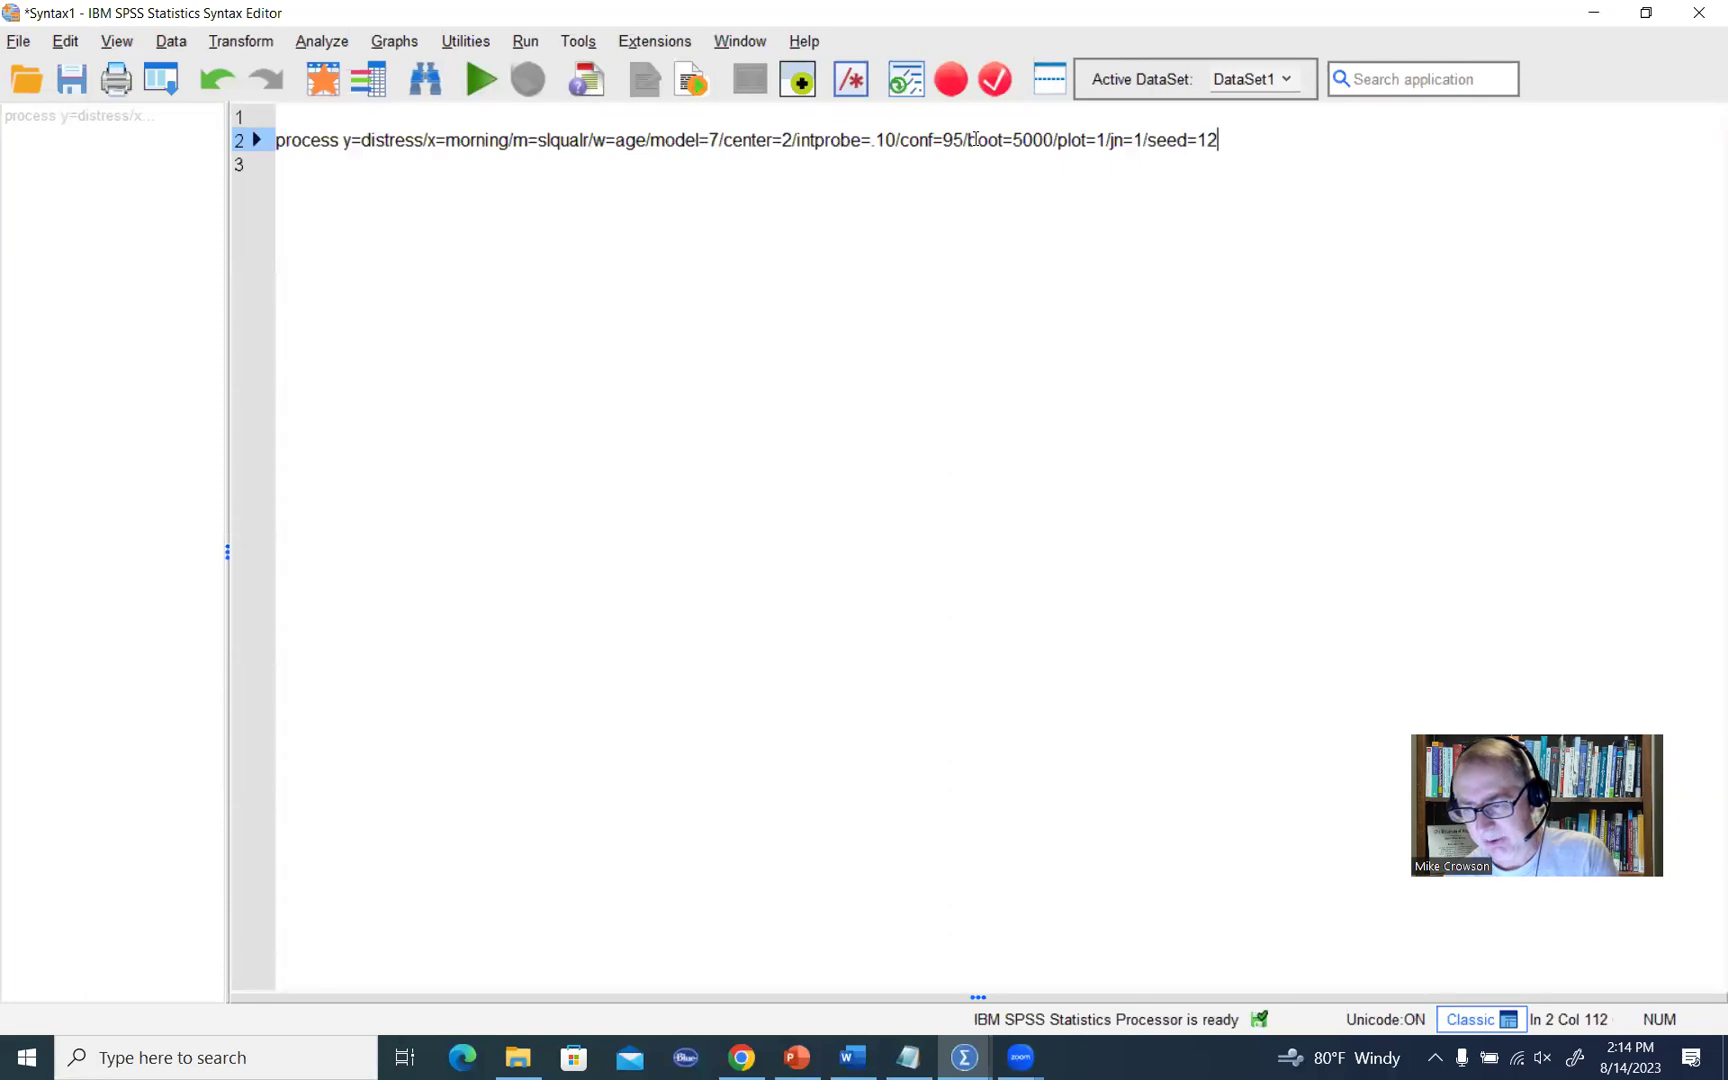
type("345.")
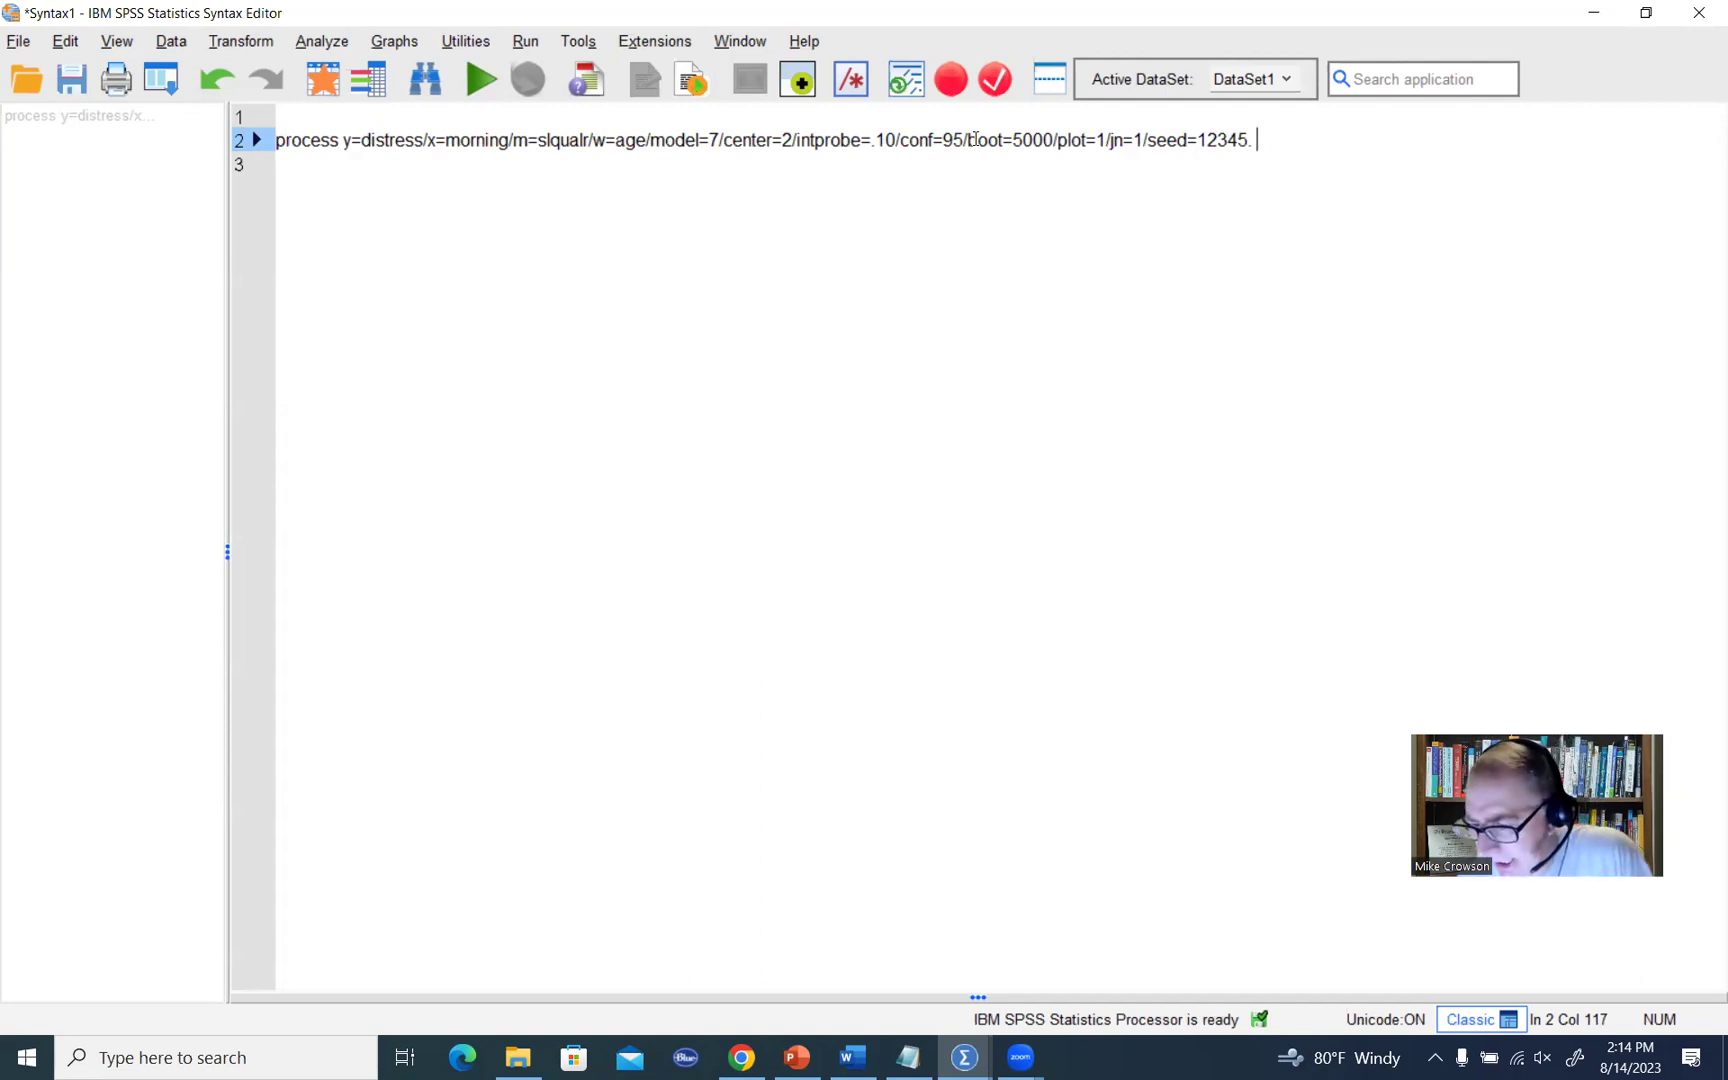
key("Down")
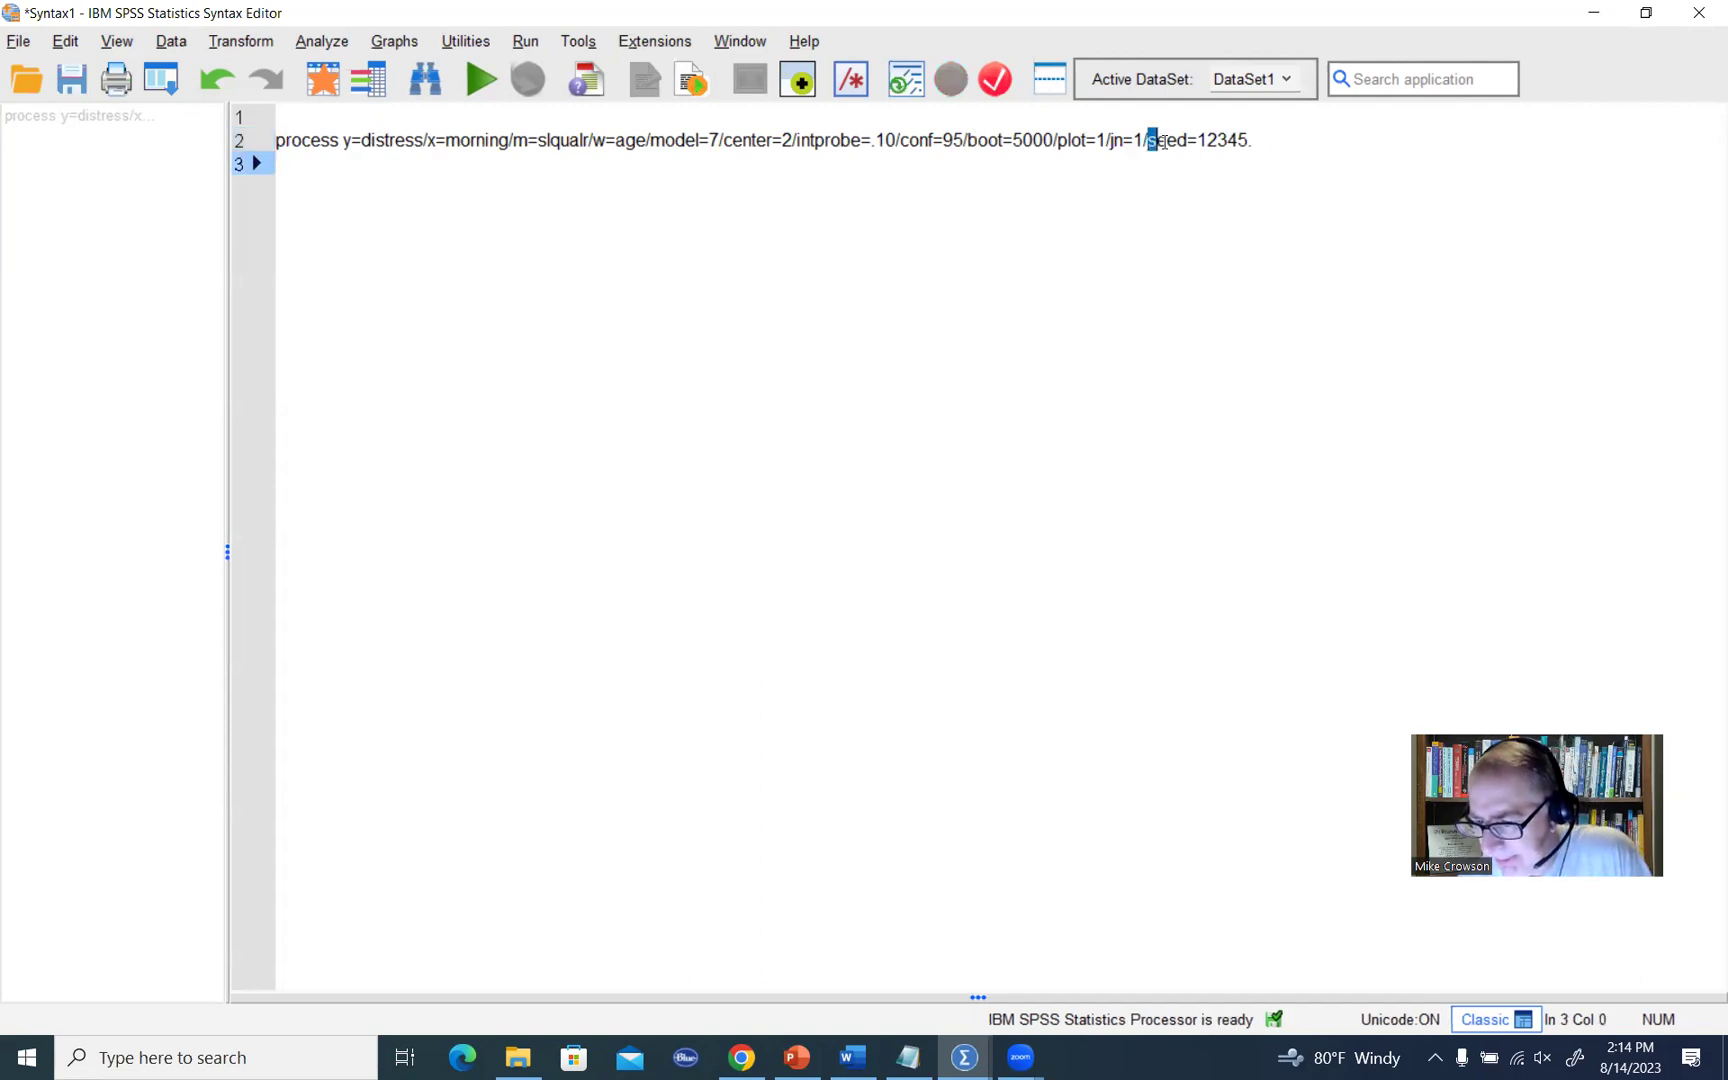
left_click_drag(1162, 141, 1252, 142)
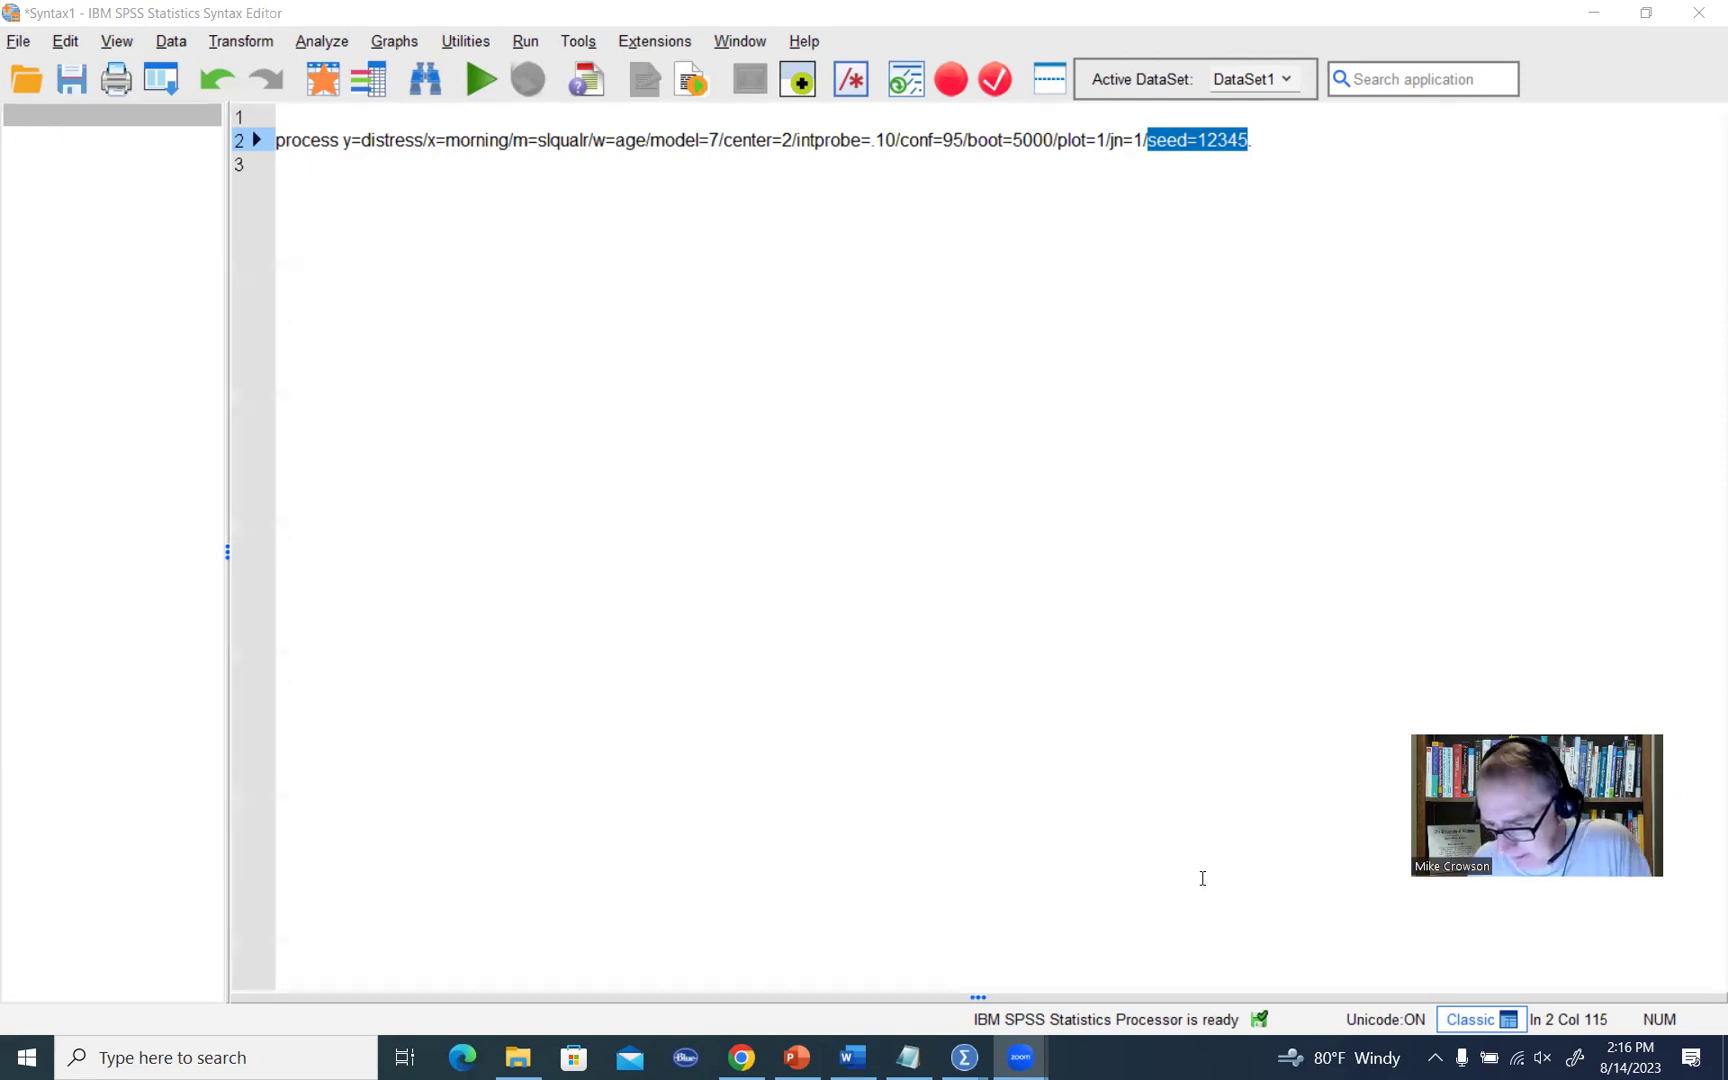
left_click(1283, 140)
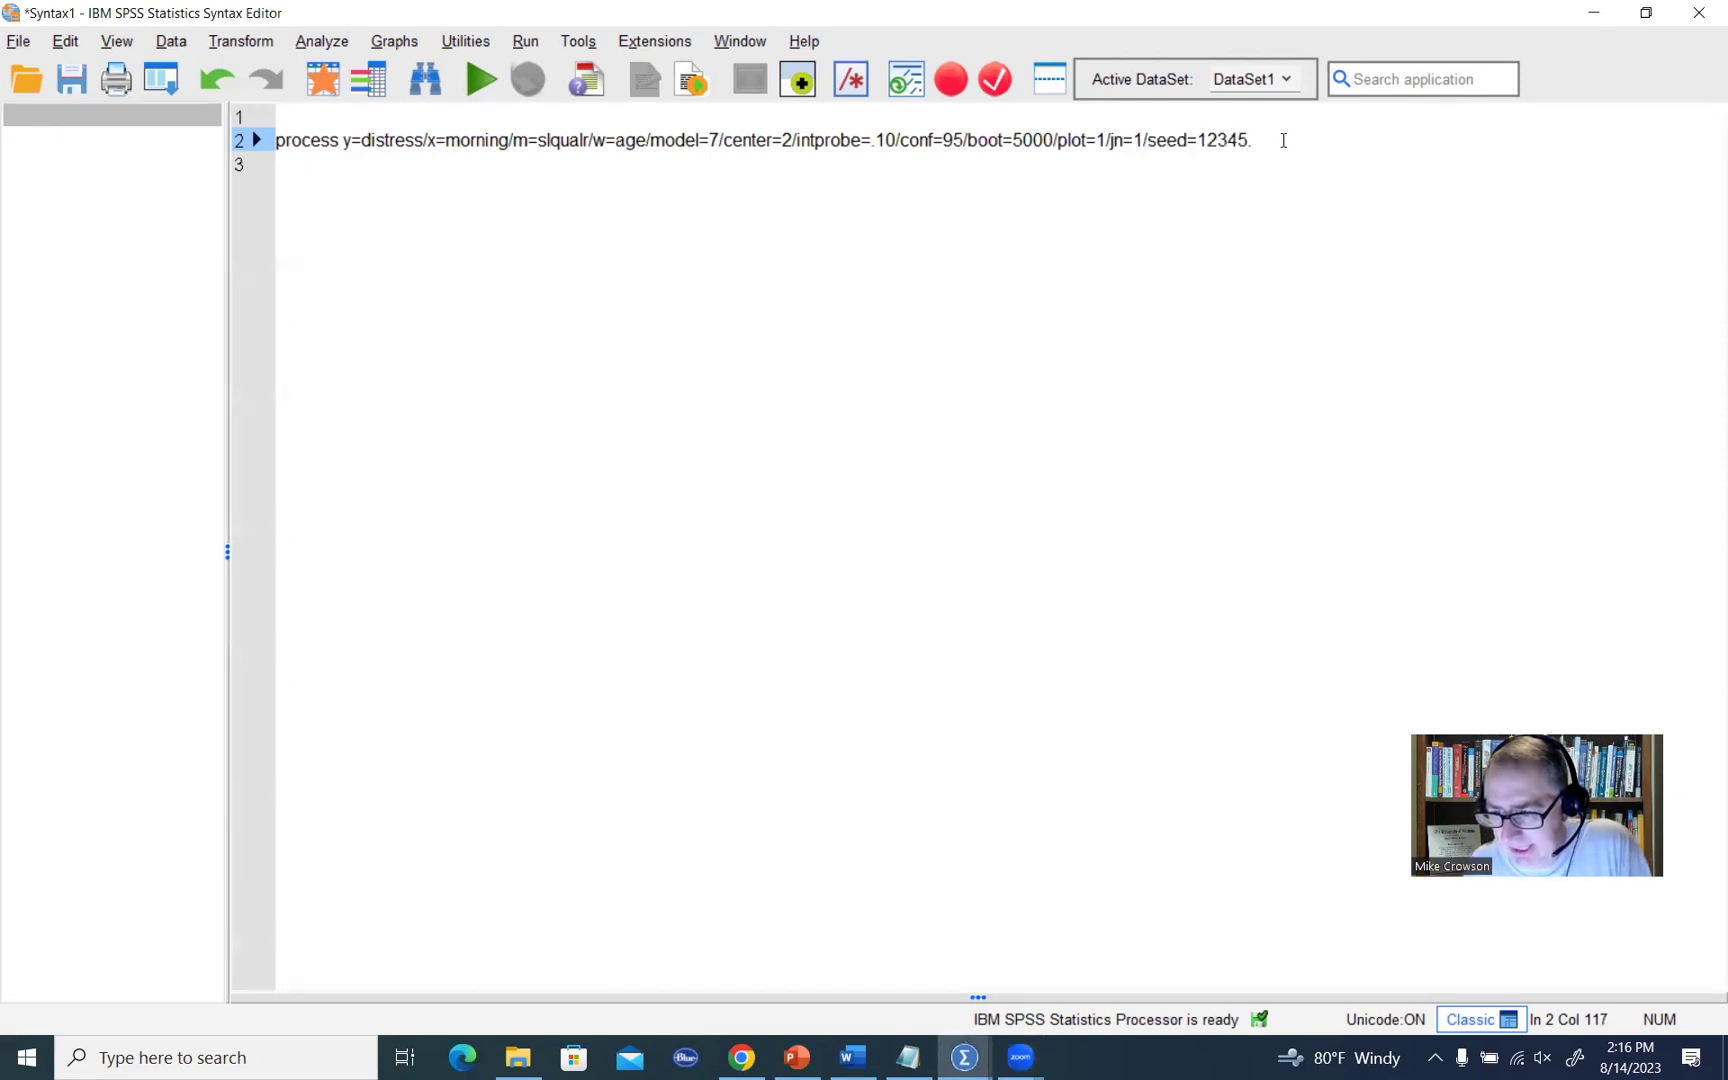
key("BackSpace")
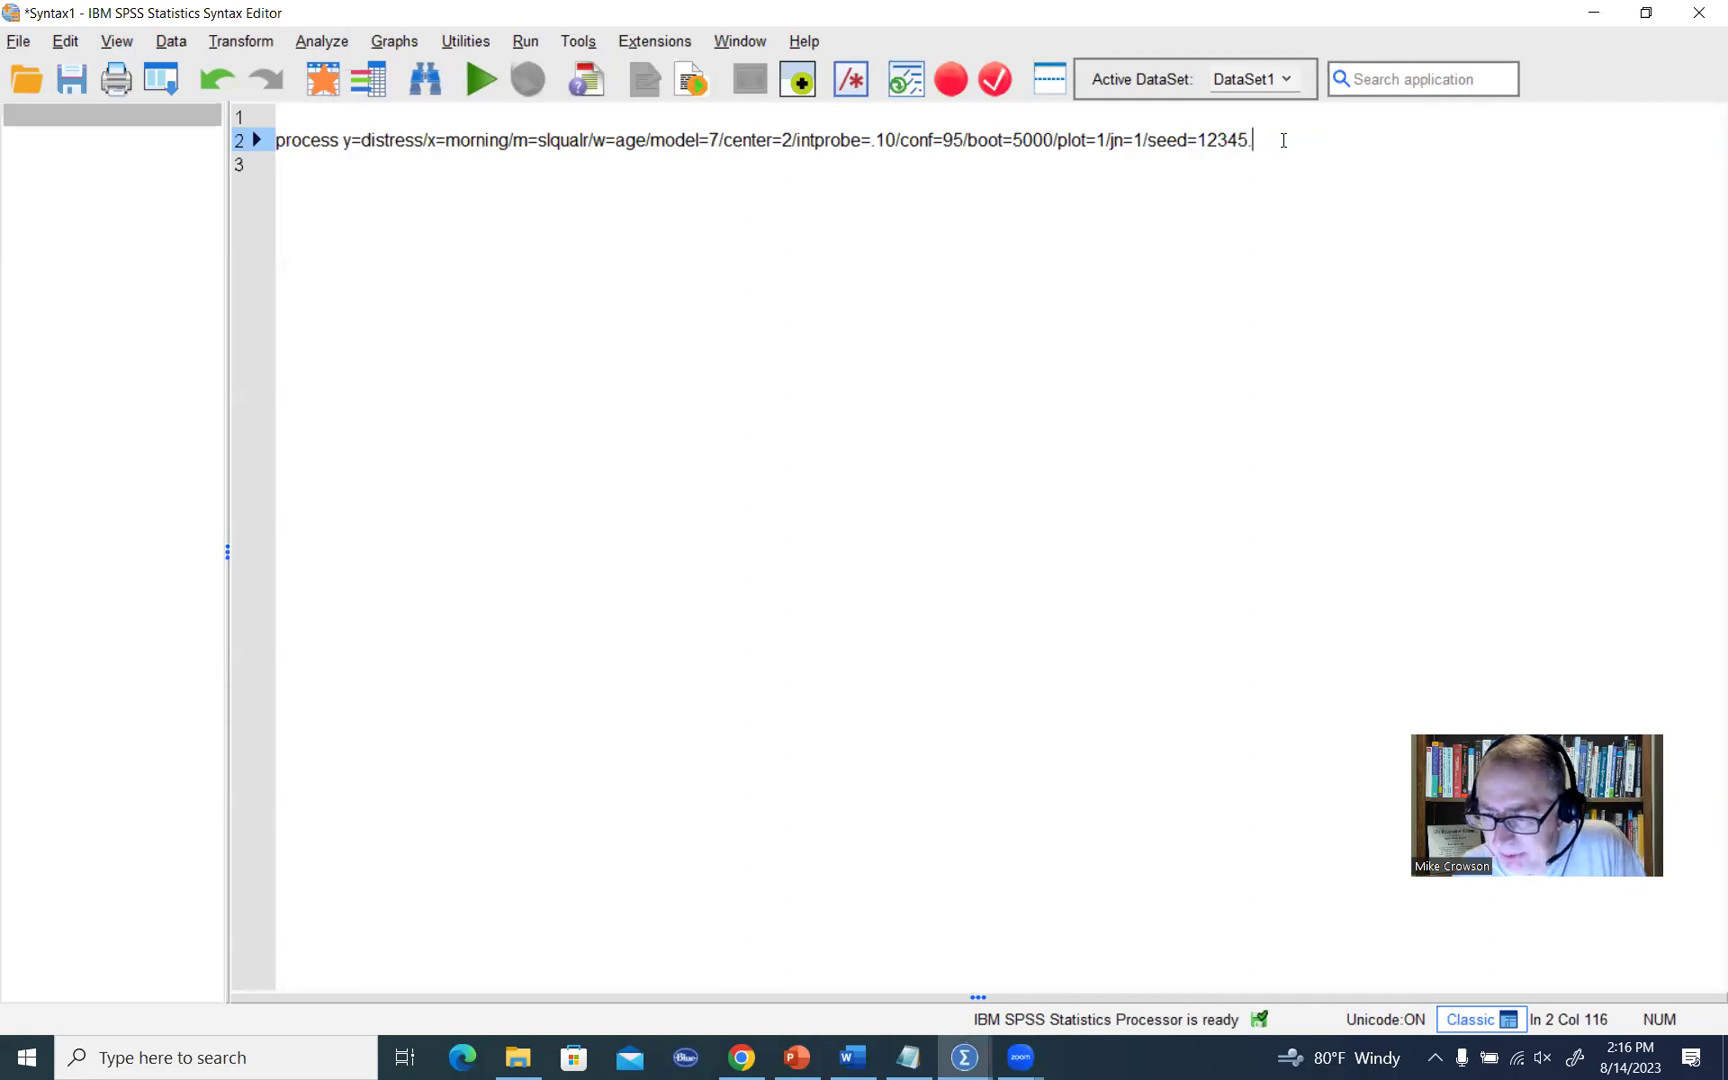
Step: Run the selected PROCESS line and scroll the output to the moderated mediation index of .0086
left_click(315, 162)
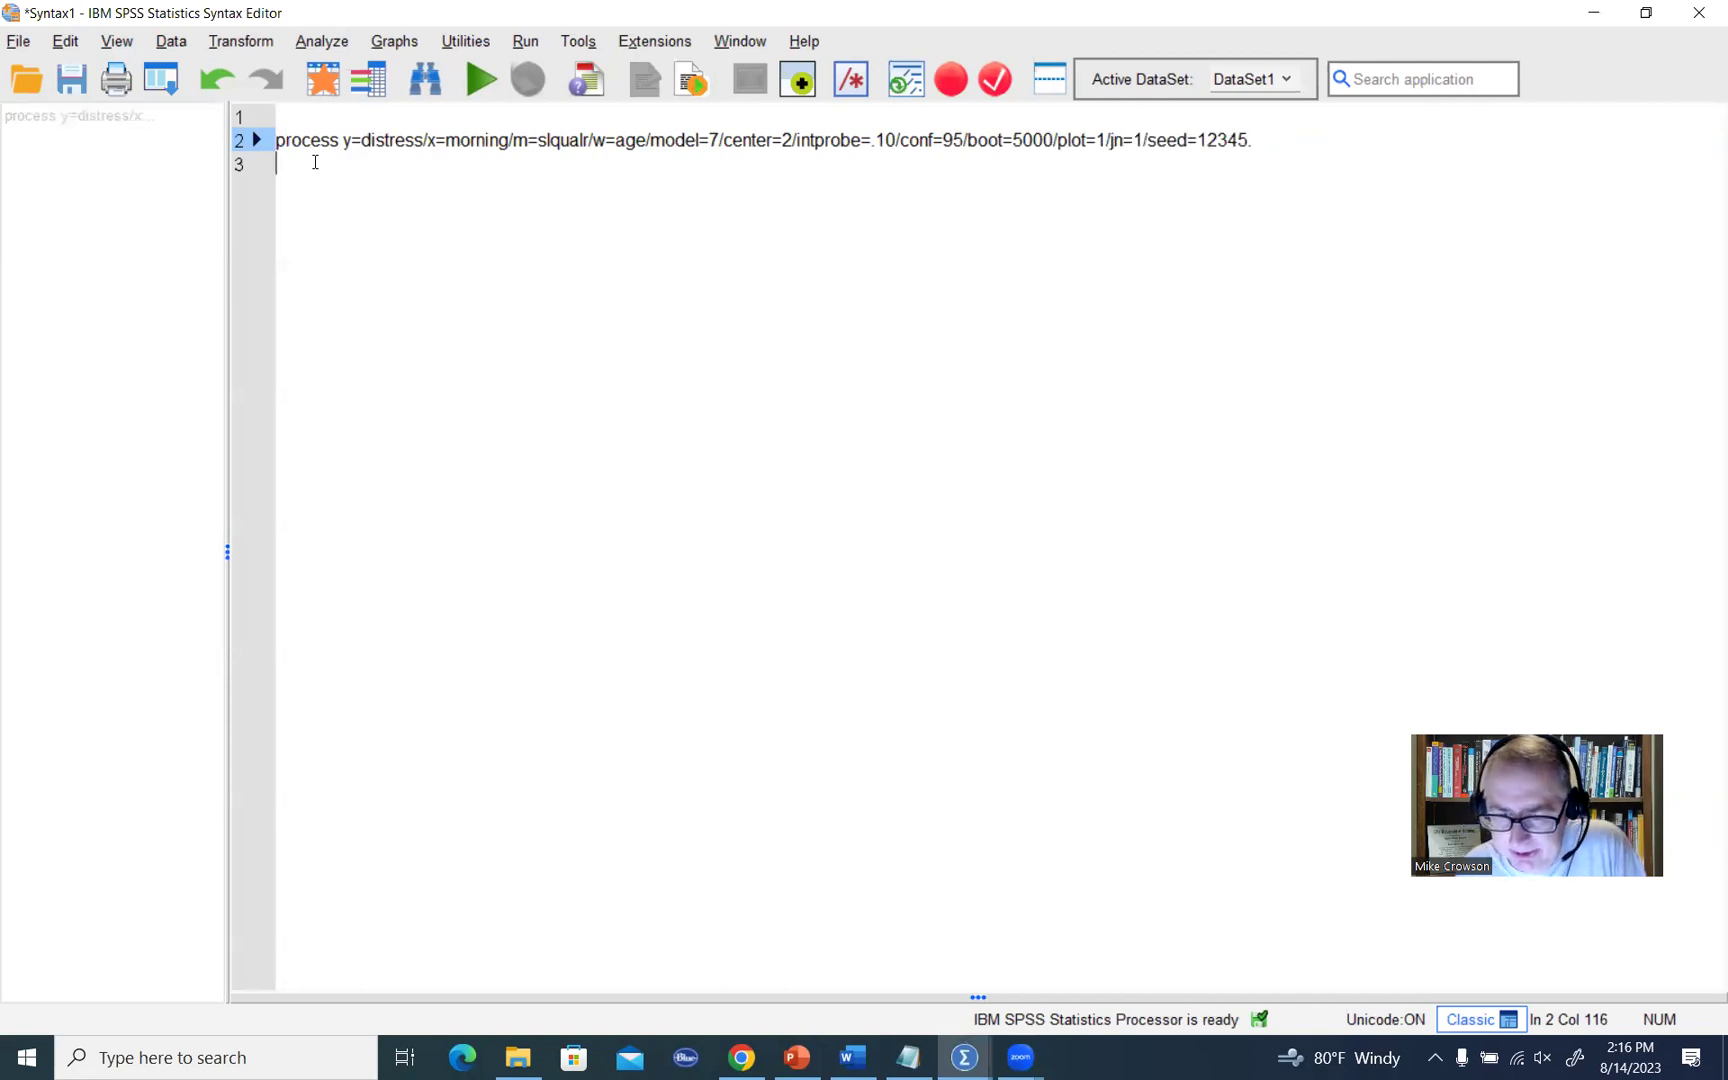
left_click_drag(315, 162, 274, 140)
left_click(481, 79)
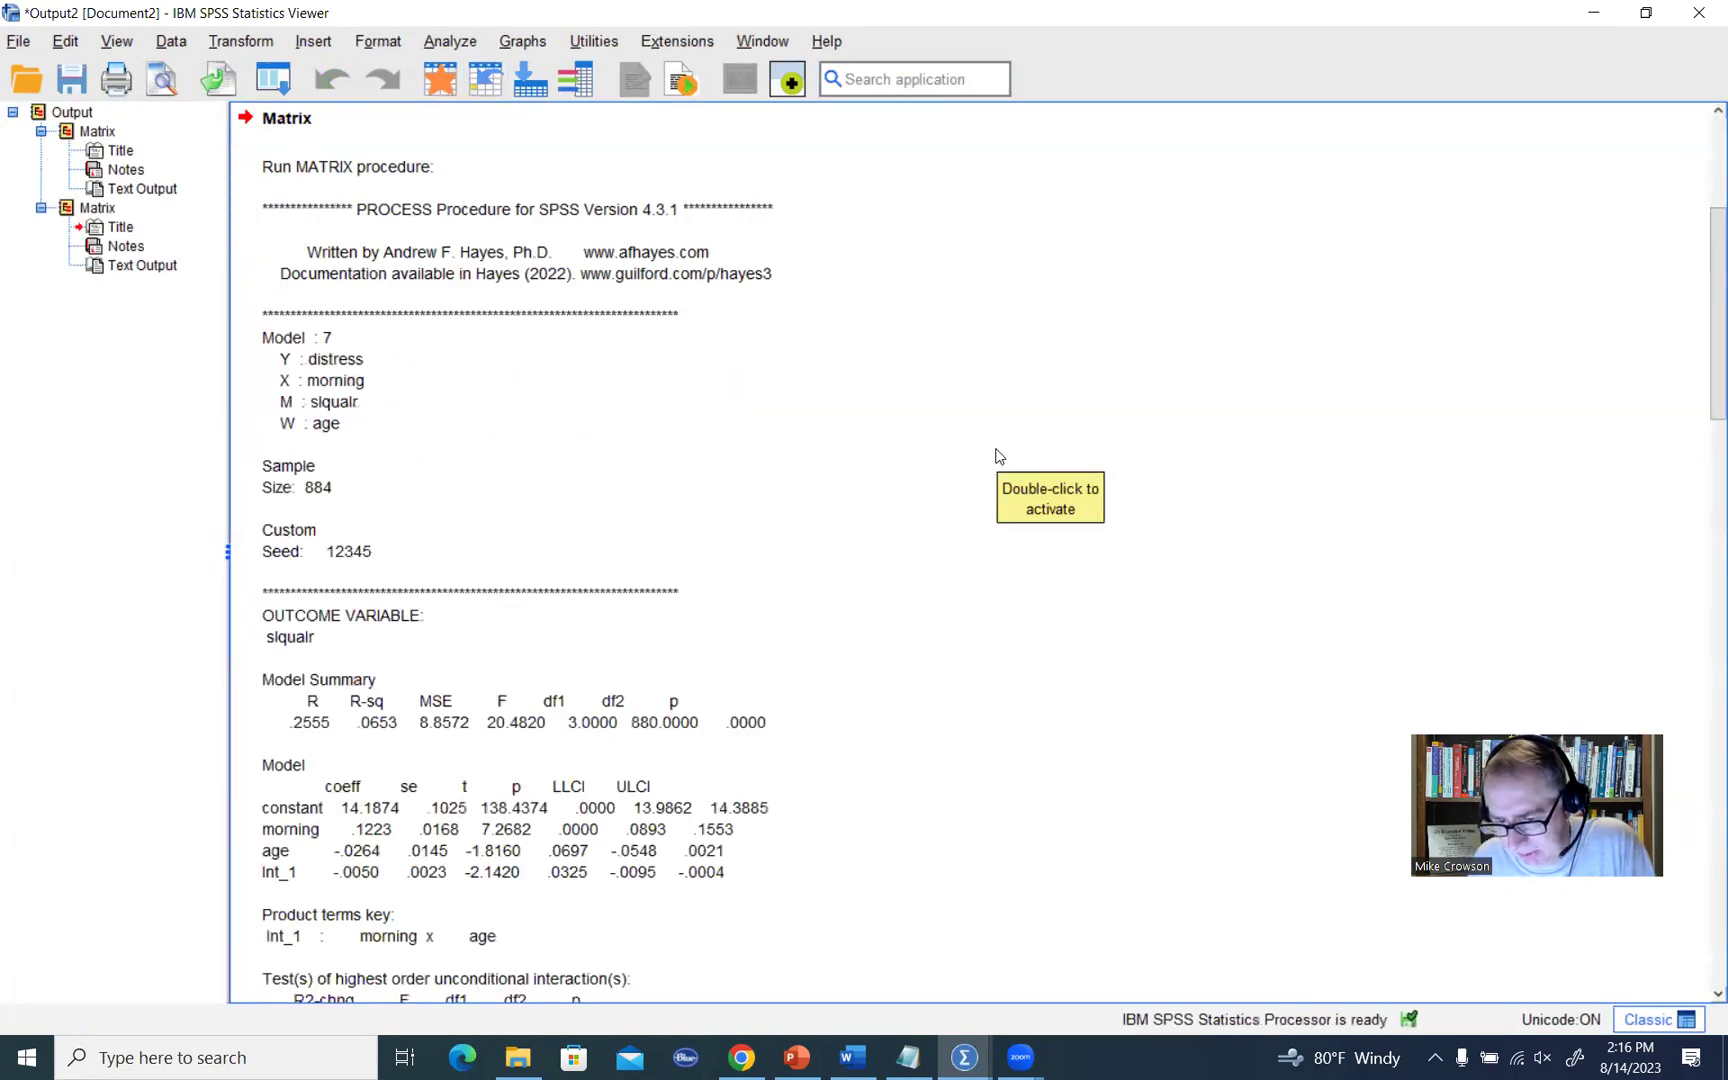
scroll(999, 457, "down", 7)
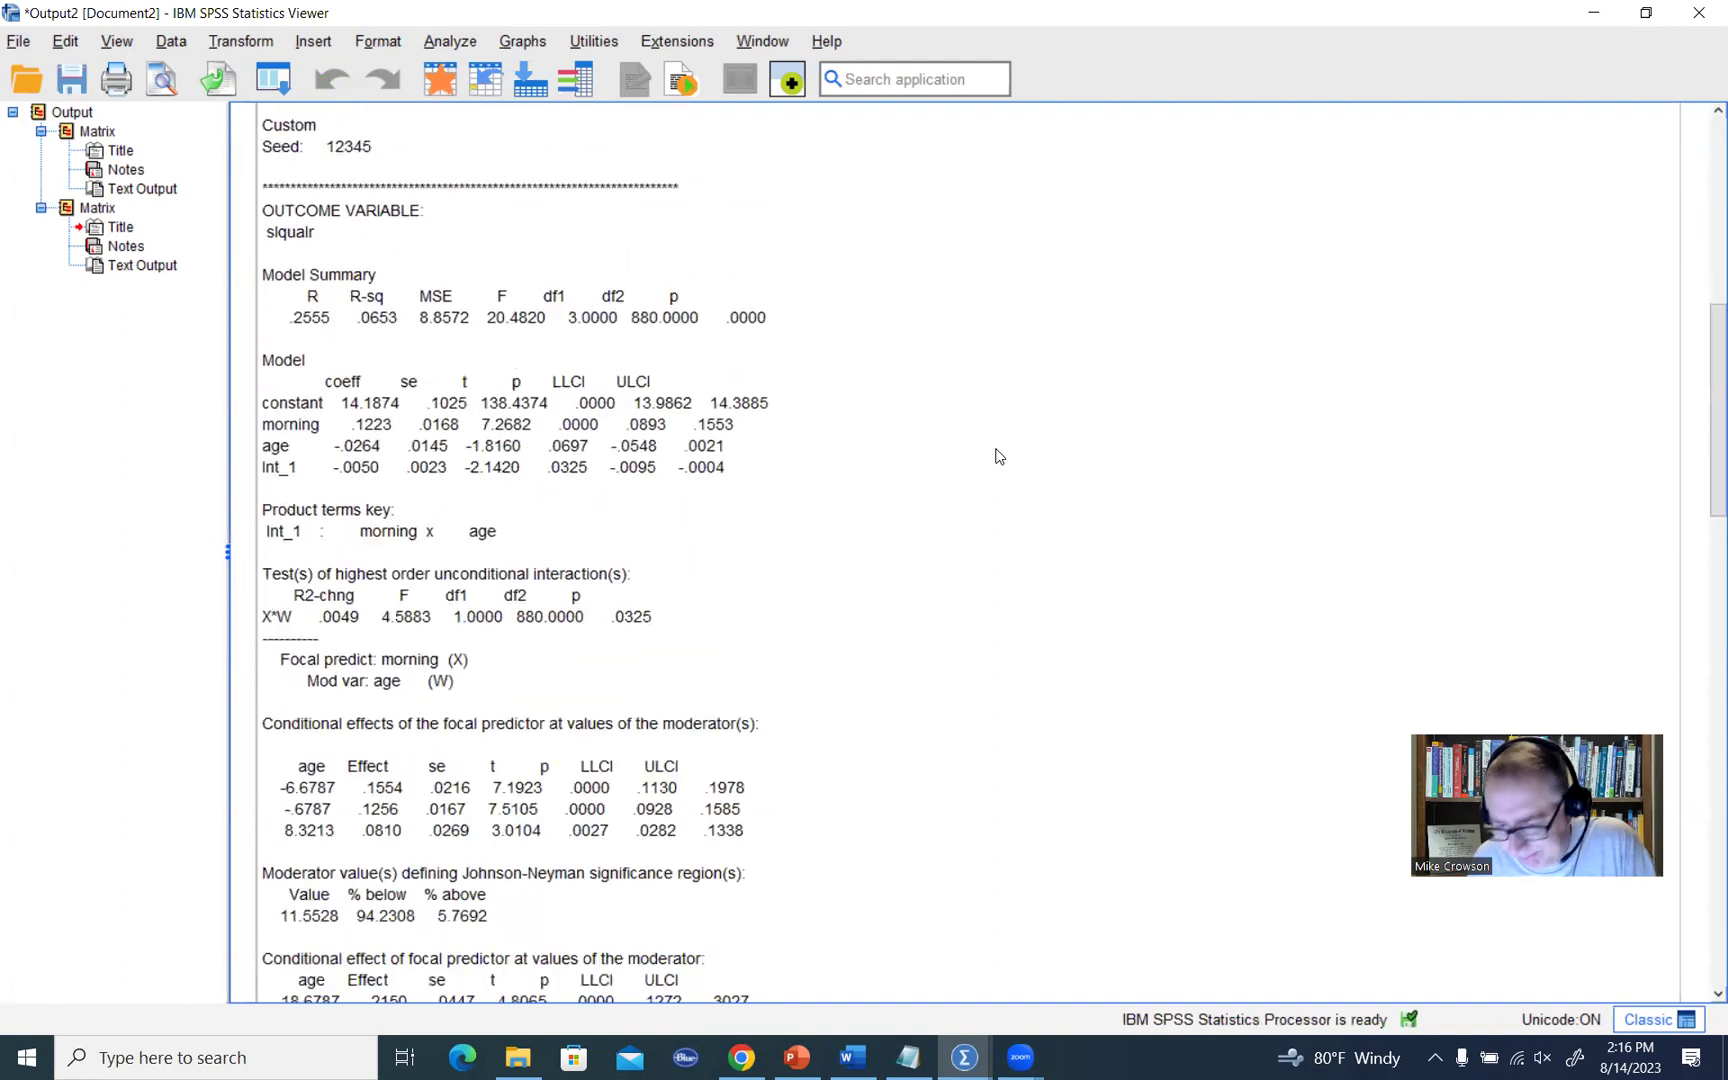
scroll(999, 457, "down", 3)
scroll(999, 457, "down", 3)
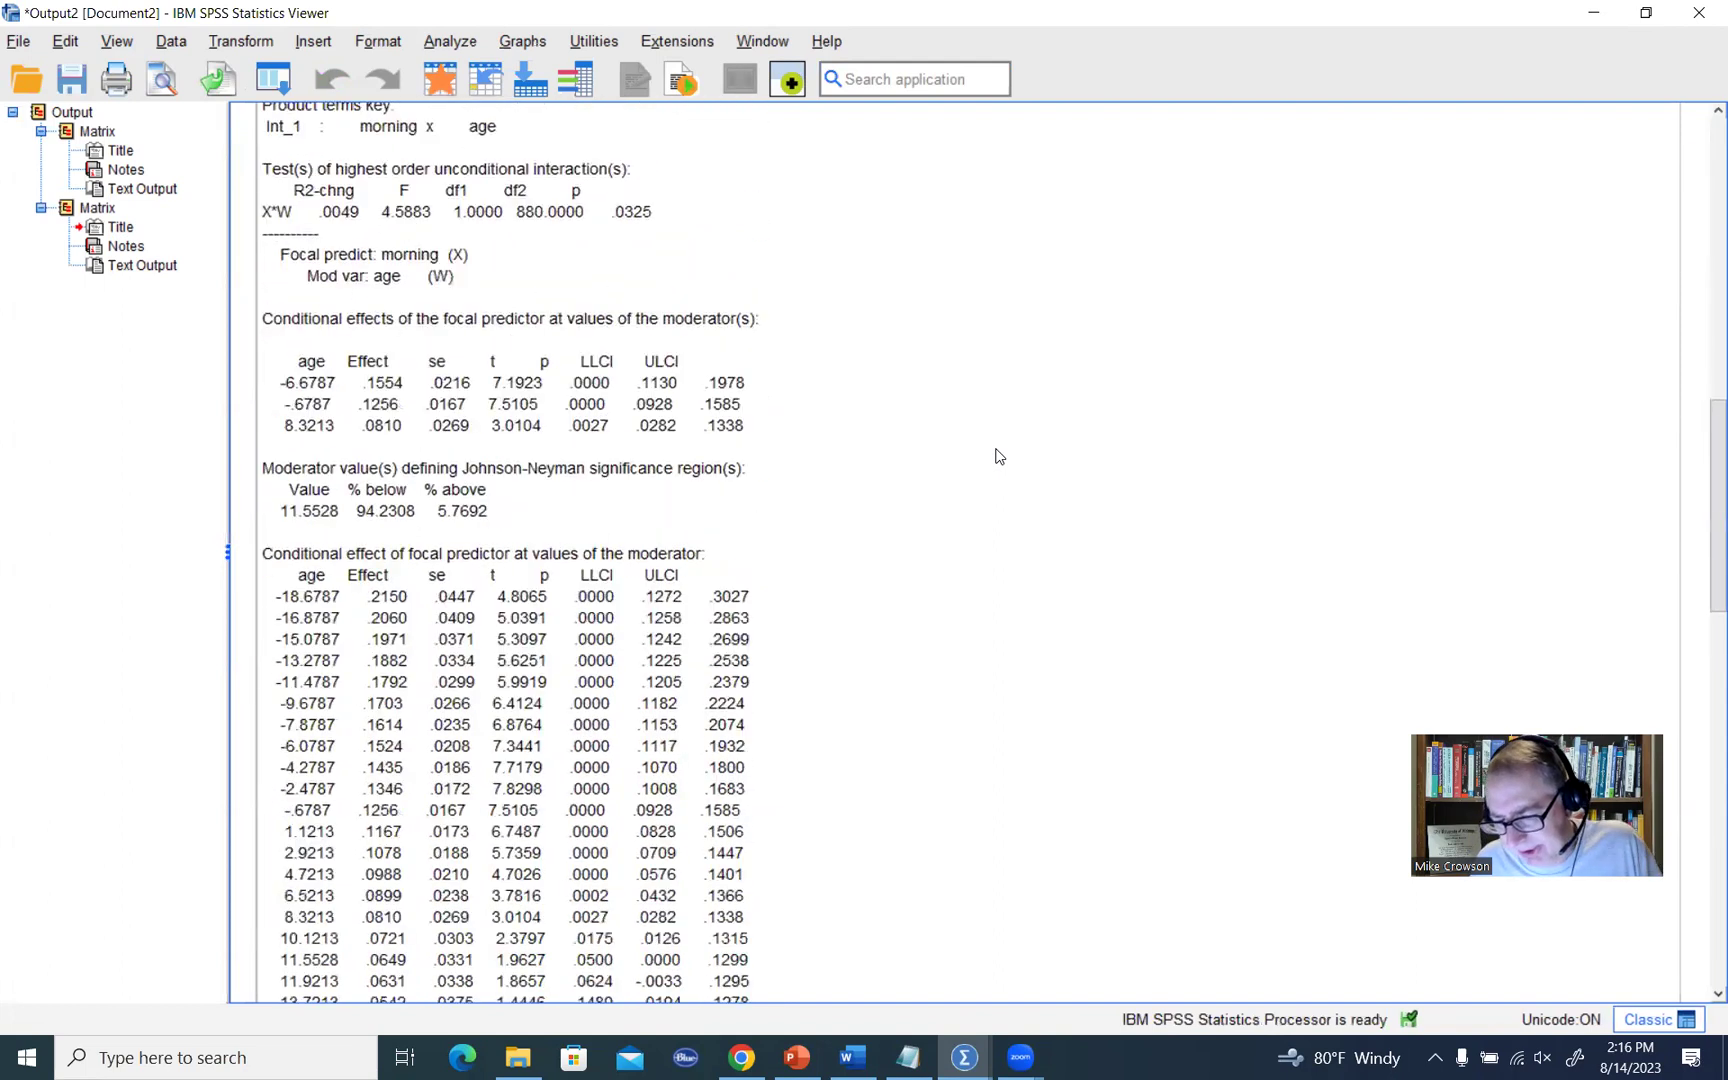
scroll(999, 457, "down", 3)
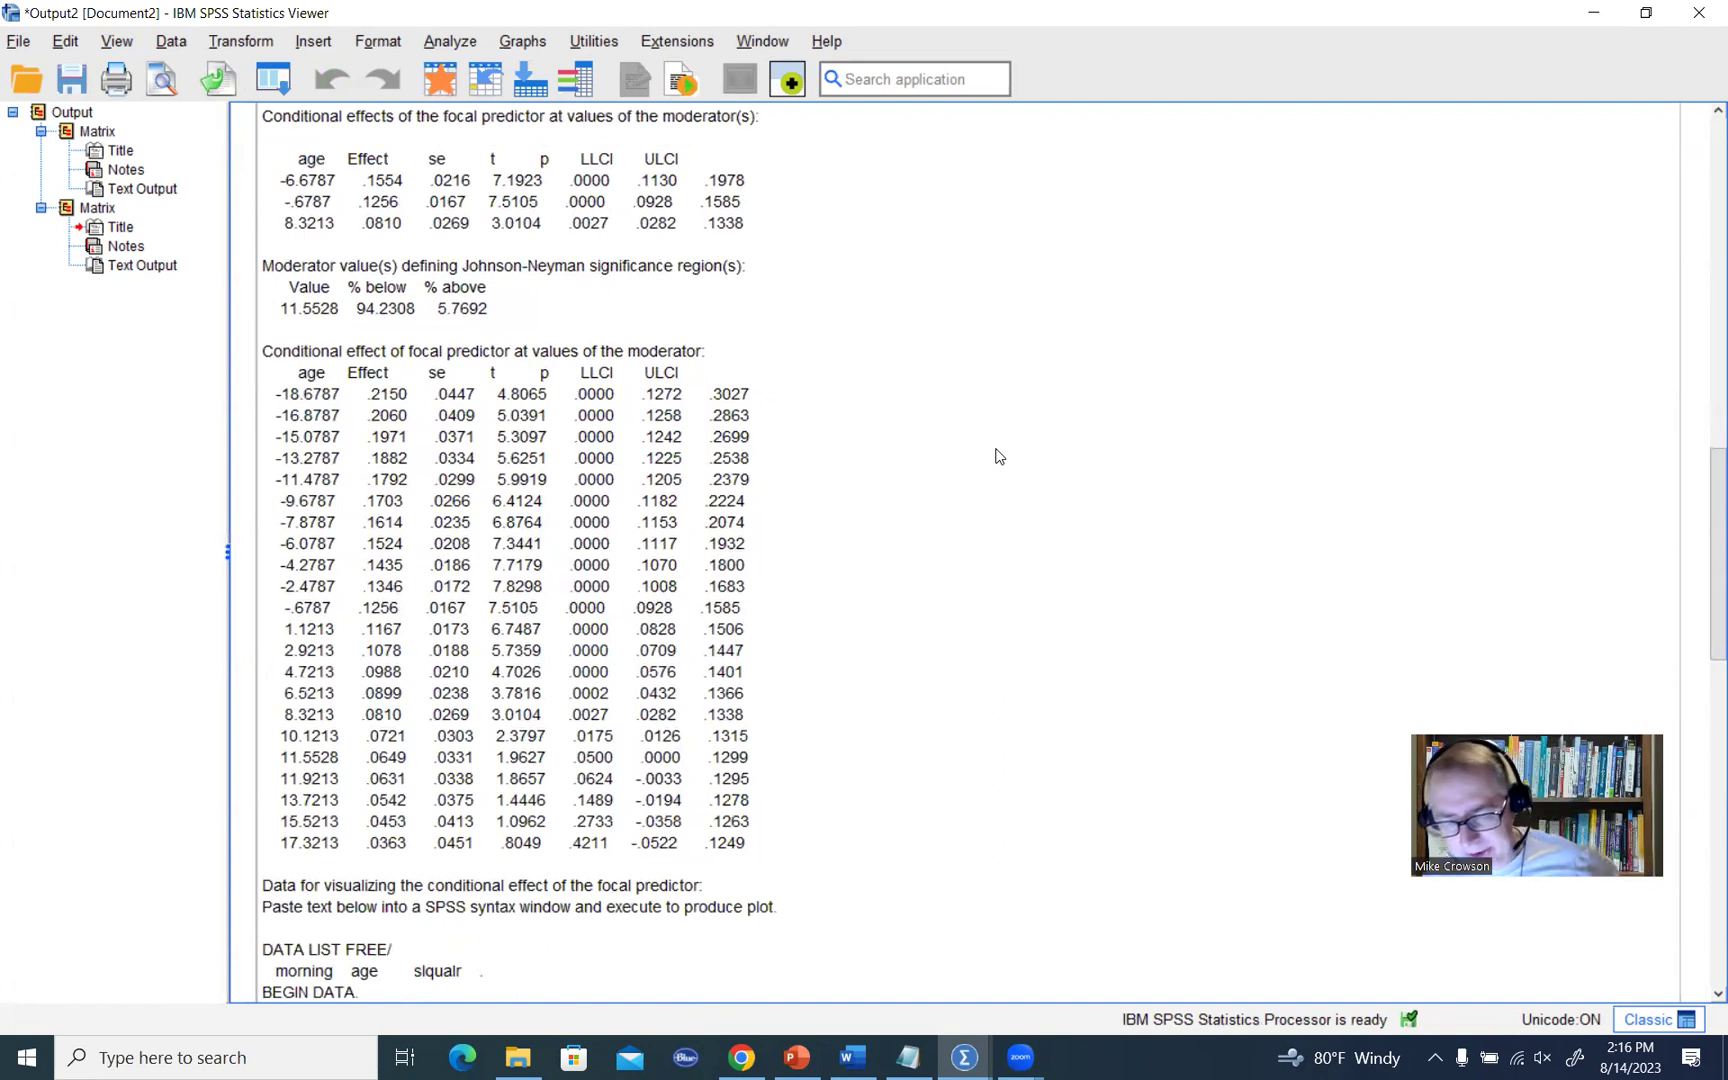
scroll(999, 457, "down", 16)
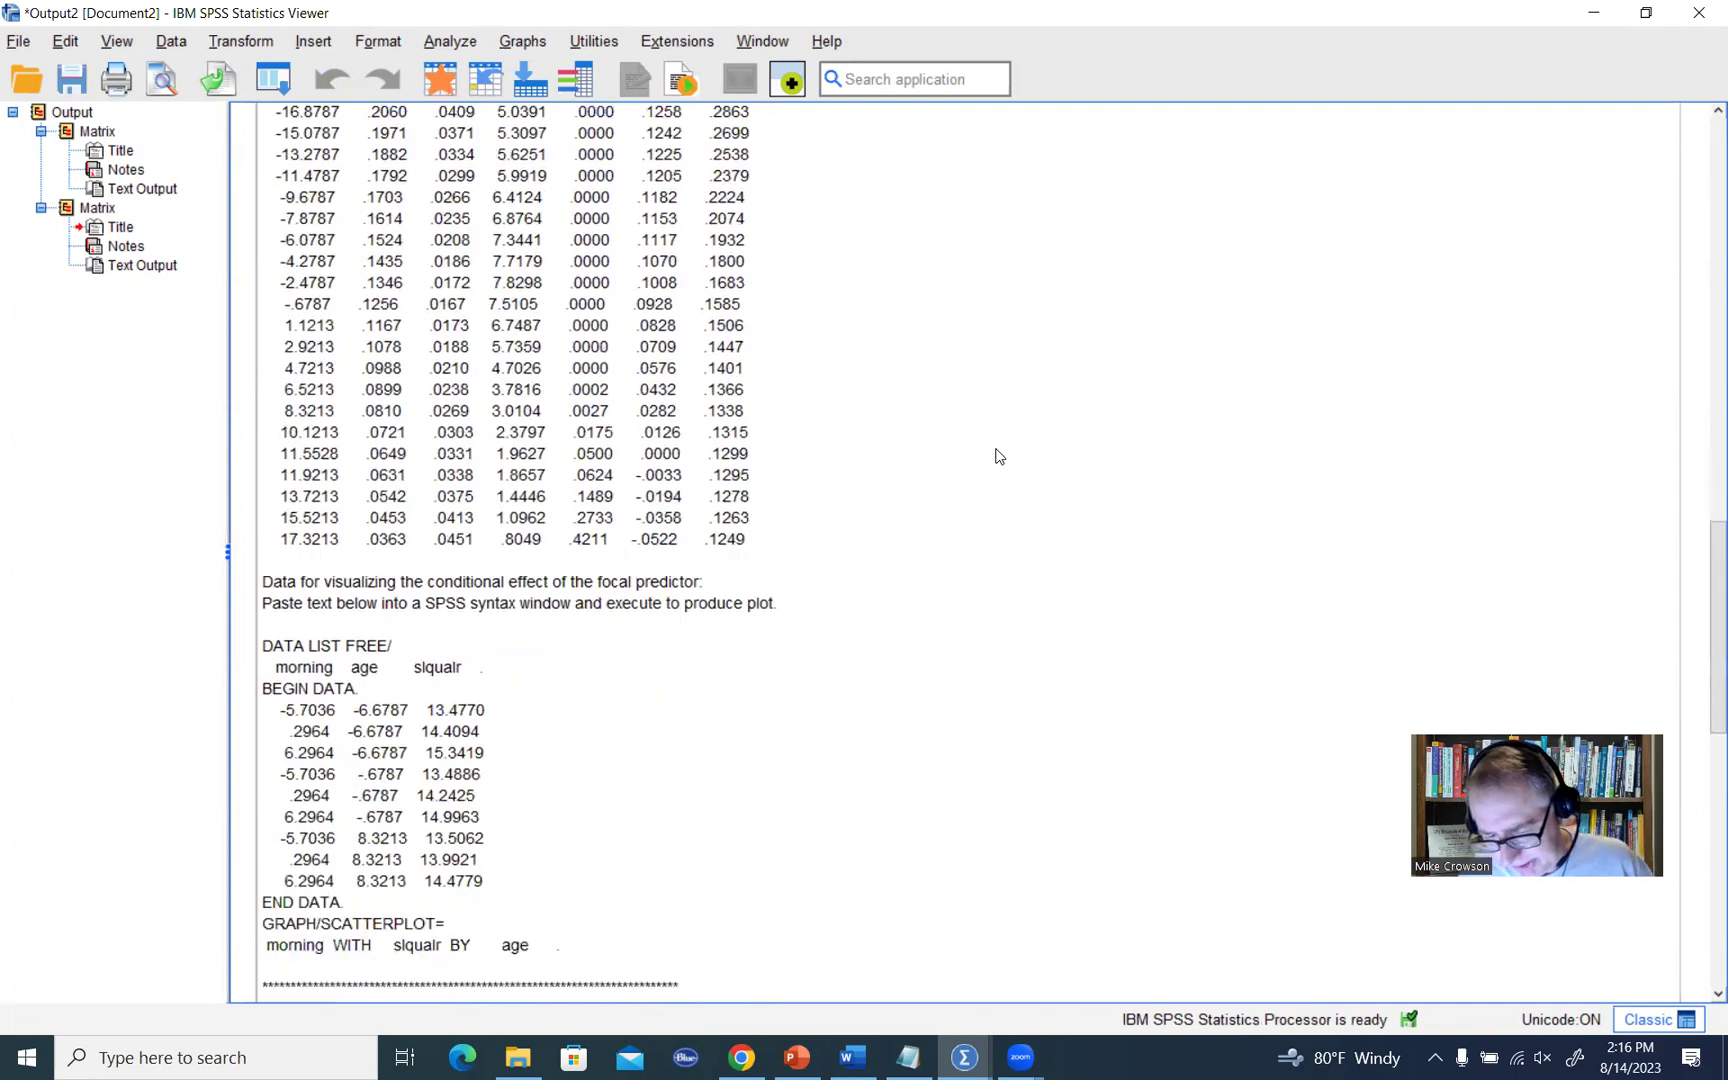
scroll(999, 457, "down", 4)
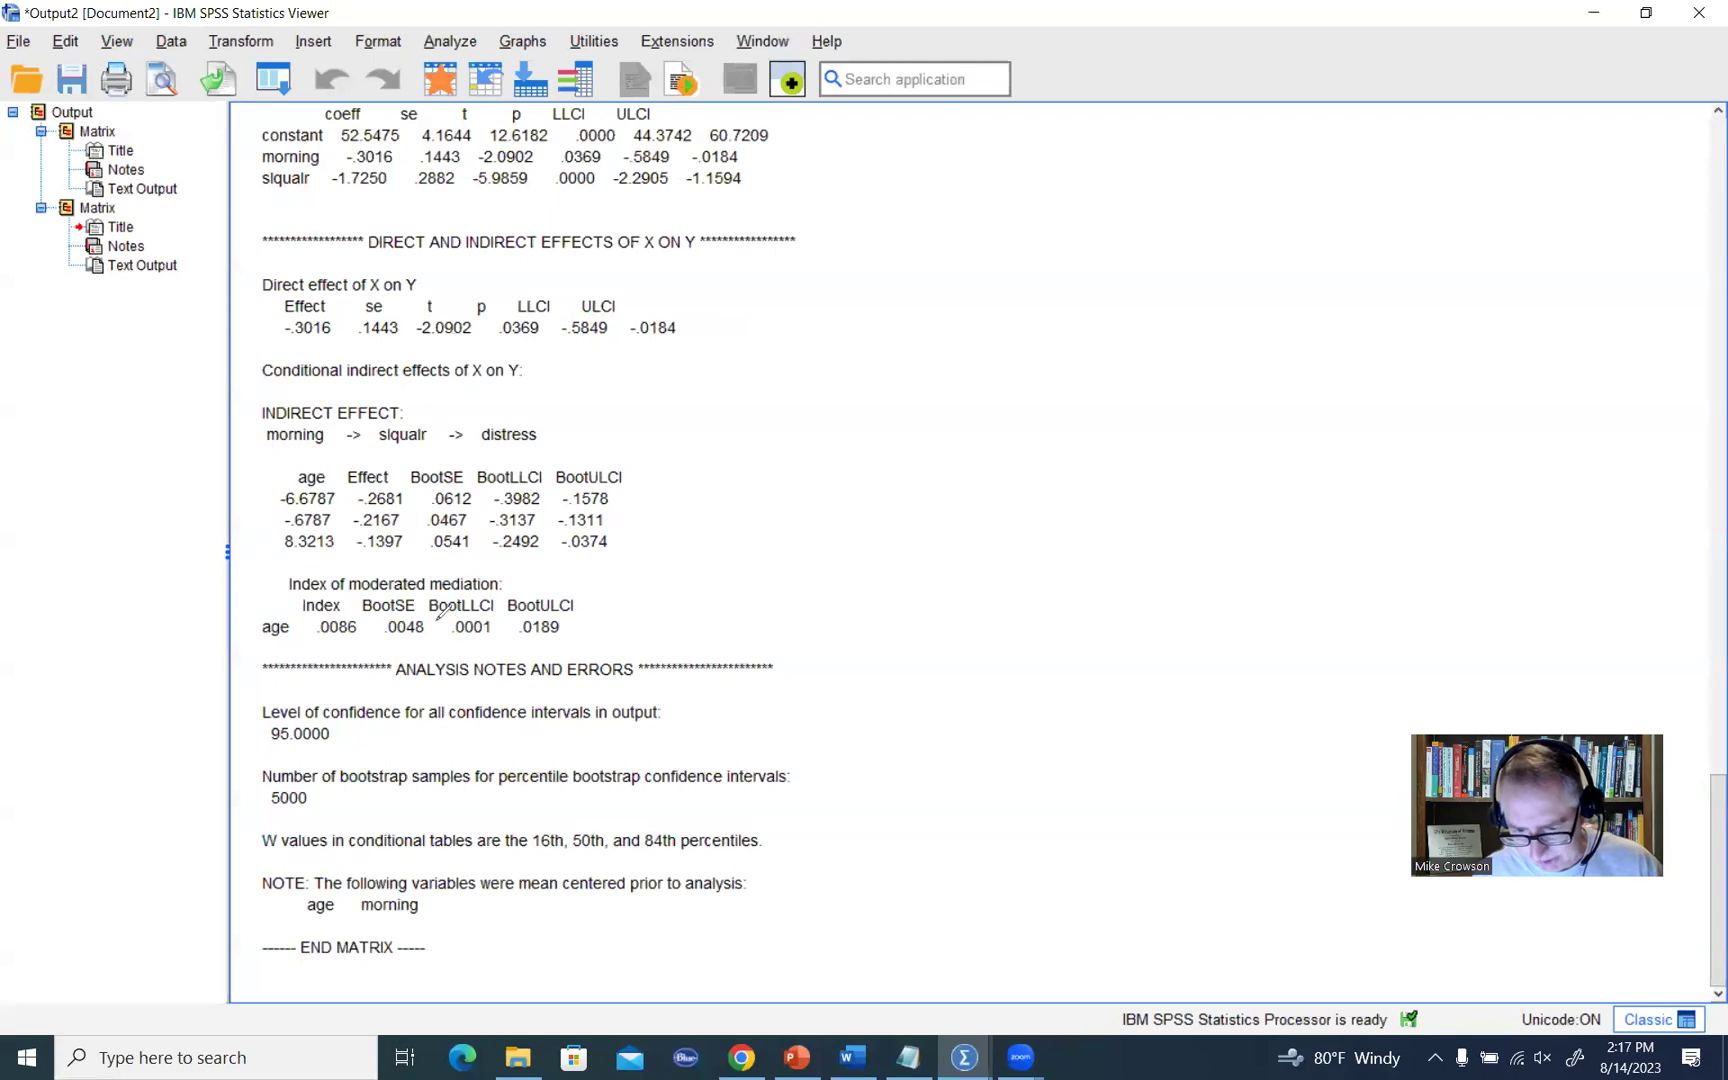
left_click_drag(452, 645, 564, 634)
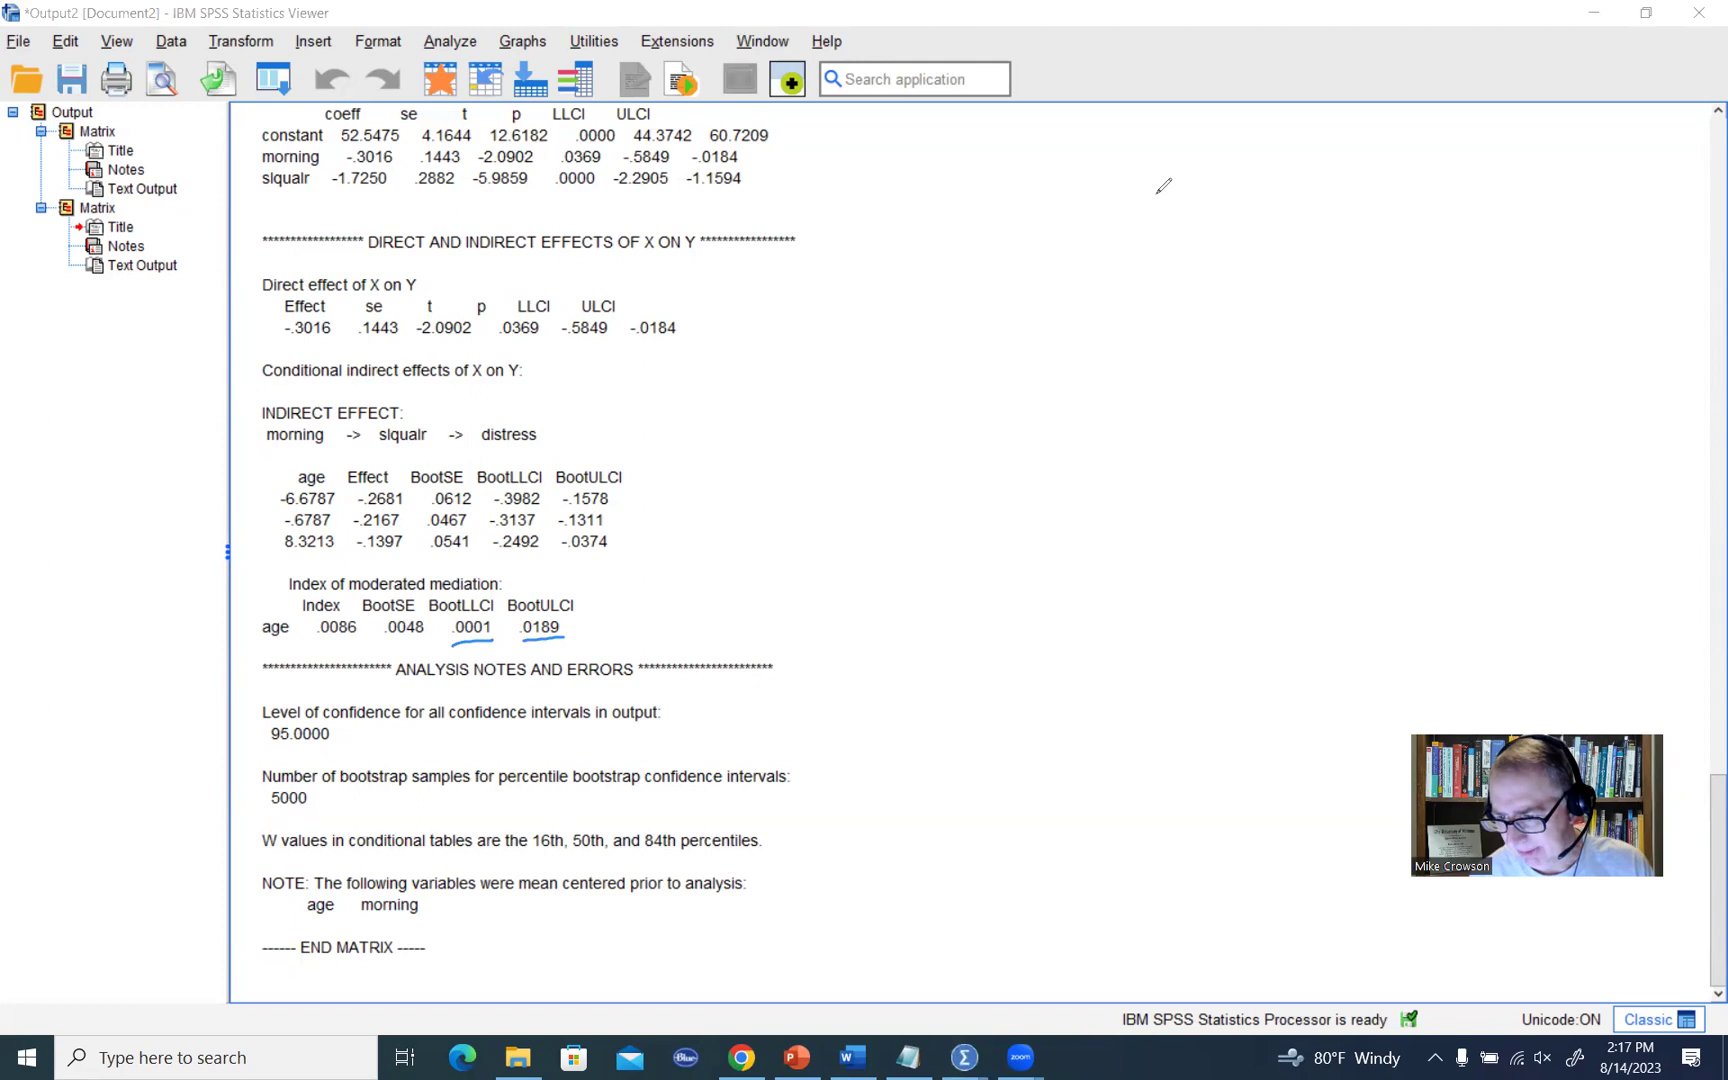
Step: Return to the Syntax1 window and re-run the highlighted PROCESS command
key("e")
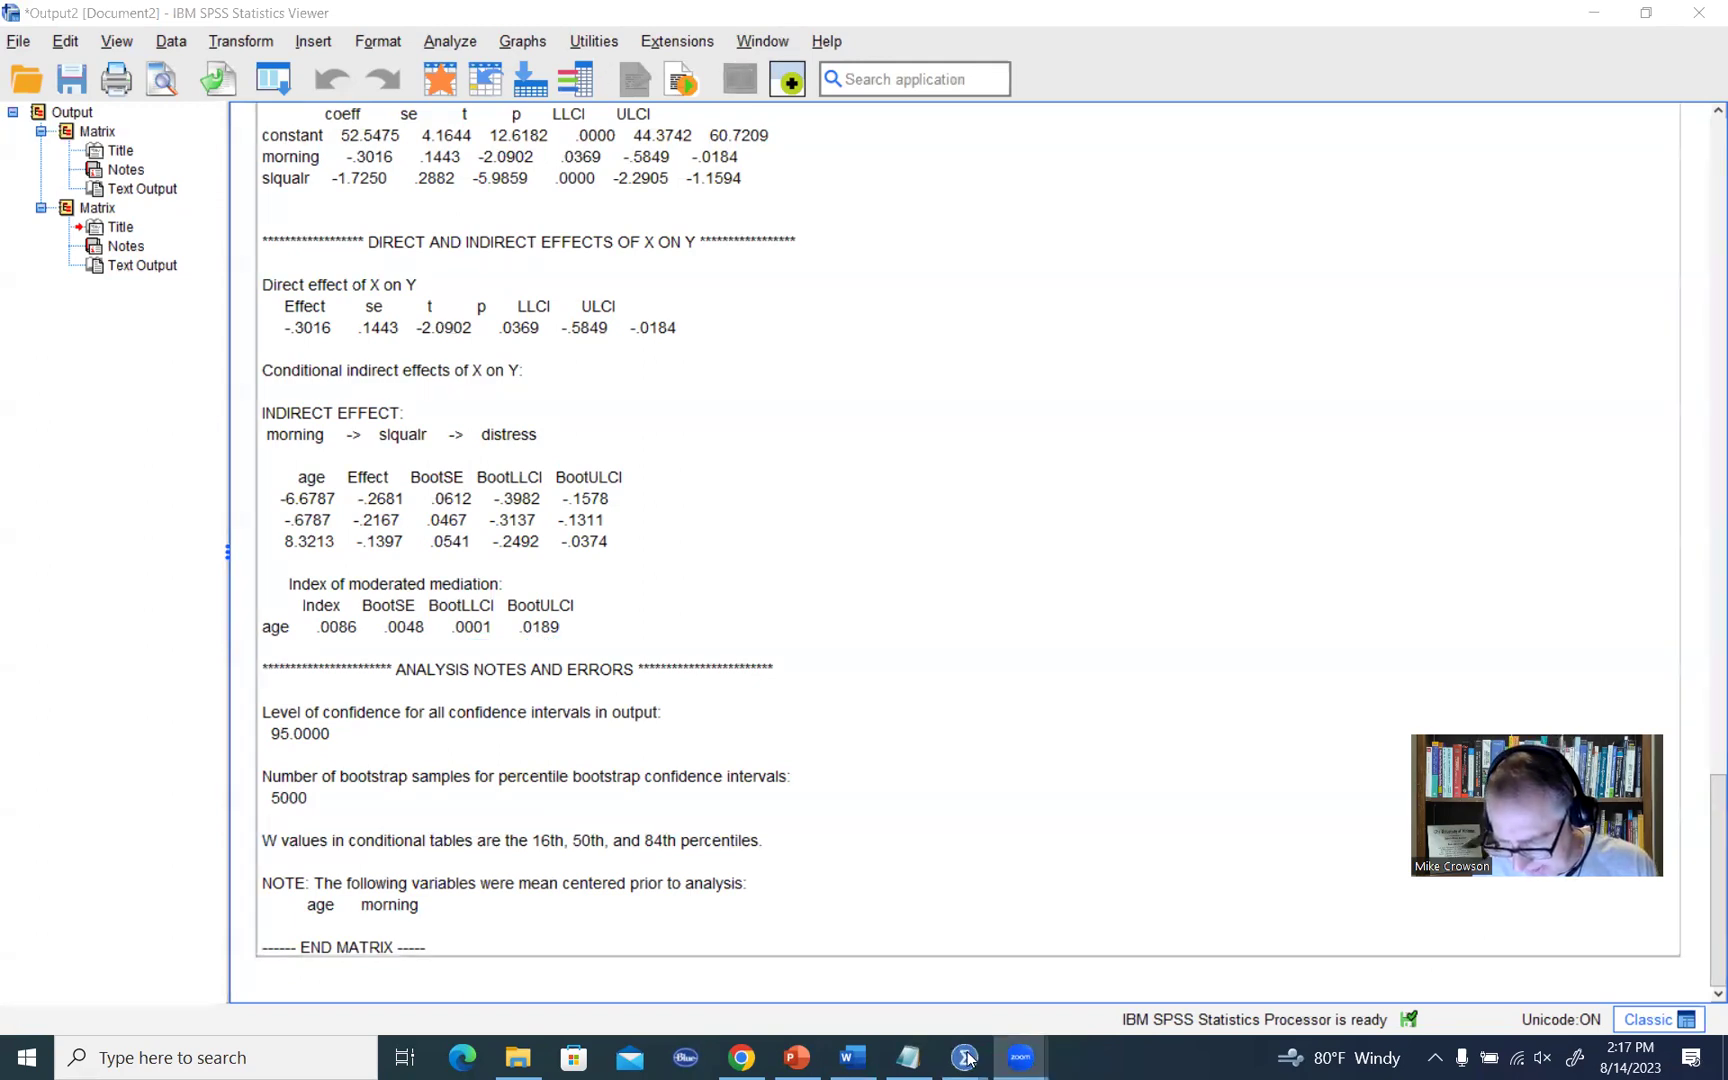
mouse_move(966, 1057)
left_click(1230, 977)
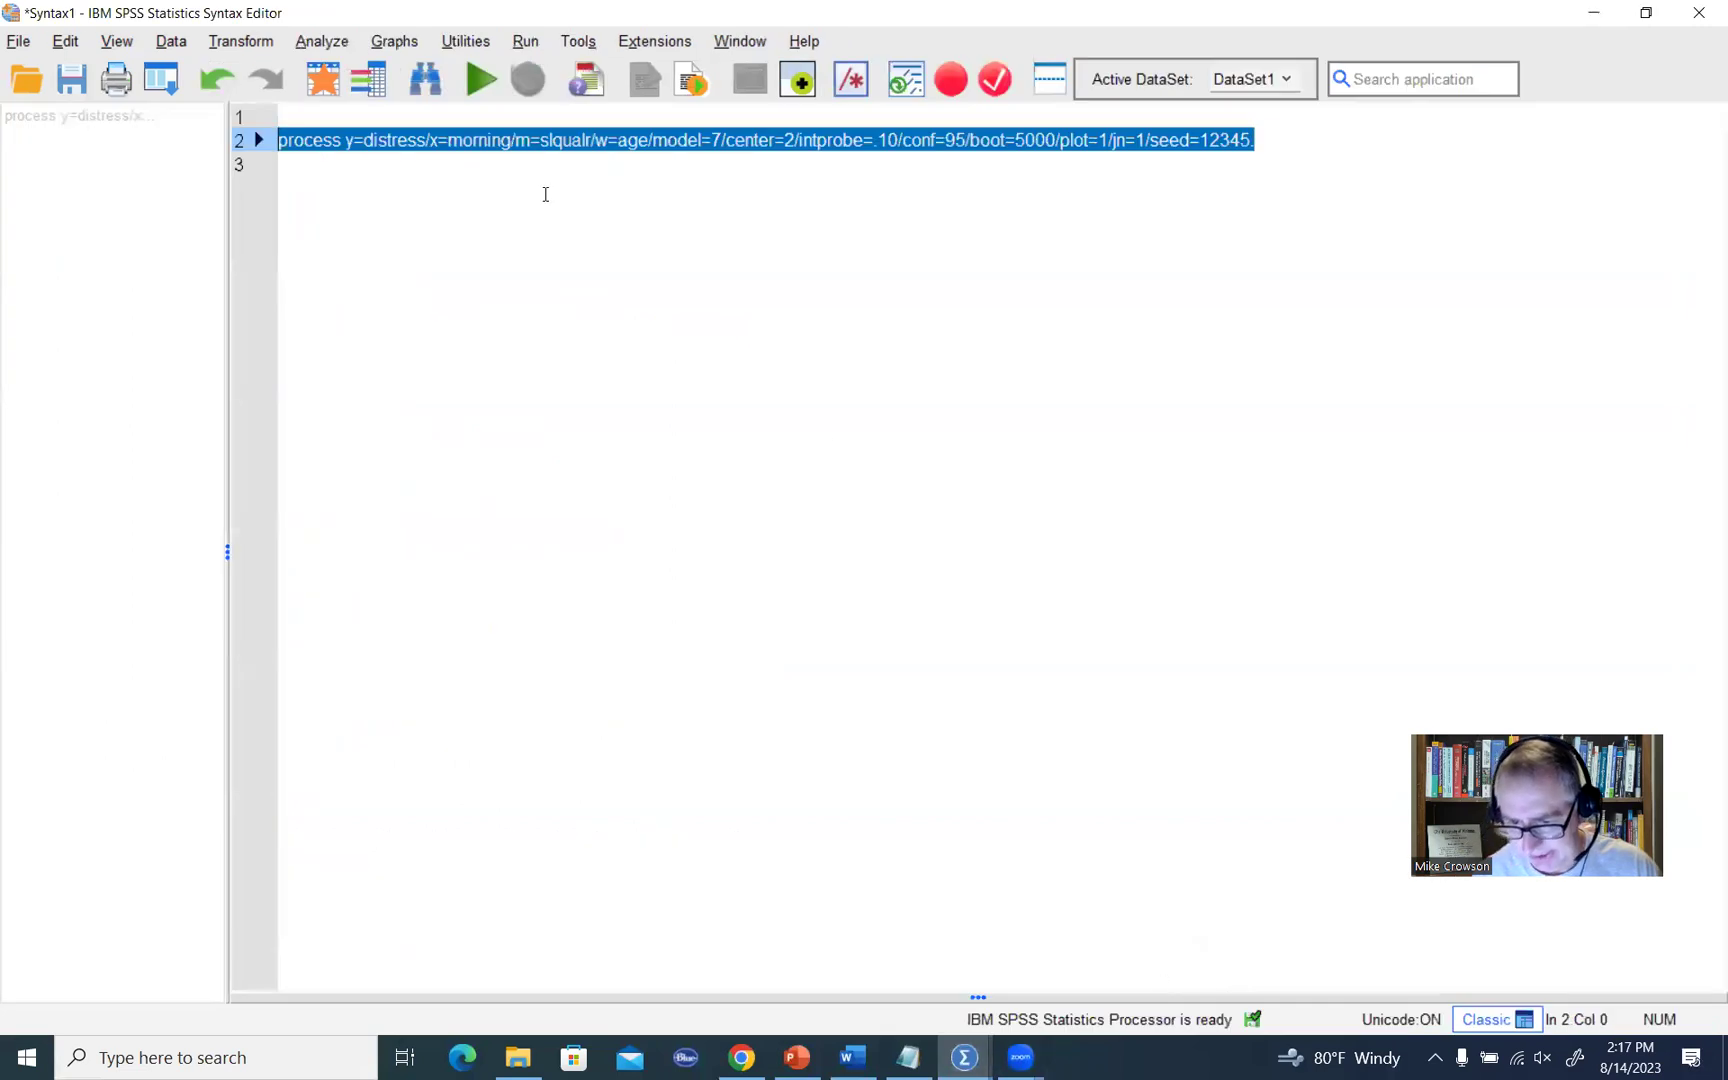
left_click(480, 84)
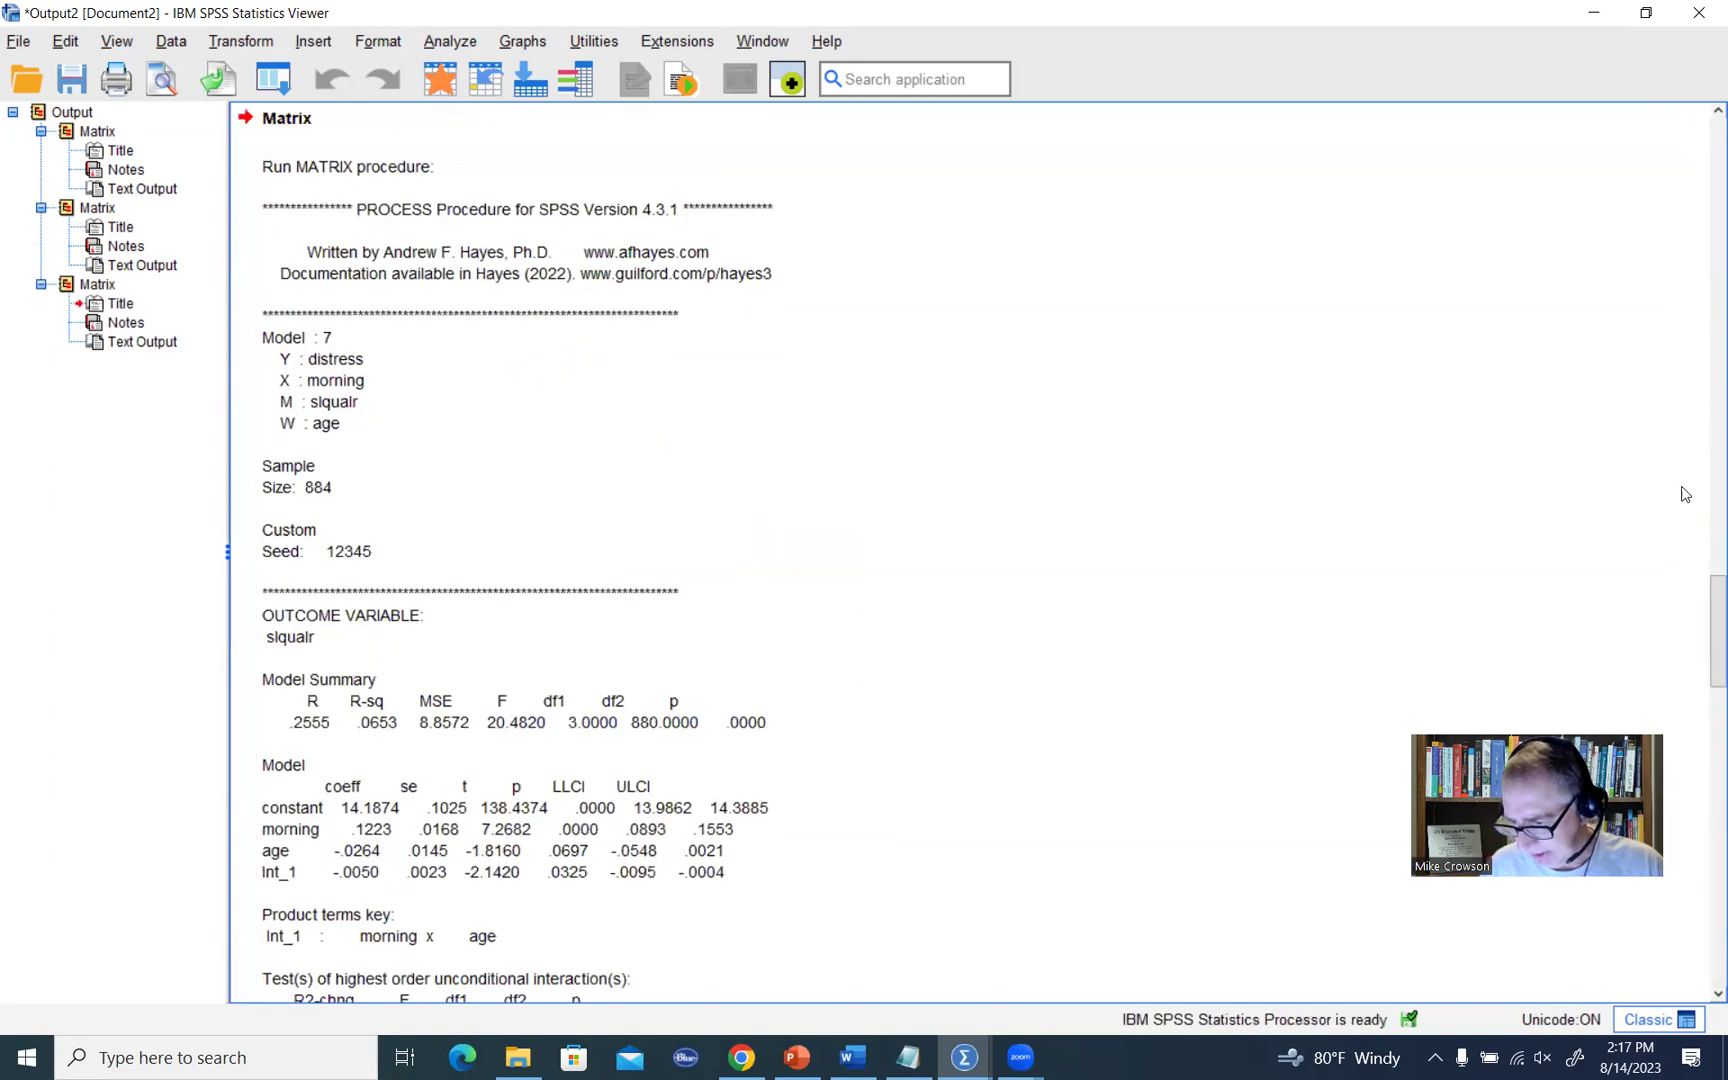
Step: Select the newest PROCESS output, showing conditional indirect effects of -.2681, -.2167 and -.1397
left_click_drag(1714, 606, 1622, 899)
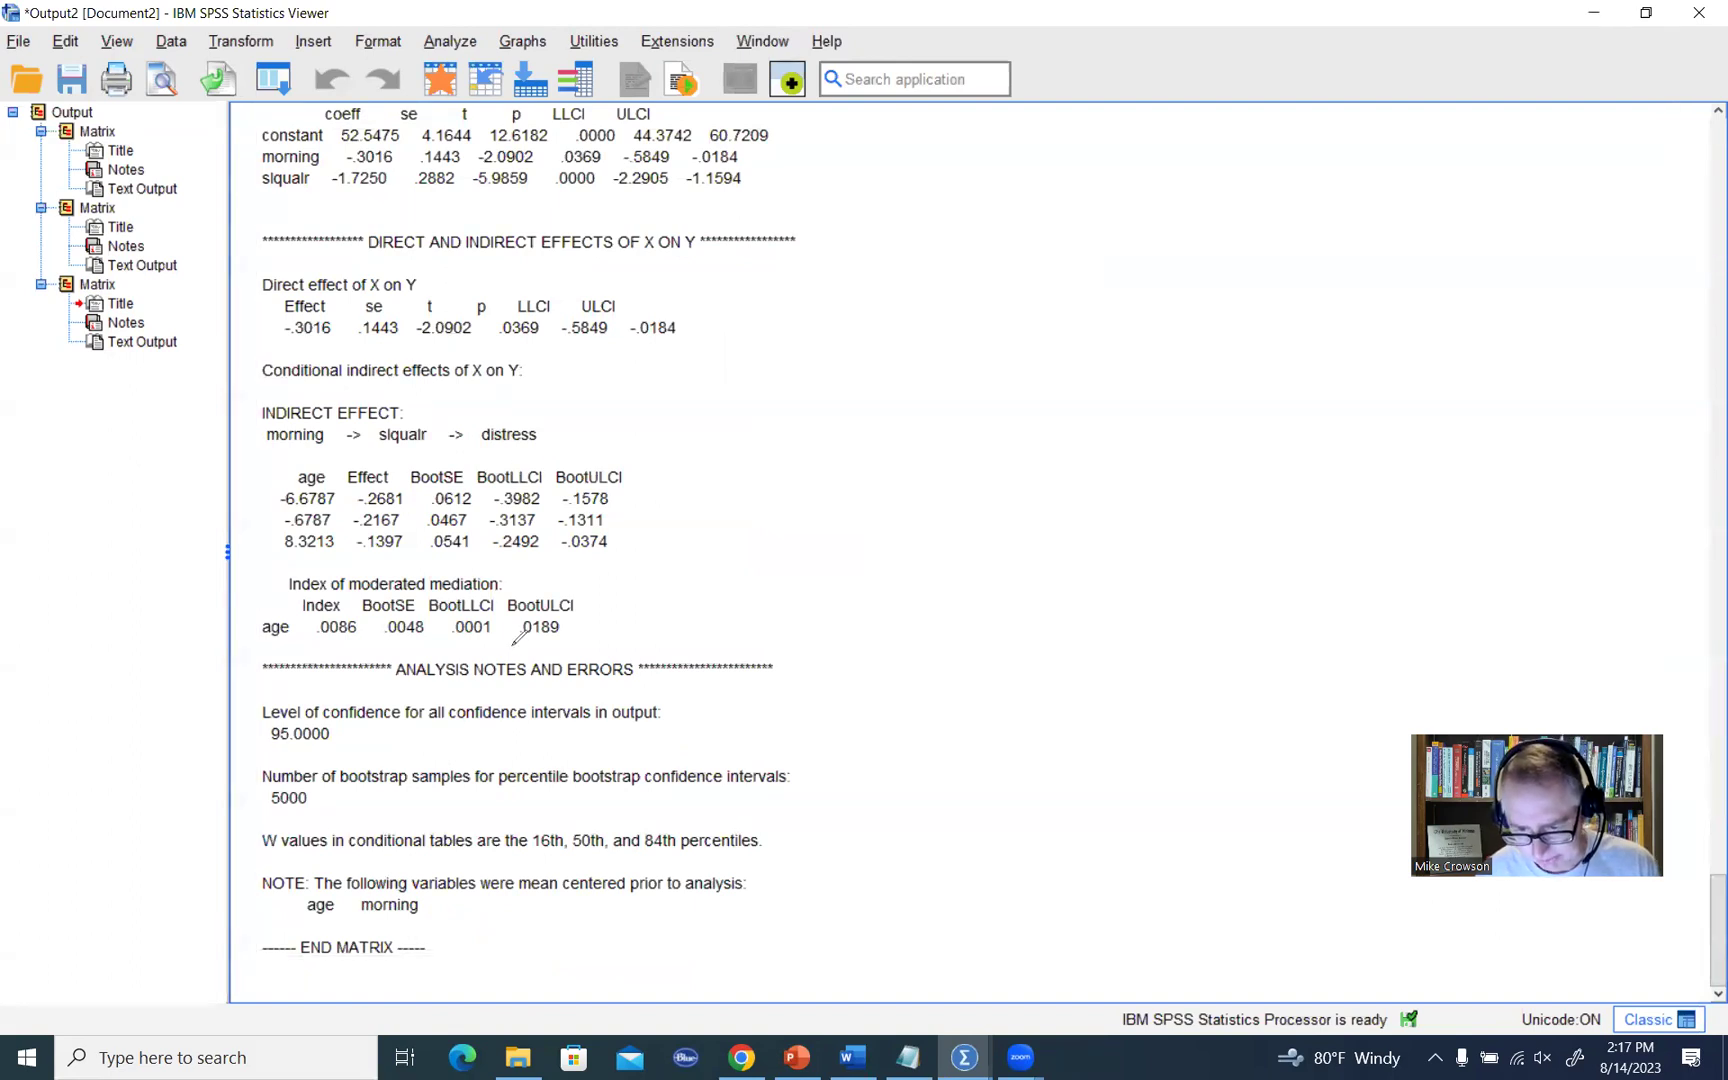
left_click_drag(446, 637, 564, 637)
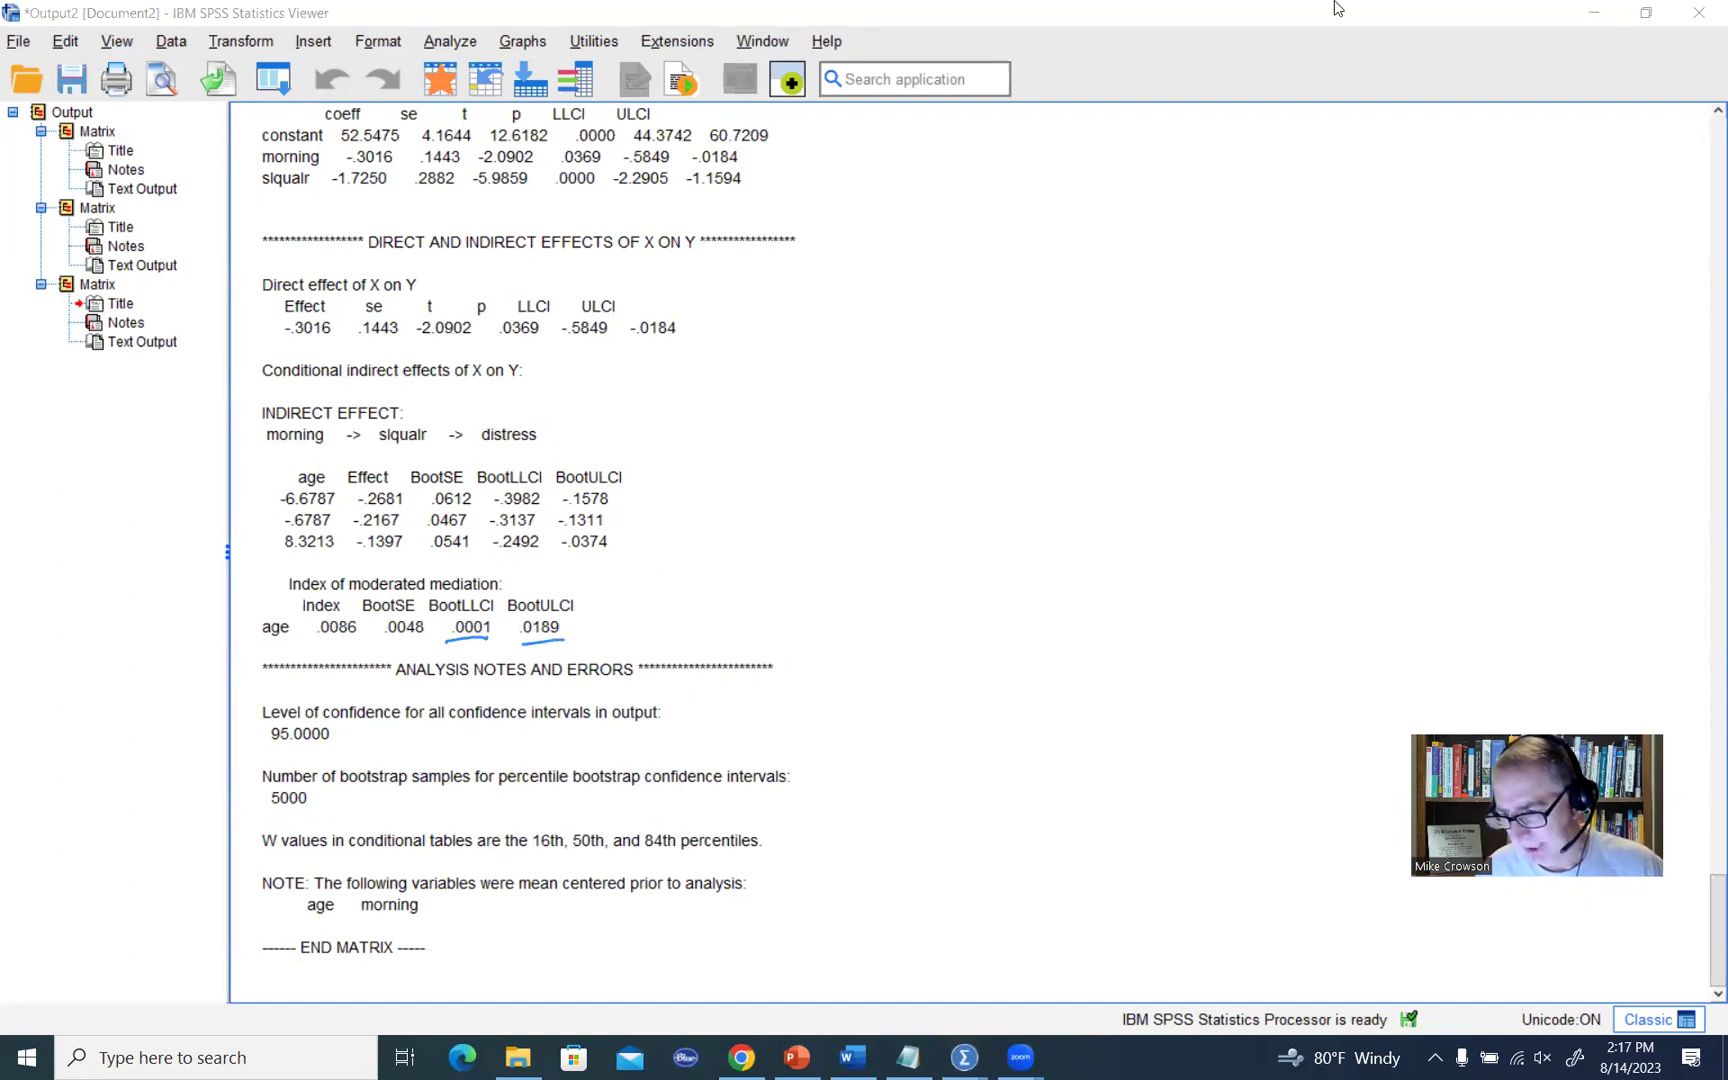
left_click(810, 212)
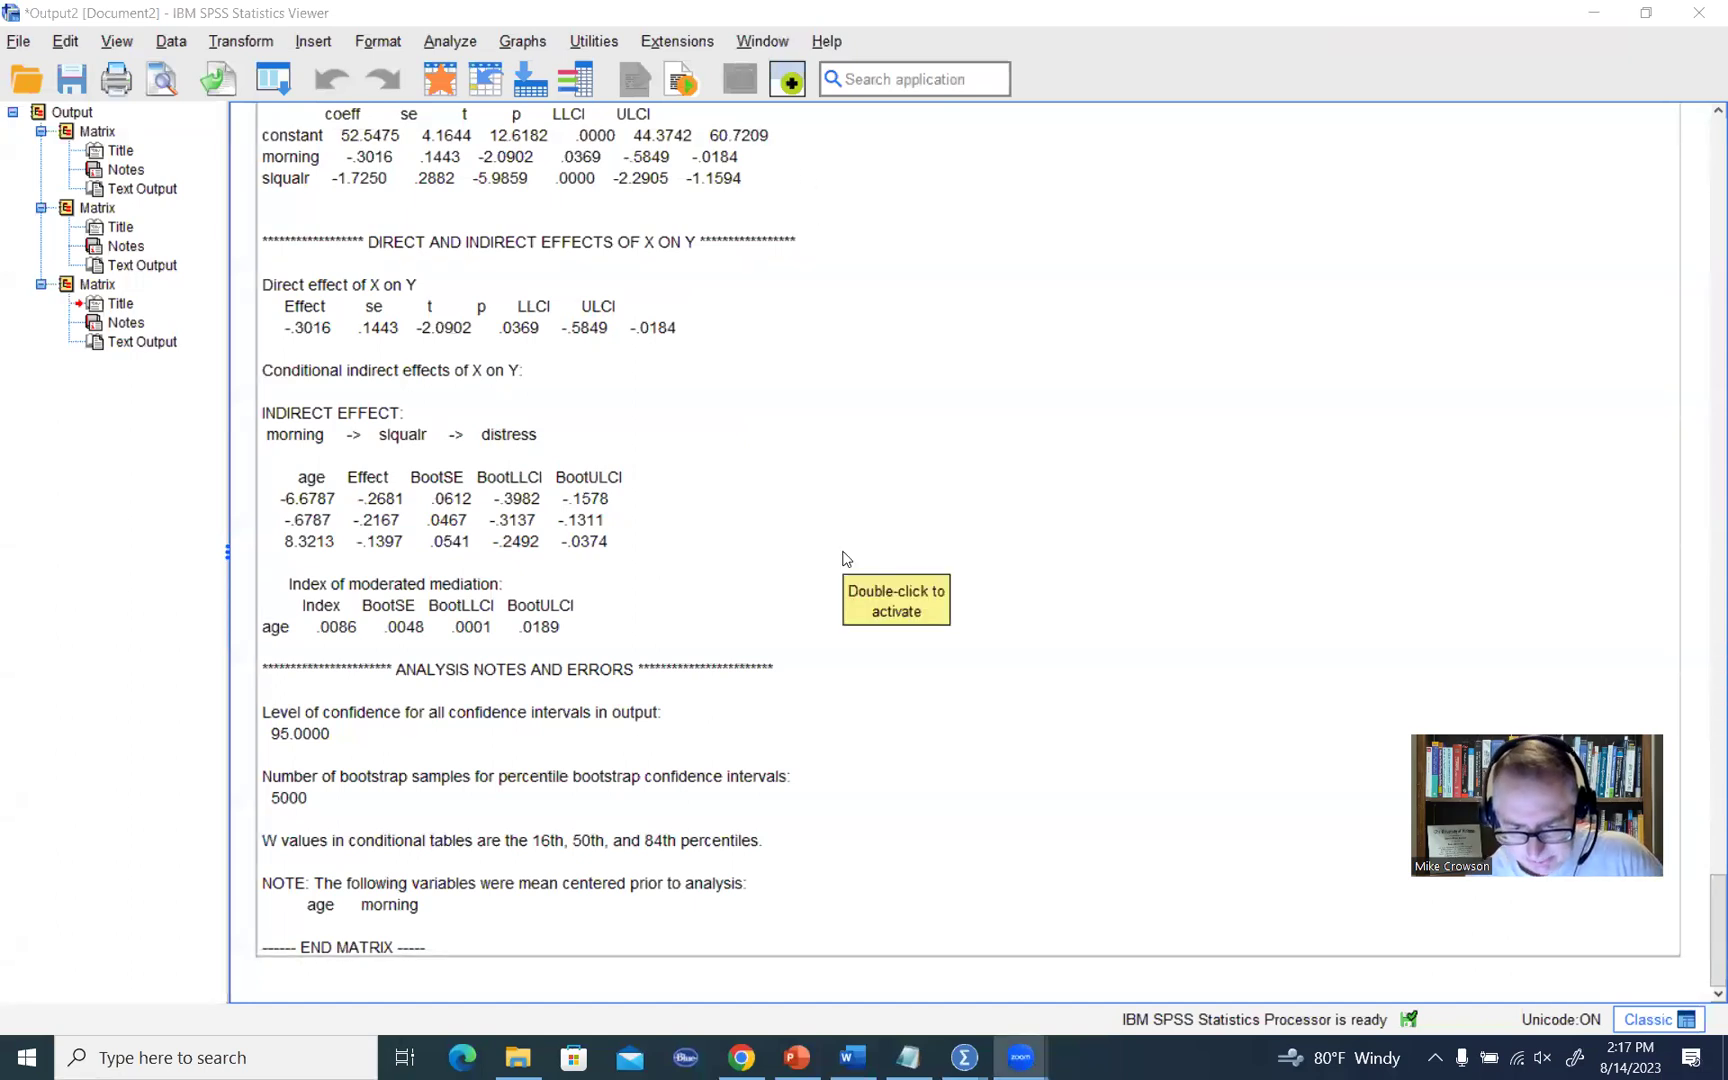
scroll(845, 558, "up", 5)
scroll(845, 558, "up", 20)
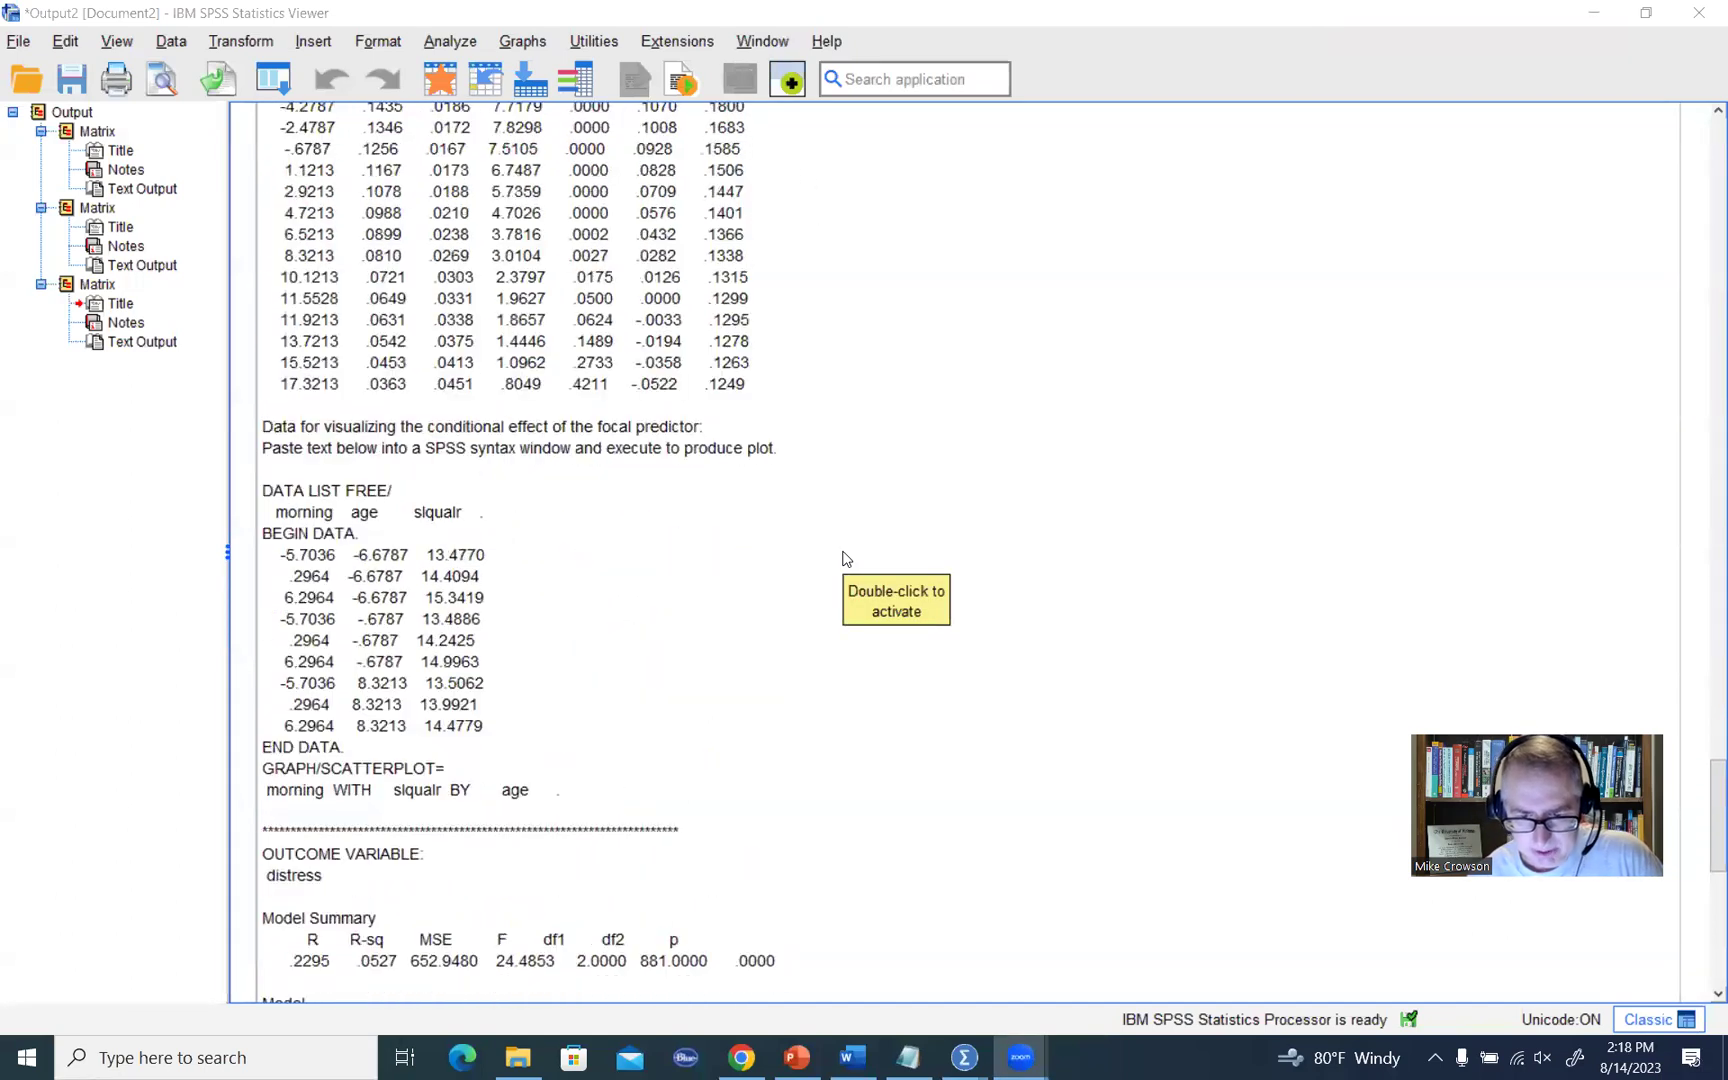
scroll(845, 558, "up", 2)
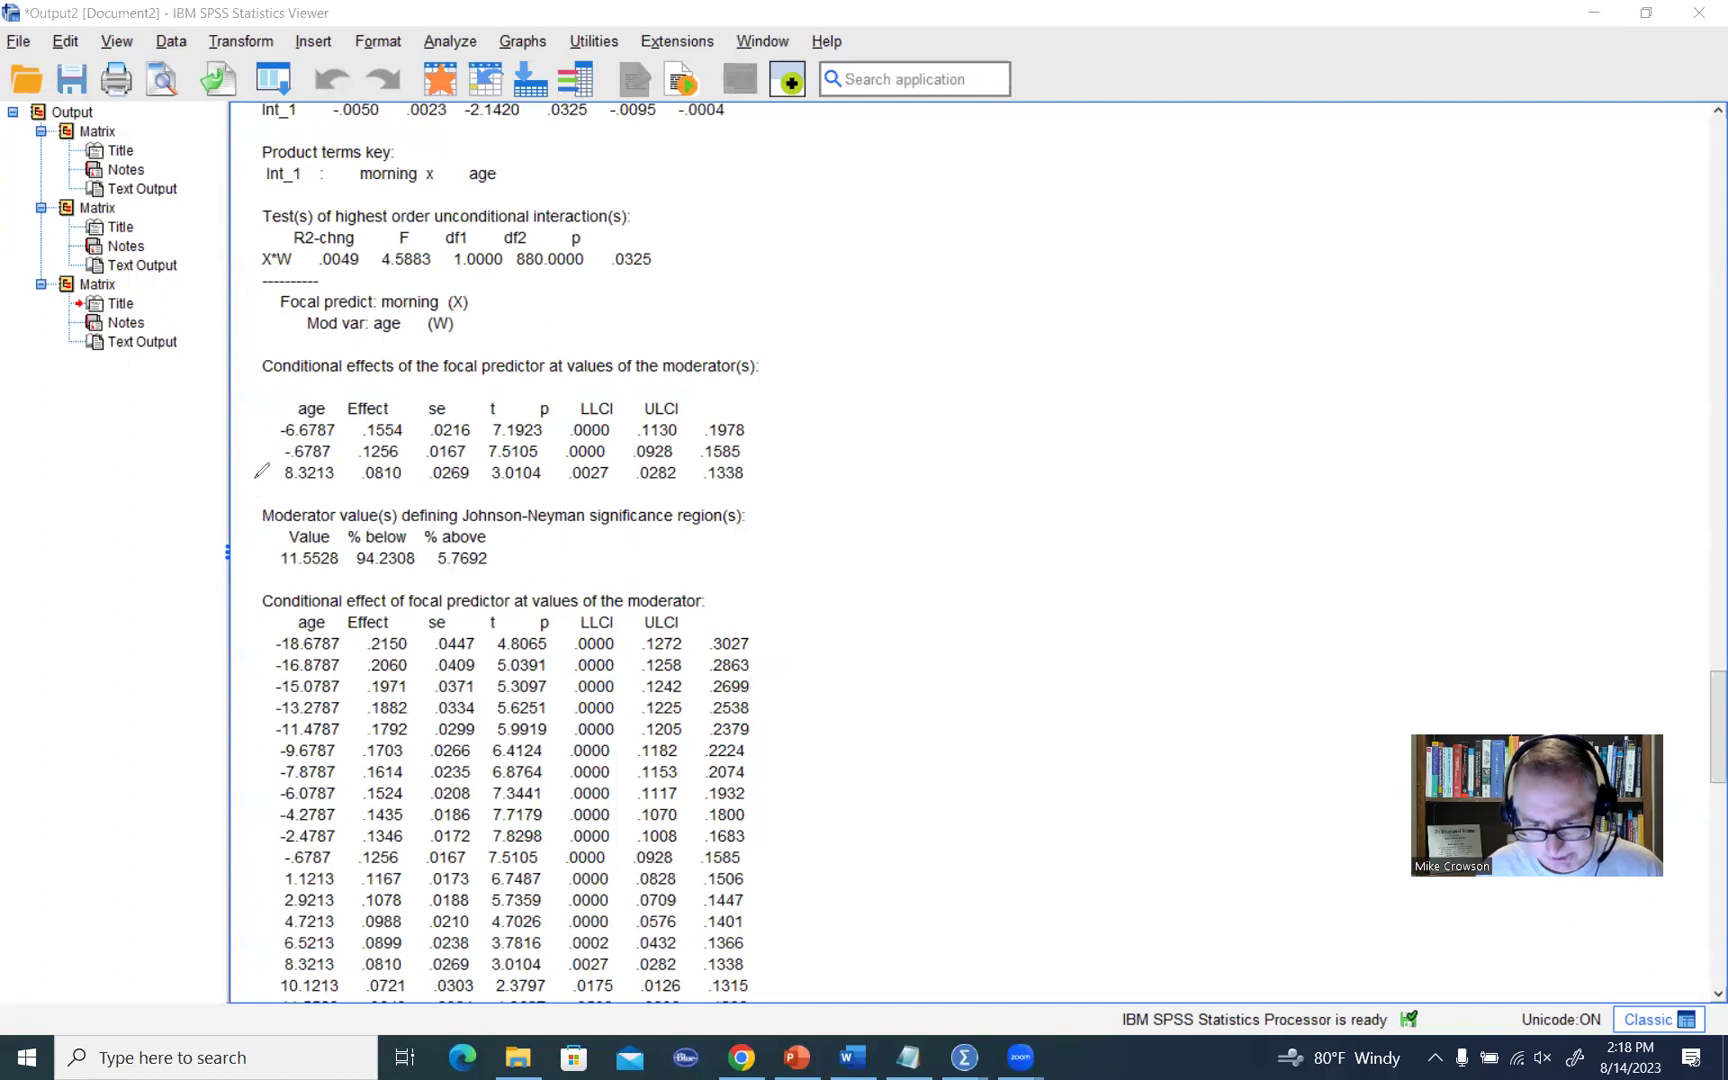
mouse_move(256, 476)
left_mouse_down()
mouse_move(287, 434)
mouse_move(272, 441)
mouse_move(279, 415)
mouse_move(268, 494)
left_mouse_up()
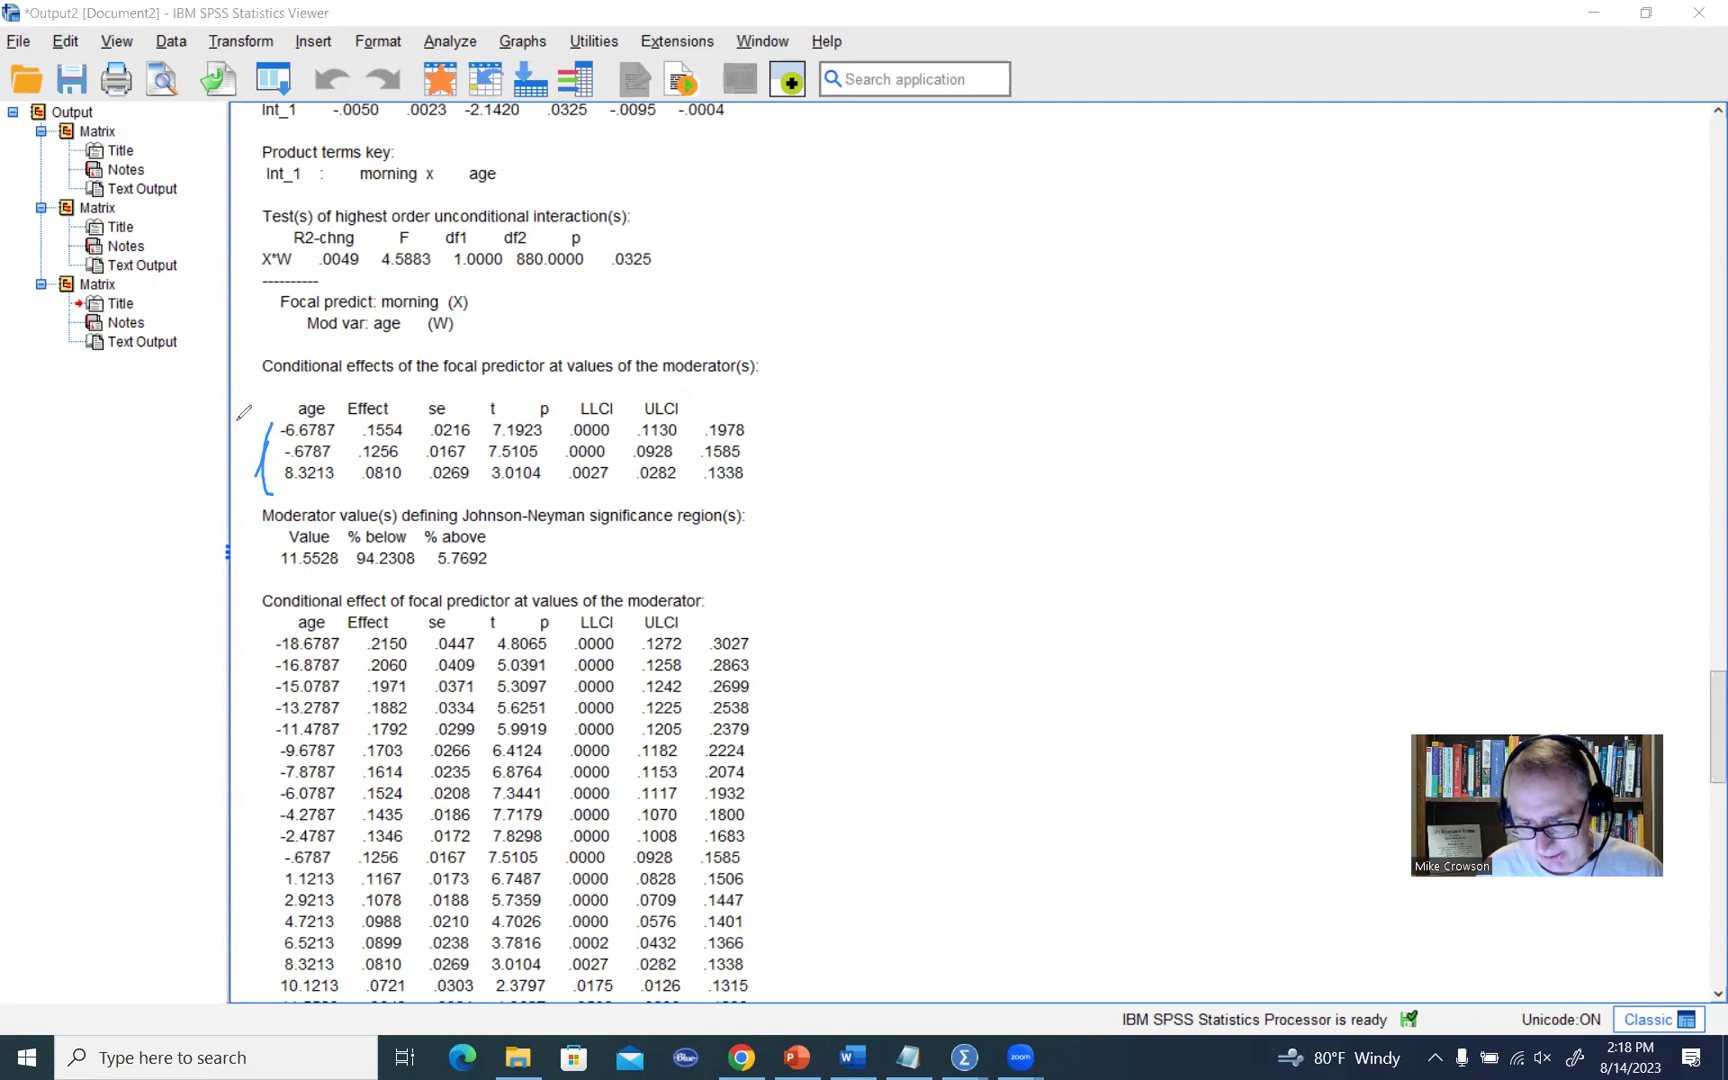
mouse_move(237, 435)
left_mouse_down()
mouse_move(238, 421)
mouse_move(234, 484)
mouse_move(250, 482)
left_mouse_up()
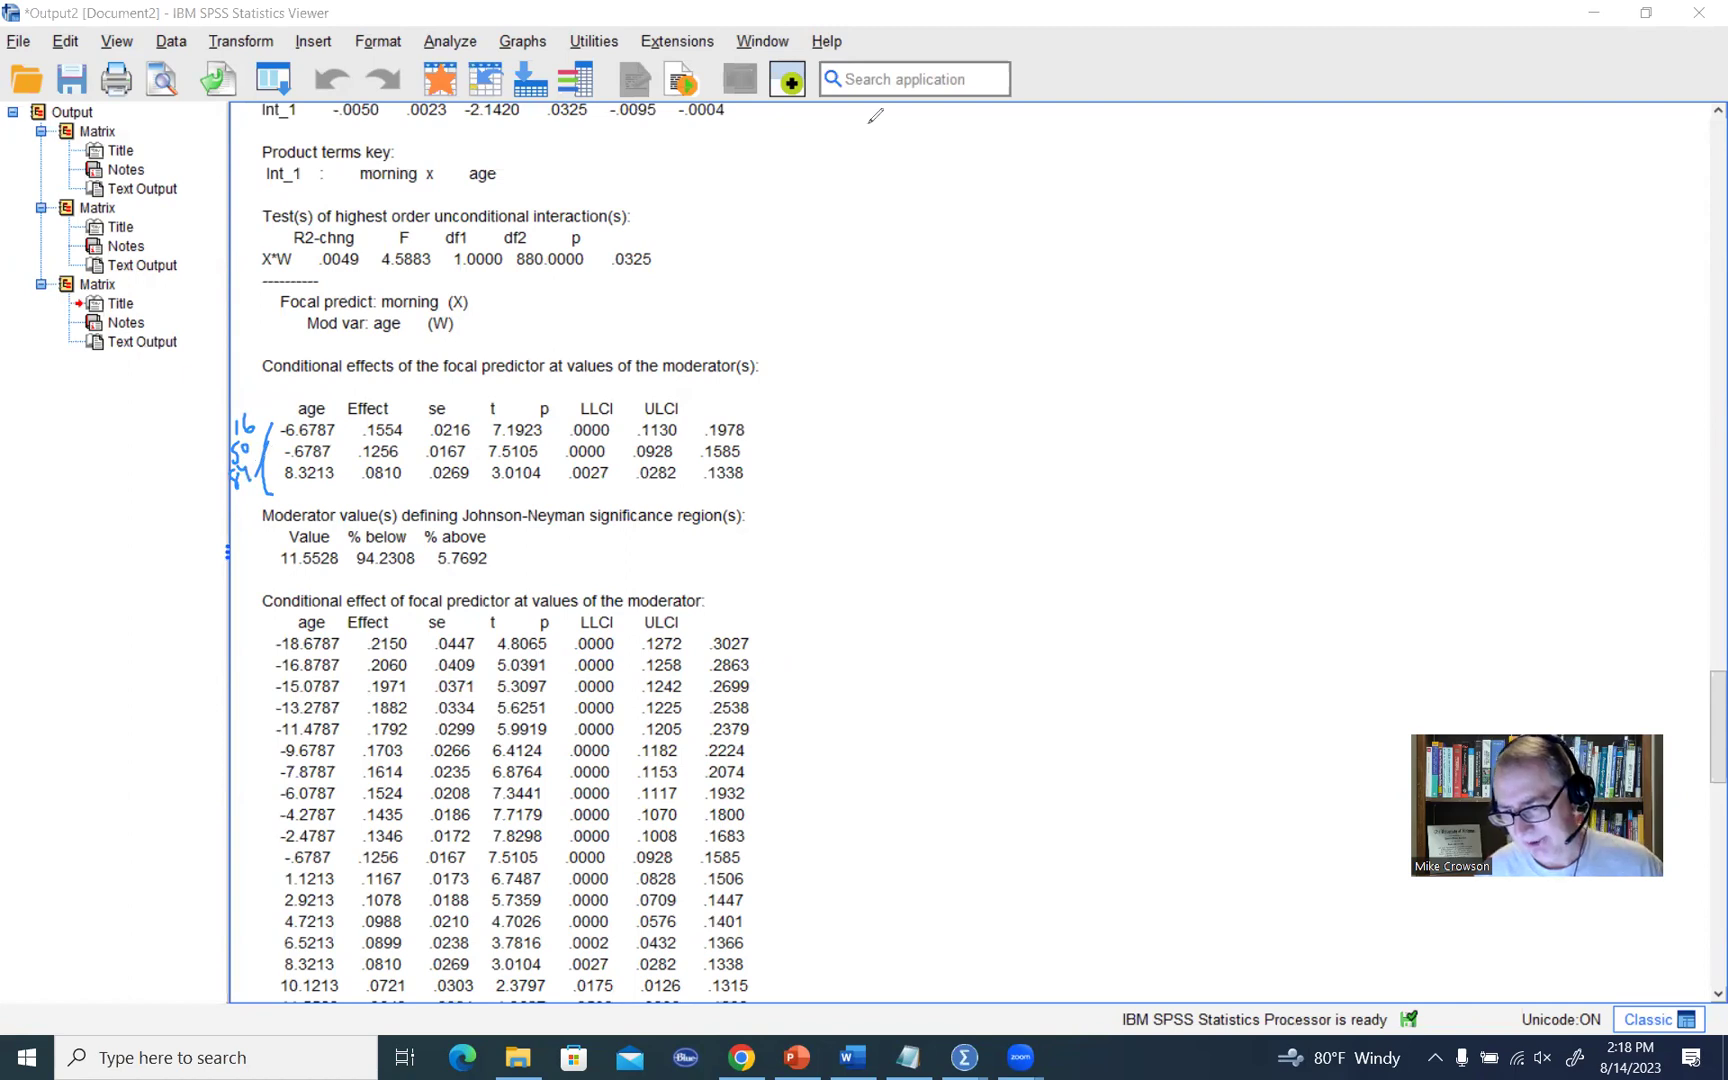